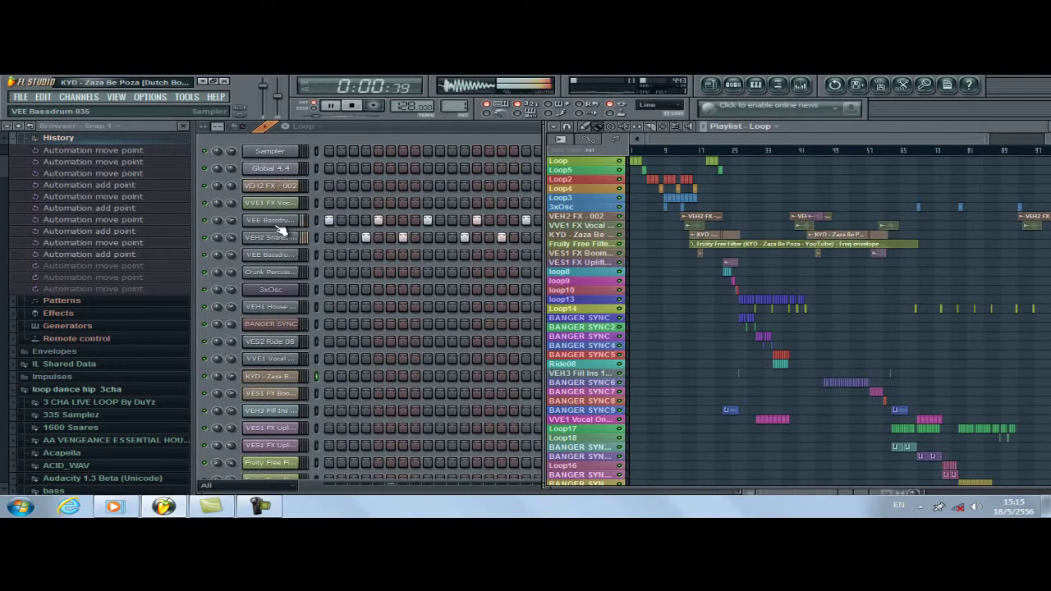
Inspect the channel settings and mixer effects of VEE Bassdrum 035 and VEH2 Snares - 027 in the Loop pattern, auditioning both samples.
click(278, 223)
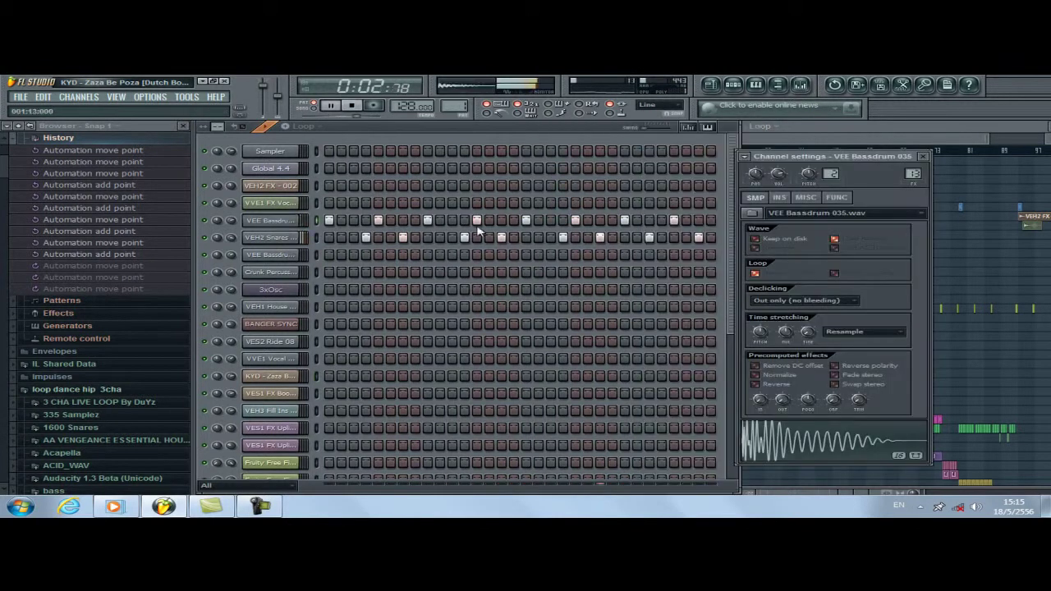
click(798, 86)
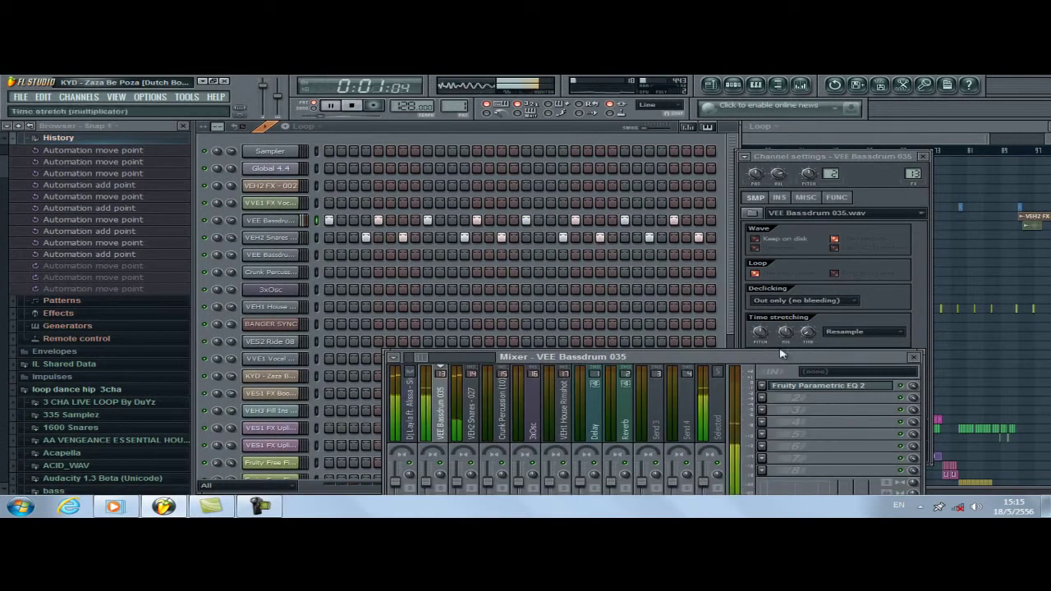
click(832, 386)
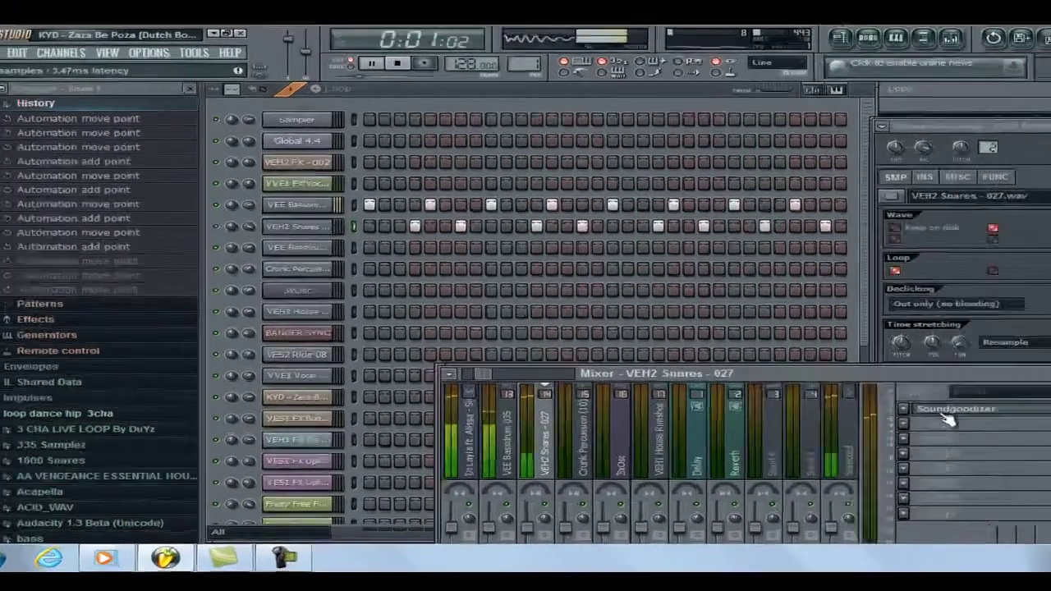
click(805, 385)
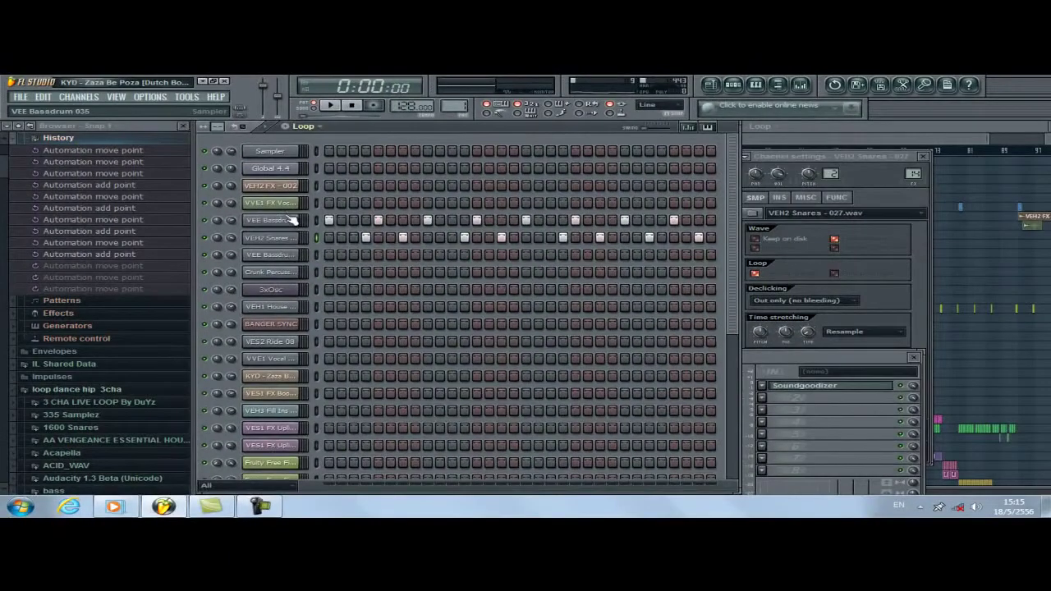
click(287, 220)
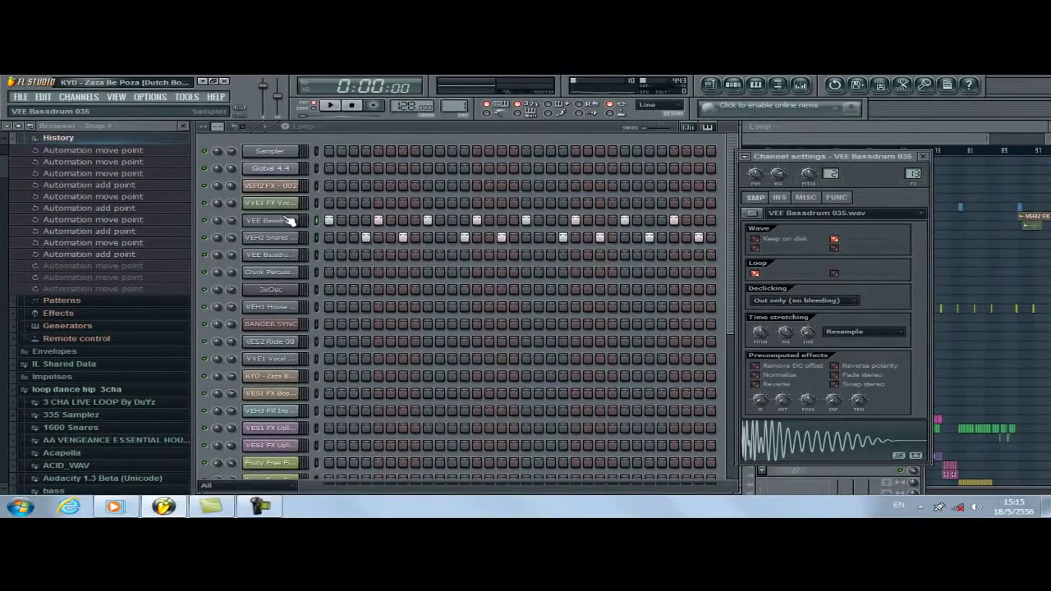
click(296, 238)
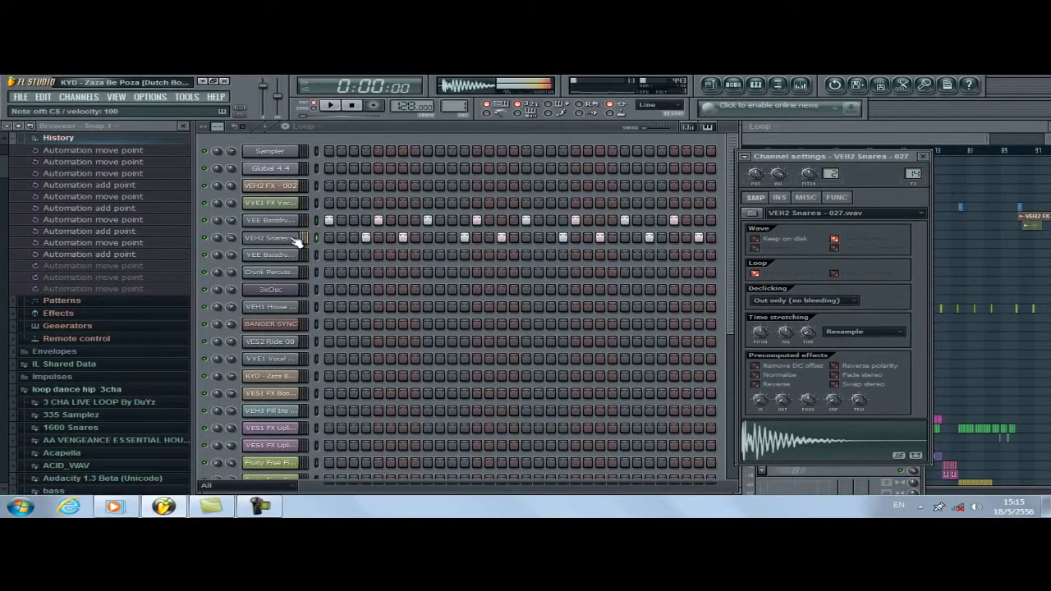
Switch to the Loop2 pattern and open the channel settings of its snare and VEE Bassdrum 002 samples.
drag(450, 108, 450, 102)
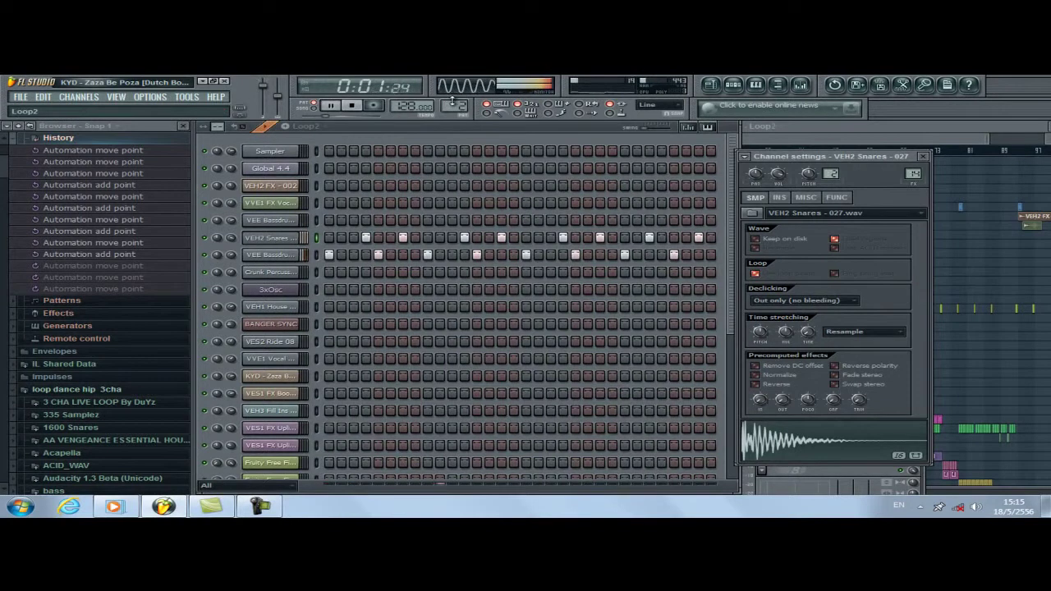
click(276, 239)
click(289, 255)
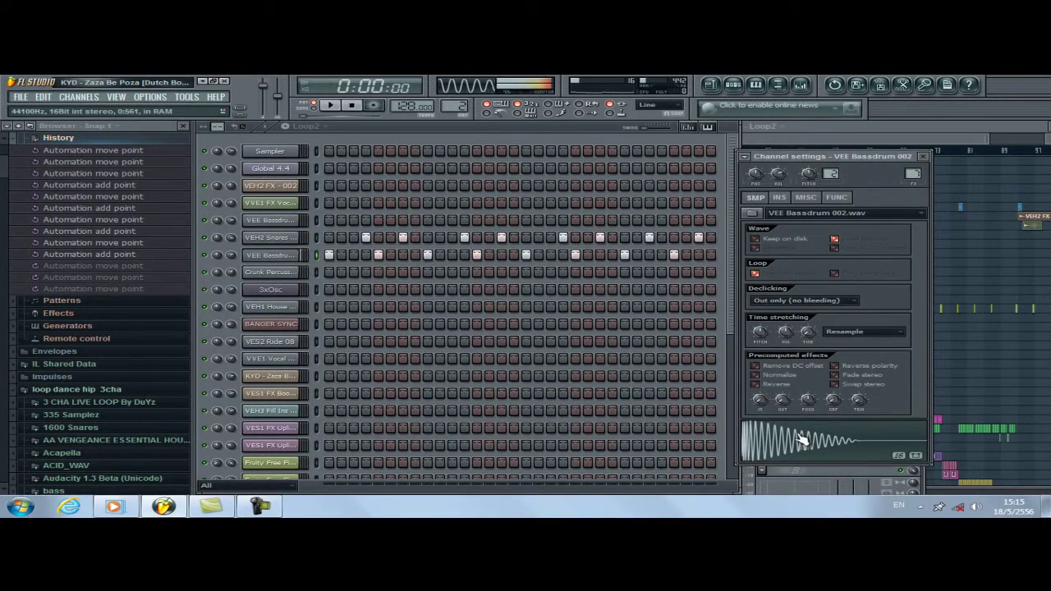
Show the VEE Bassdrum 002 mixer track and open its Soundgoodizer and Fruity Compressor during playback.
click(803, 84)
key(space)
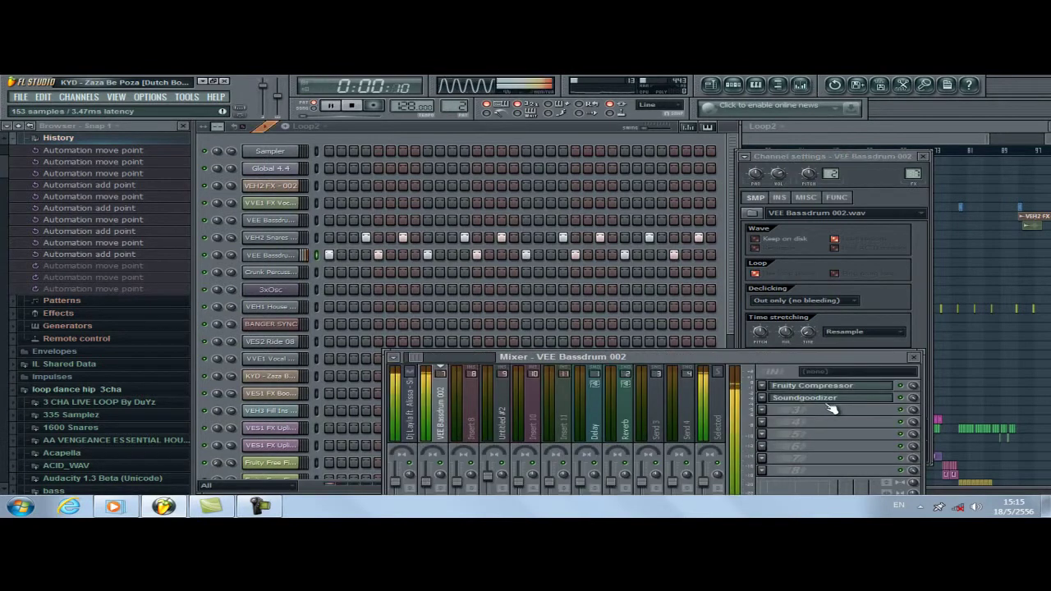
click(831, 400)
click(837, 386)
key(space)
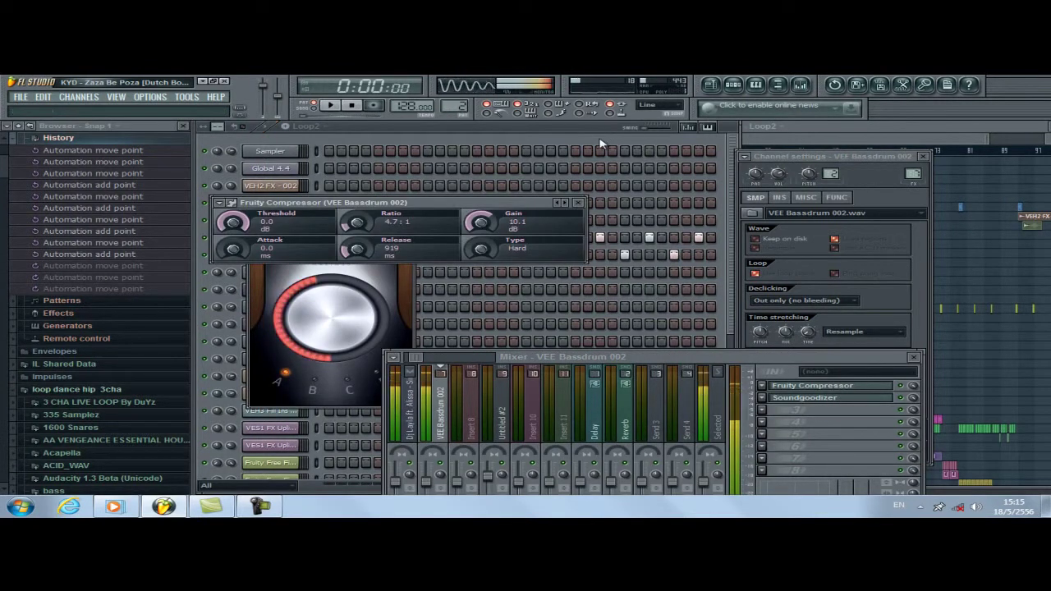
Switch to the loop9 pattern and view the VEH1 House Rimshot - 23 channel settings and mixer track.
click(600, 141)
mouse_move(451, 106)
mouse_down()
mouse_move(450, 89)
mouse_move(464, 96)
mouse_up()
key(space)
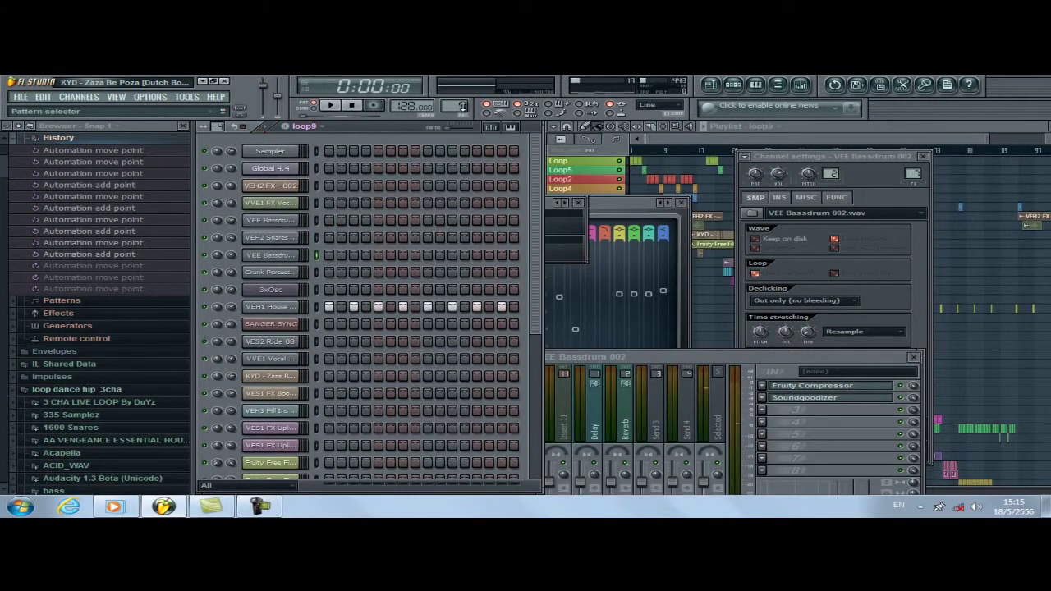
click(278, 307)
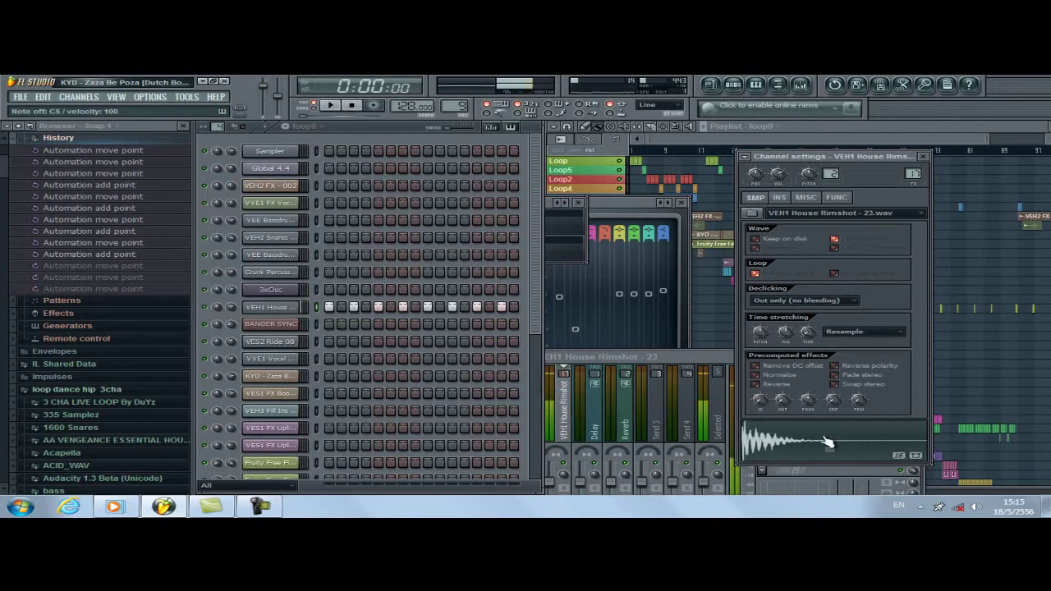
click(801, 86)
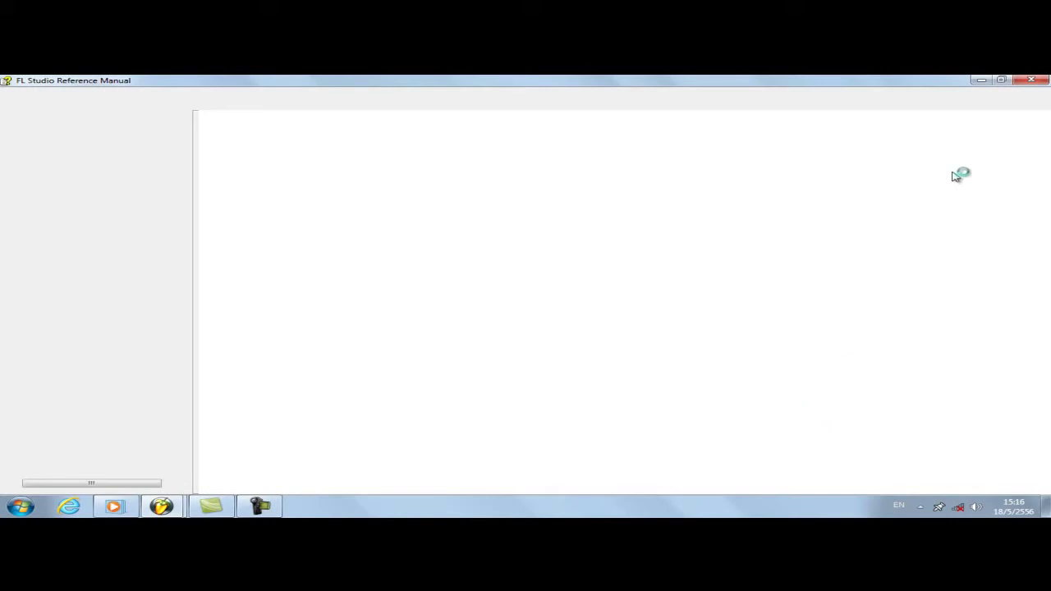
click(1028, 82)
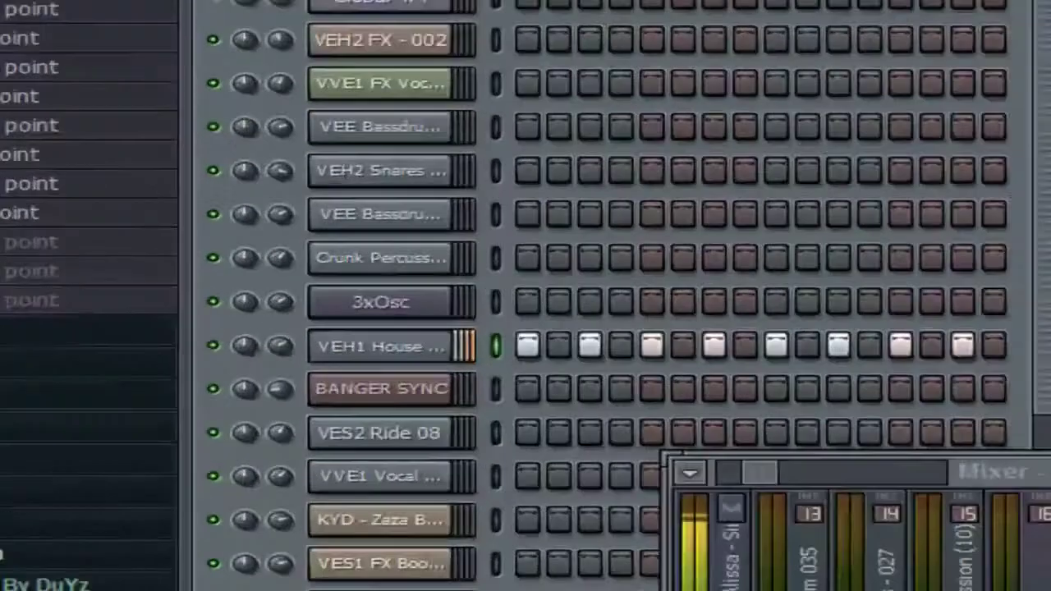
Step through the following patterns to loop13 and view the Crunk Percussion (10) channel settings and mixer track.
key(Escape)
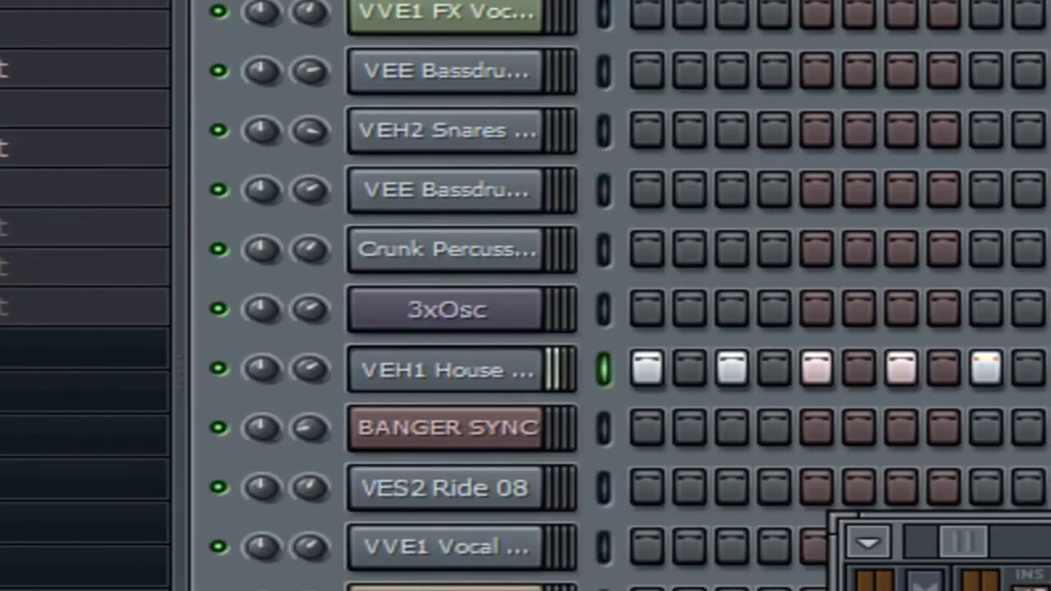
key(Right)
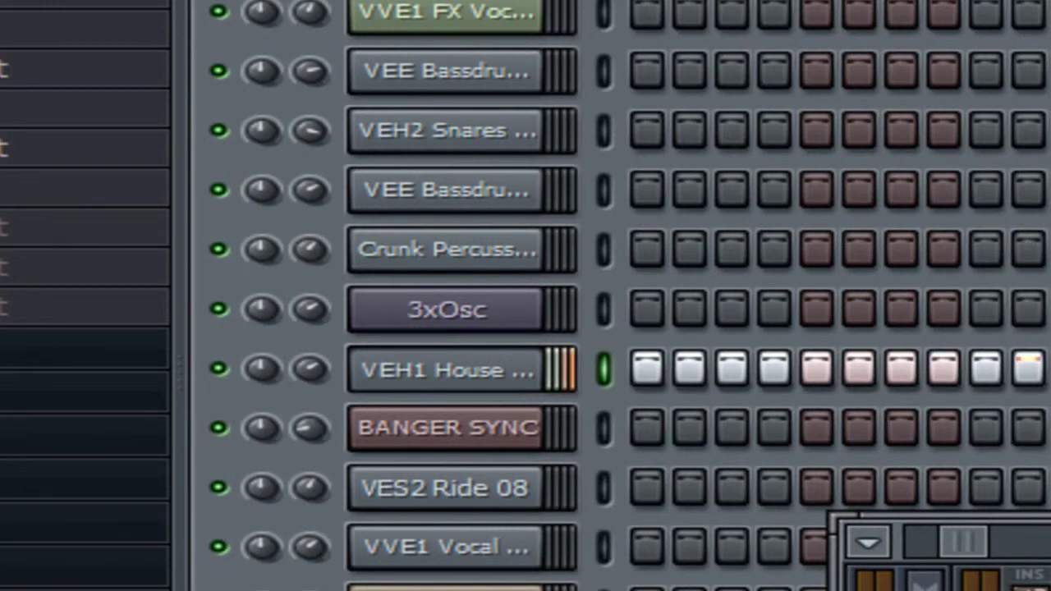
key(Right)
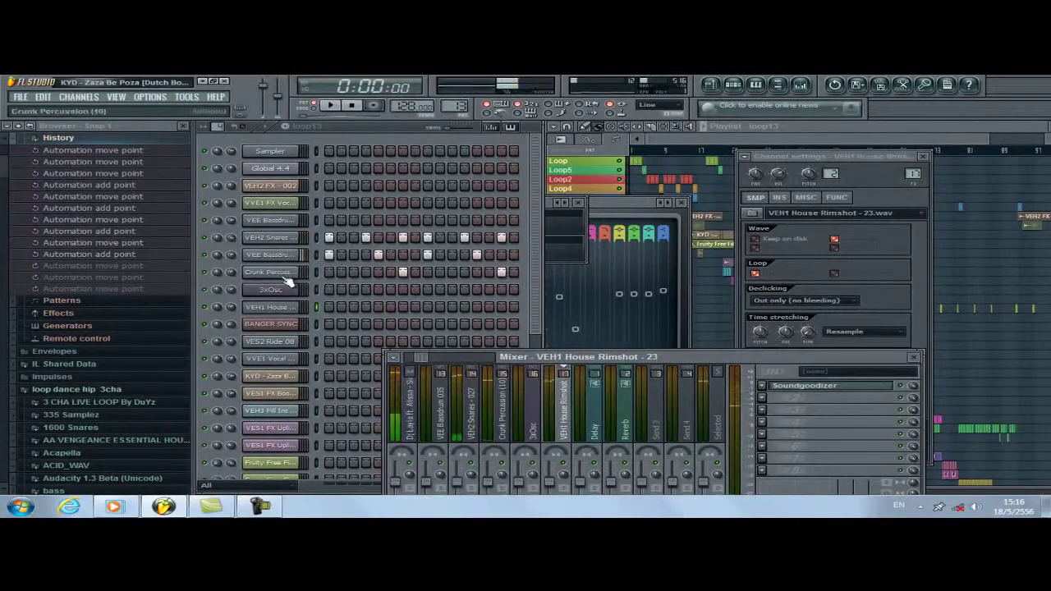
click(311, 267)
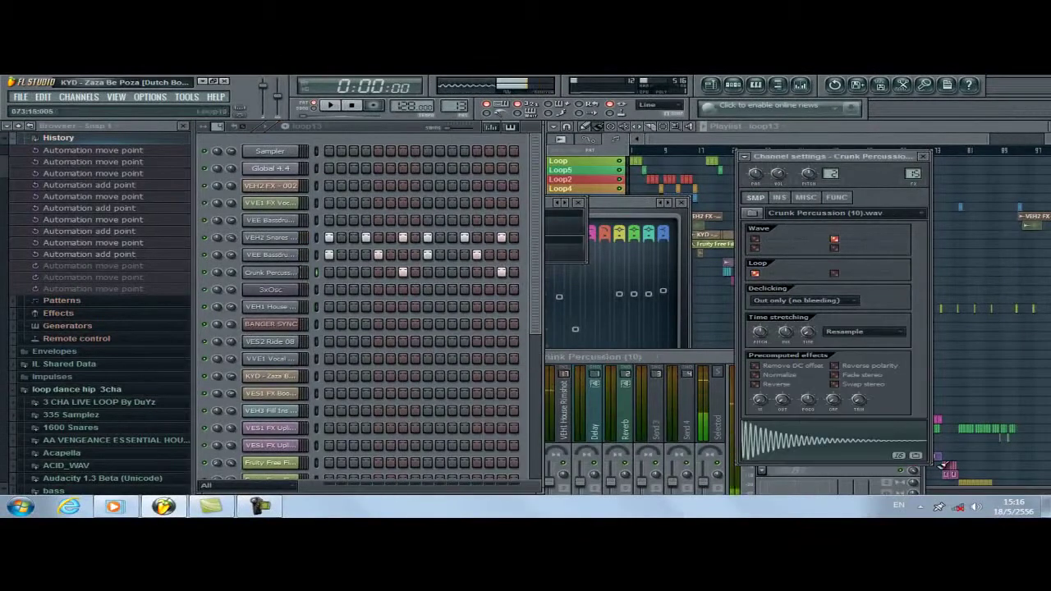
click(800, 84)
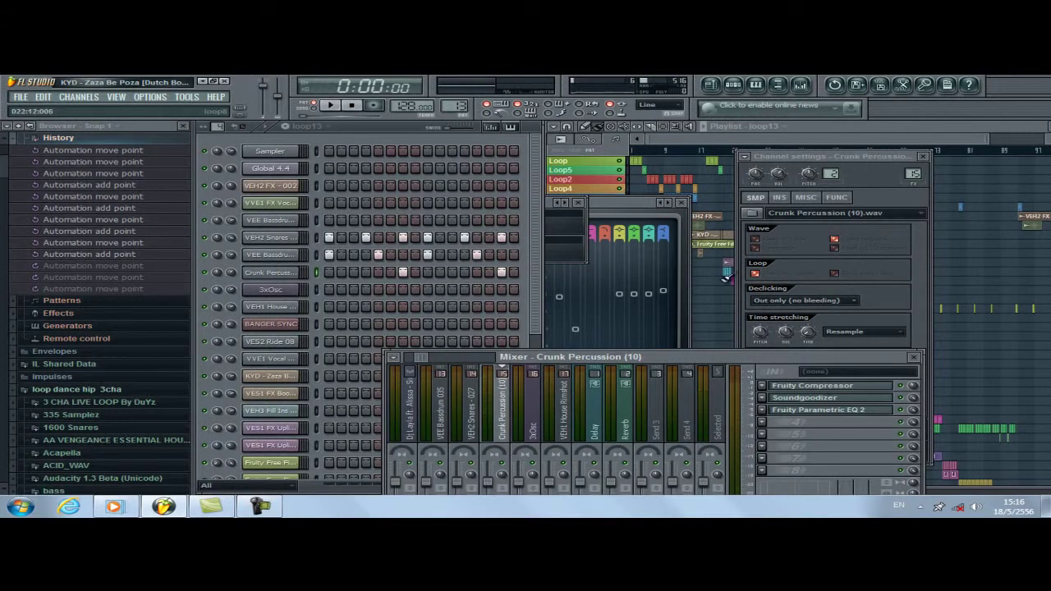
Open the Fruity Compressor, Soundgoodizer and Fruity Parametric EQ 2 on the Crunk Percussion (10) mixer track.
click(813, 385)
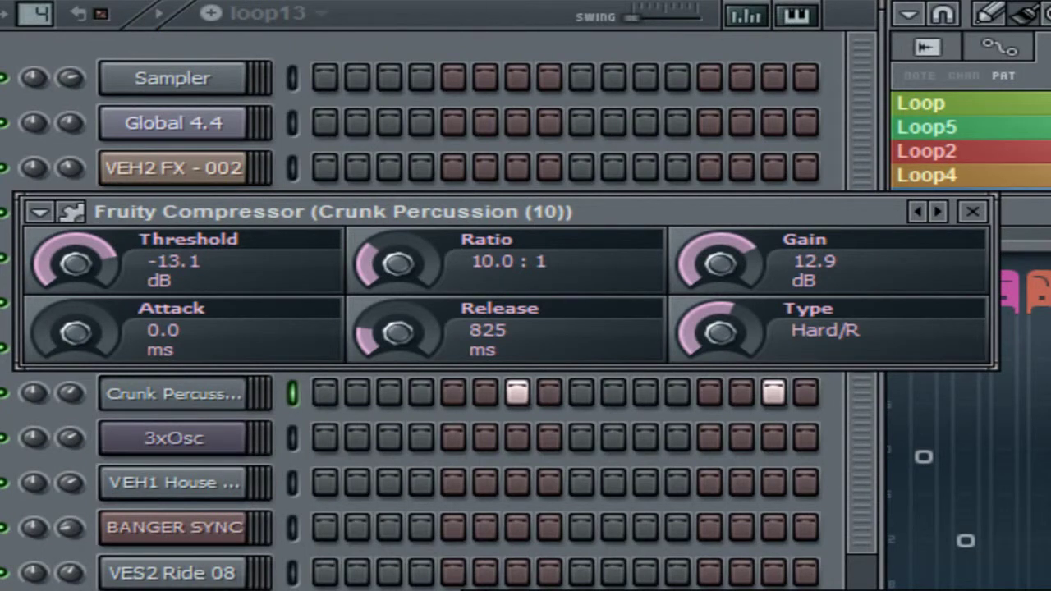
click(813, 400)
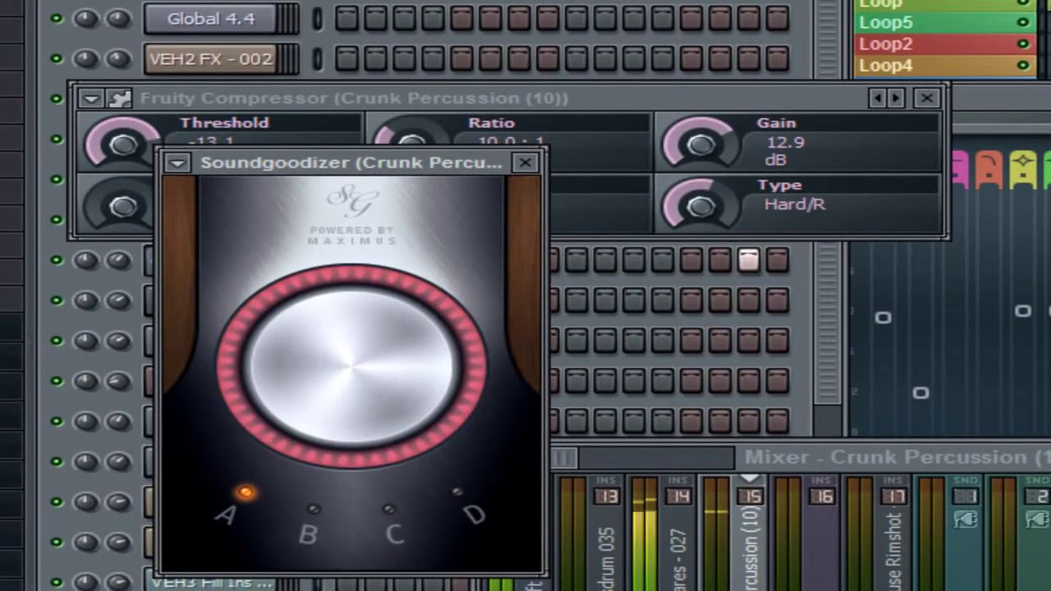
click(1050, 542)
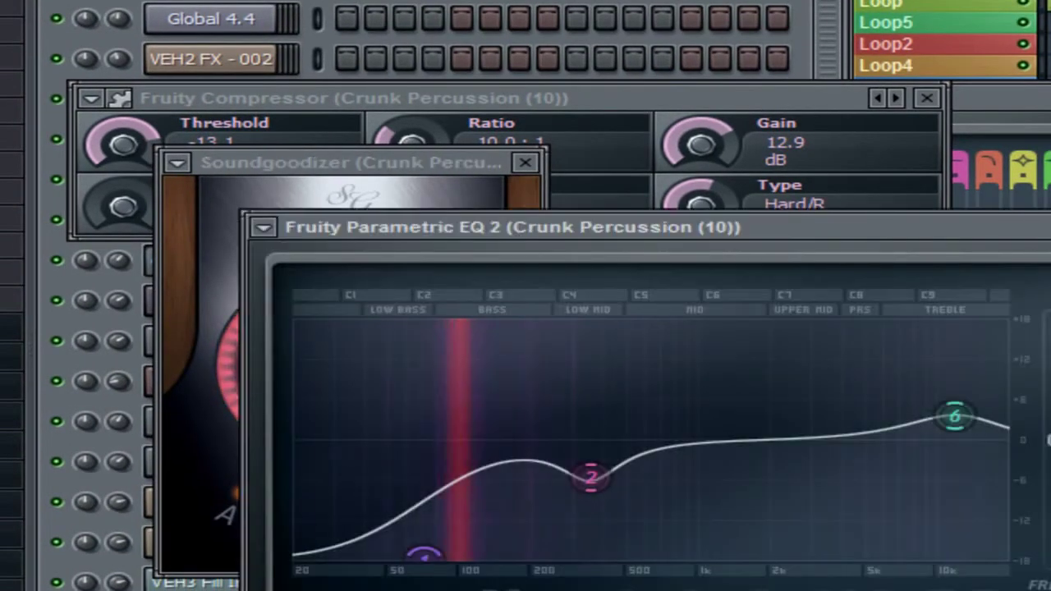
Switch to Pattern 19 and open the BANGER SYNC synth instrument.
drag(460, 102, 461, 84)
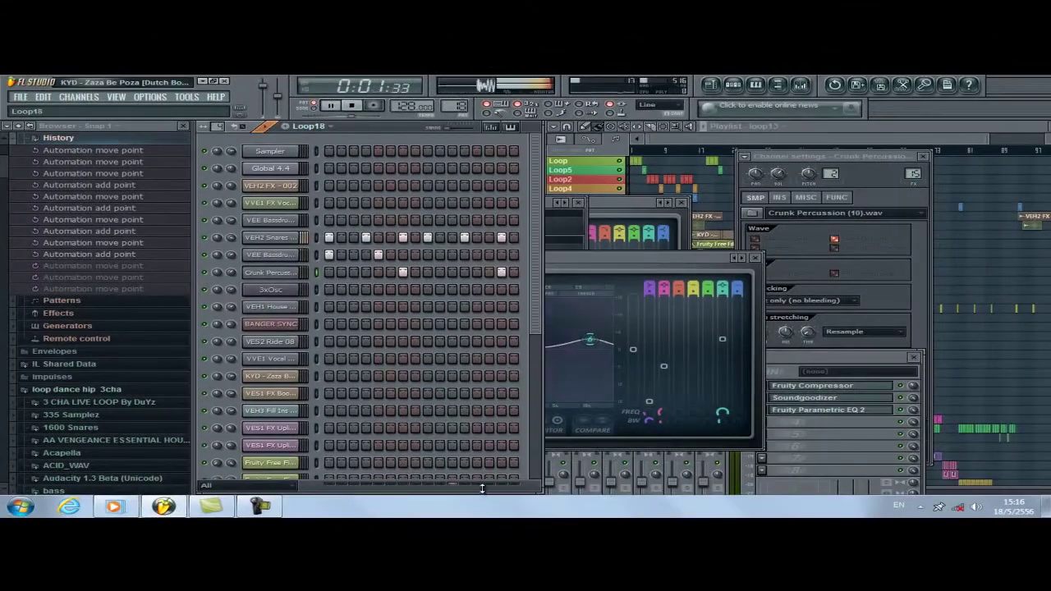
key(F4)
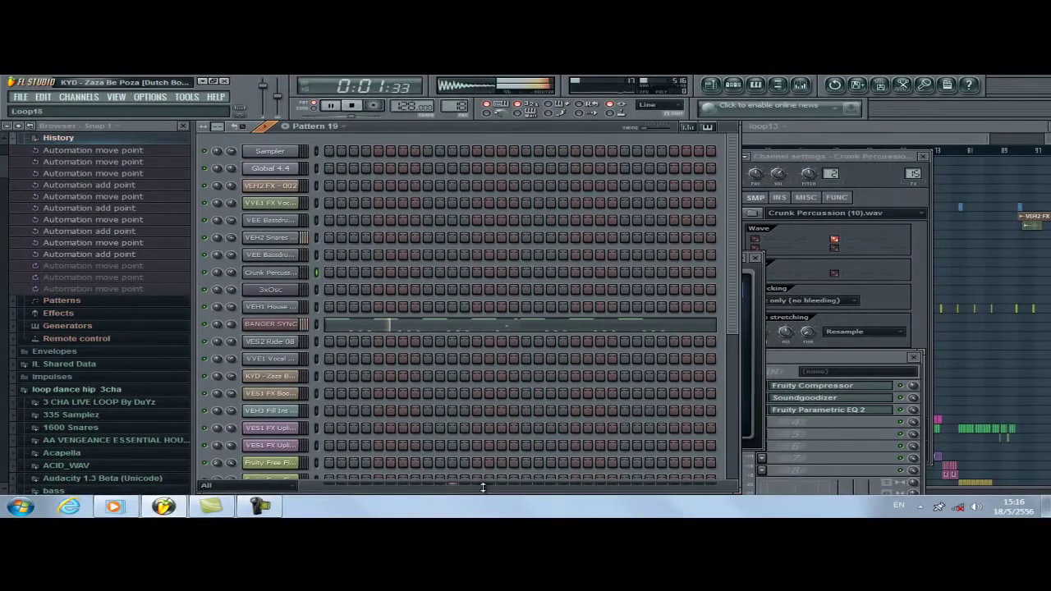
click(271, 324)
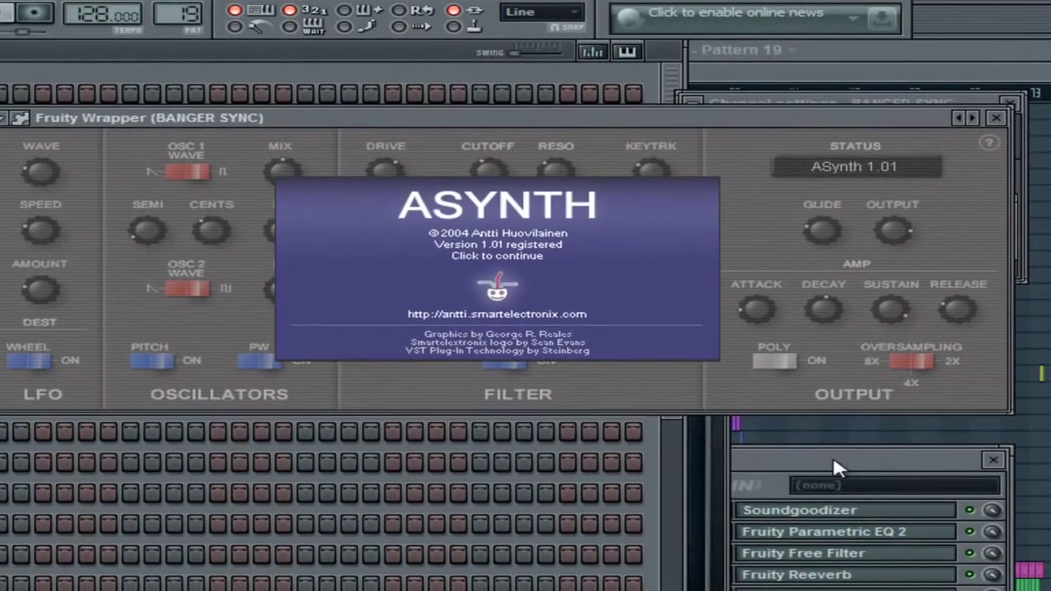
Open BANGER SYNC's Soundgoodizer, Fruity Parametric EQ 2, Free Filter, Reeverb and Multiband Compressor effects from its mixer track.
click(833, 467)
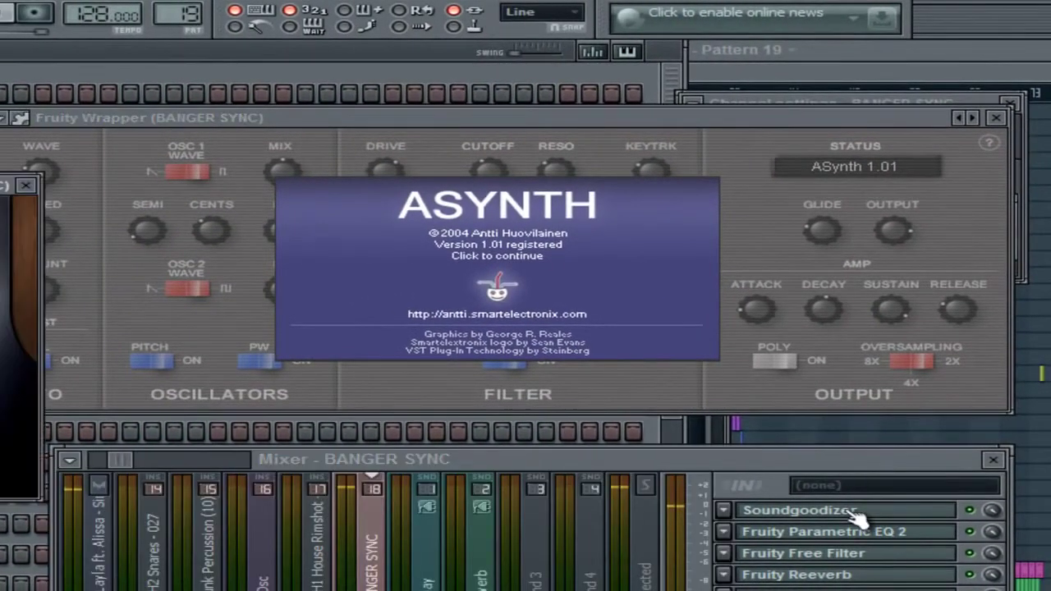
click(858, 534)
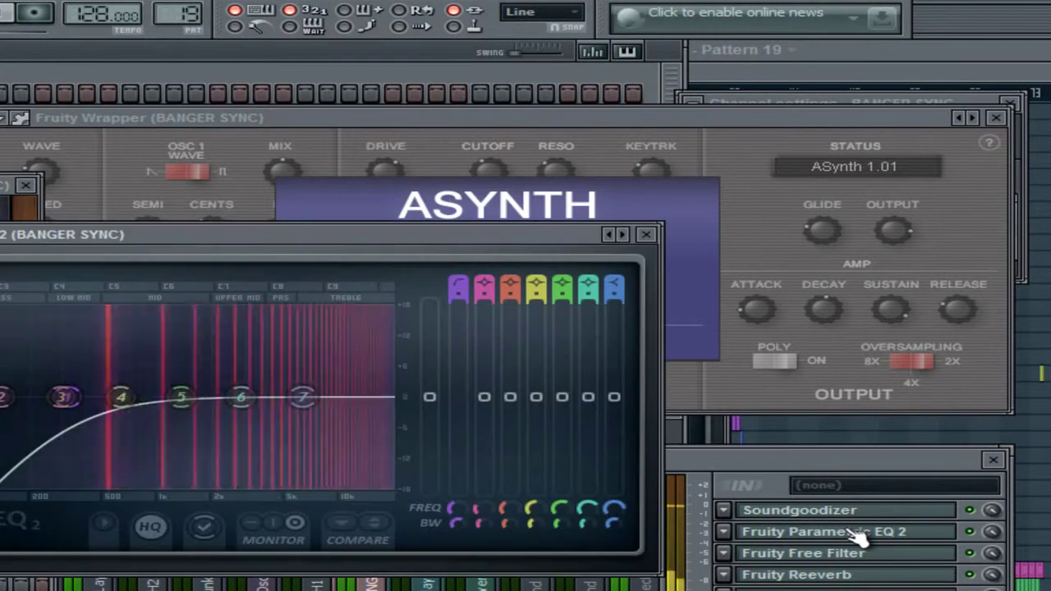
click(844, 555)
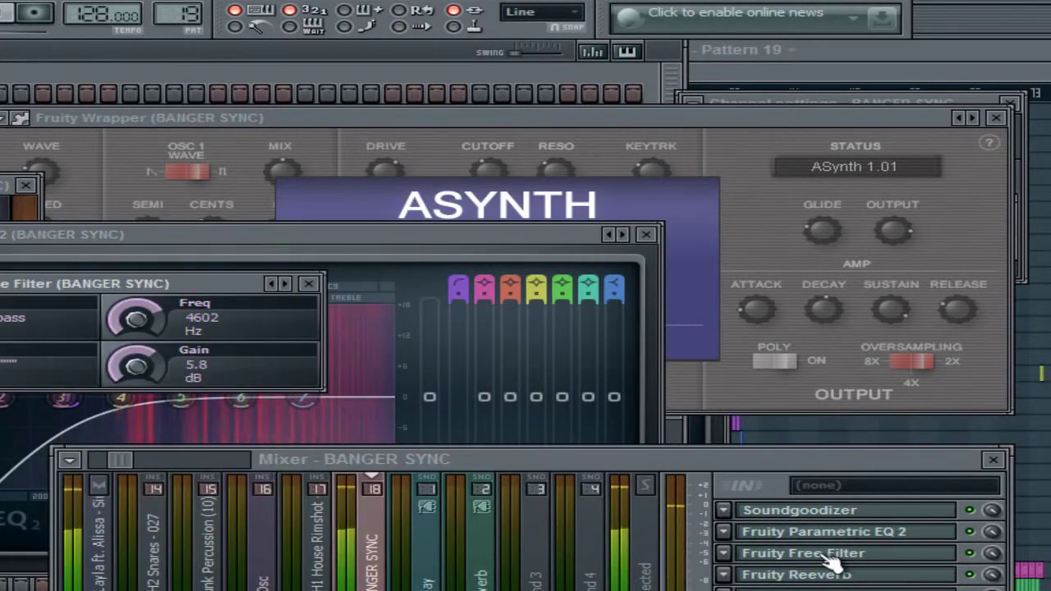
click(825, 575)
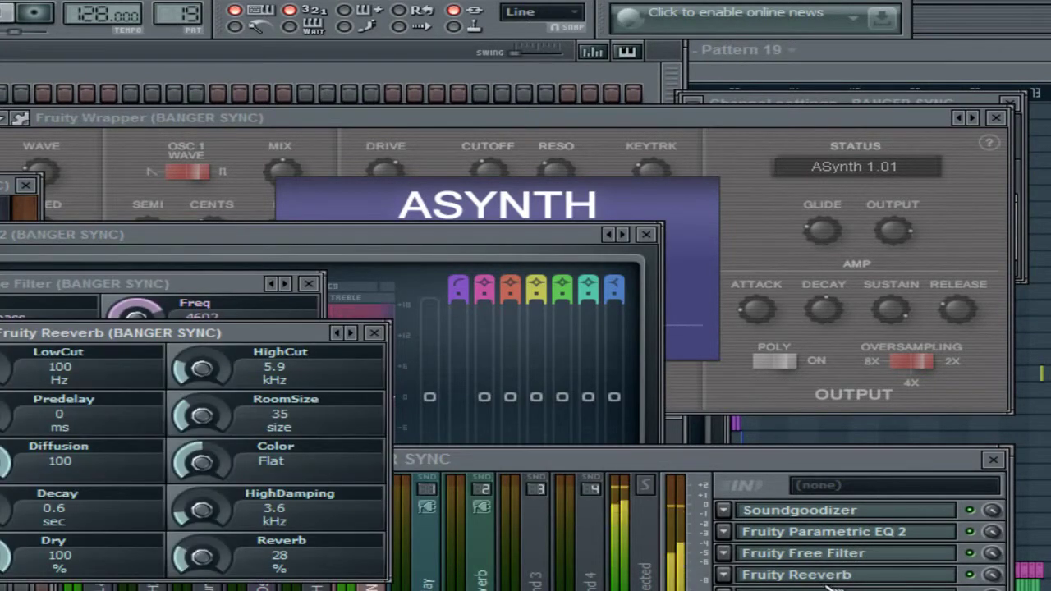
click(829, 590)
key(space)
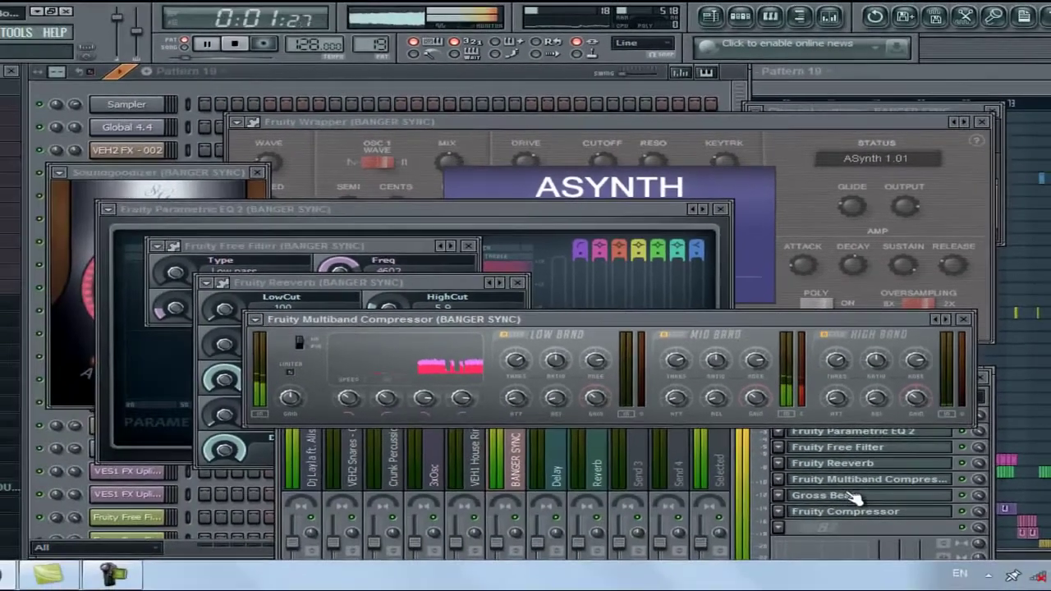
Open the Gross Beat and Fruity Compressor effects on the BANGER SYNC mixer track.
click(854, 497)
click(847, 493)
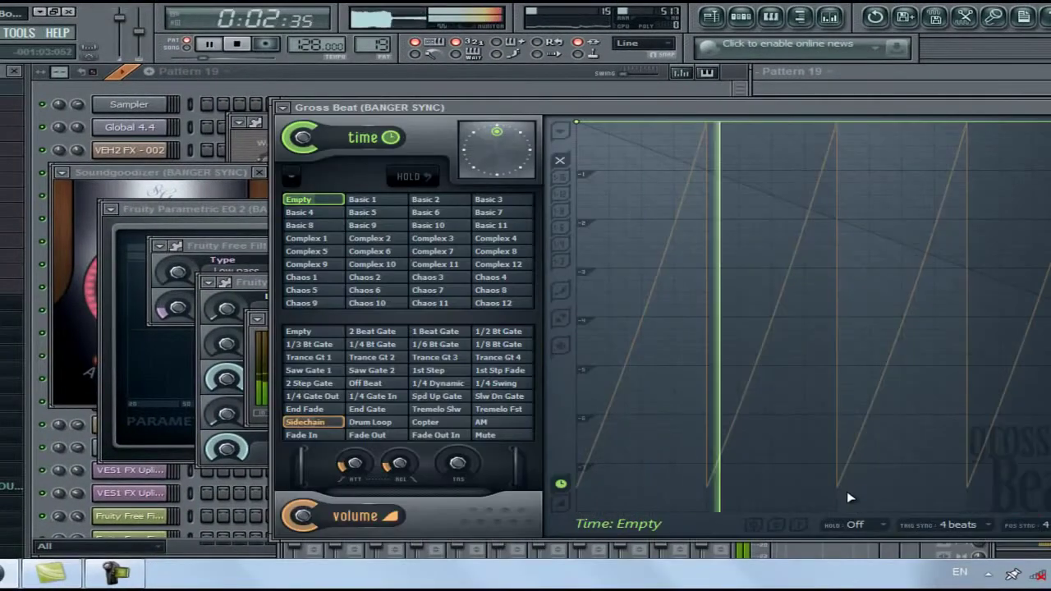
click(870, 498)
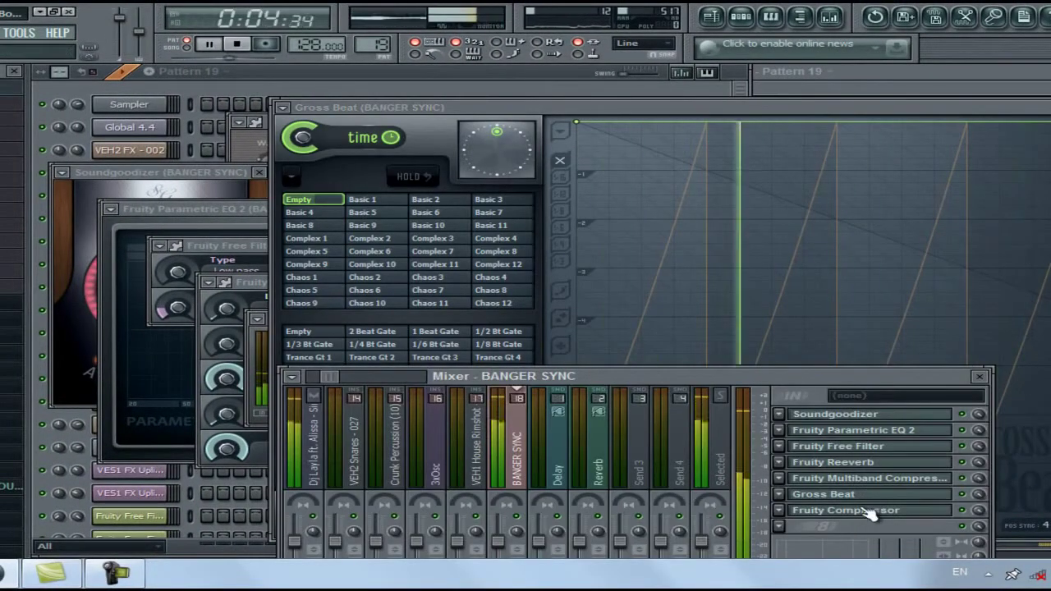
click(872, 510)
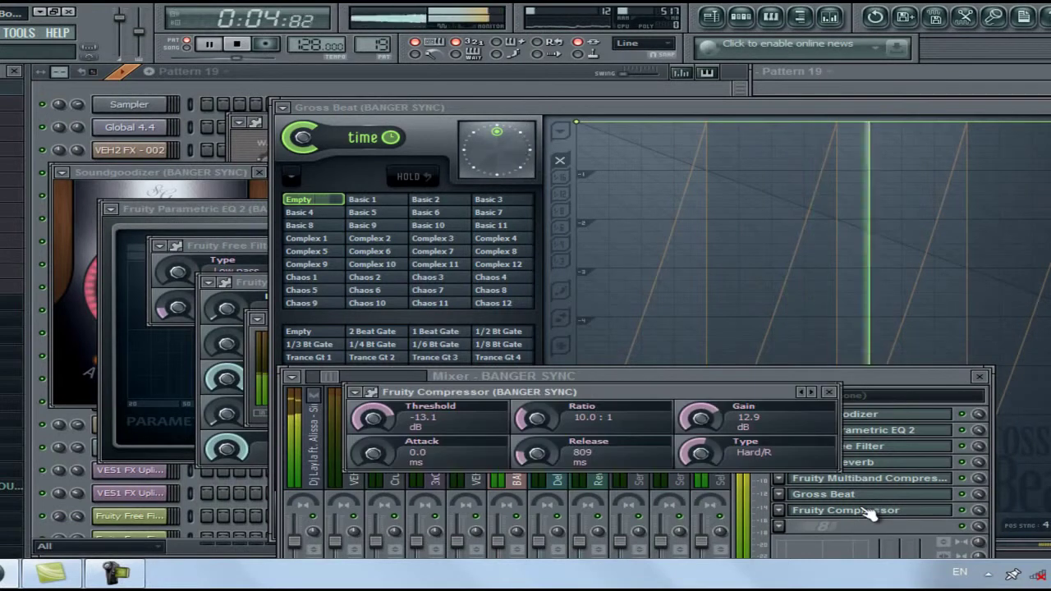
Stop playback and open the BANGER SYNC notes of Pattern 19 in the piano roll.
click(542, 75)
key(space)
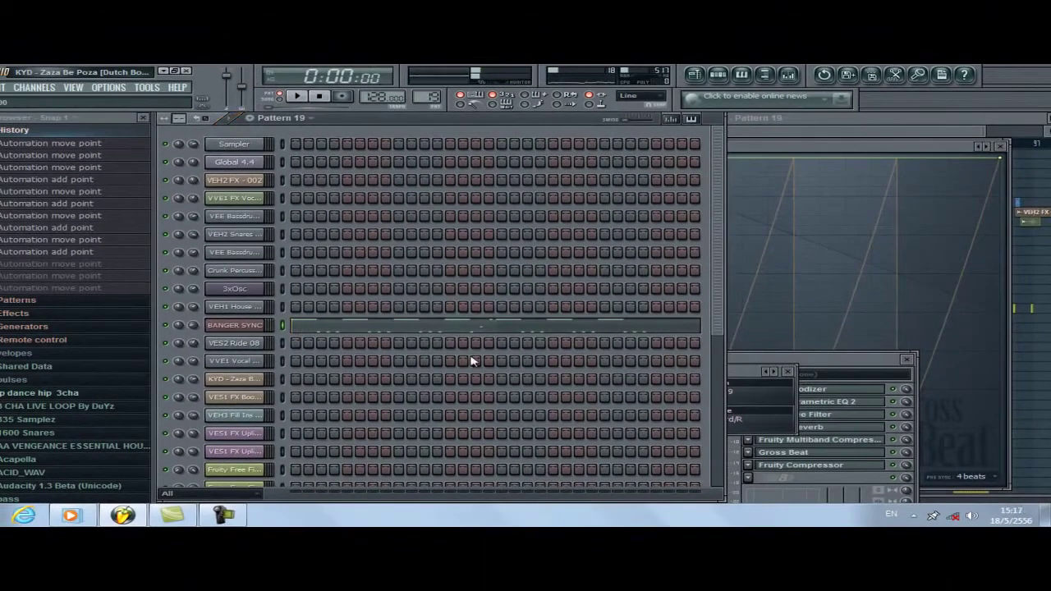
click(438, 329)
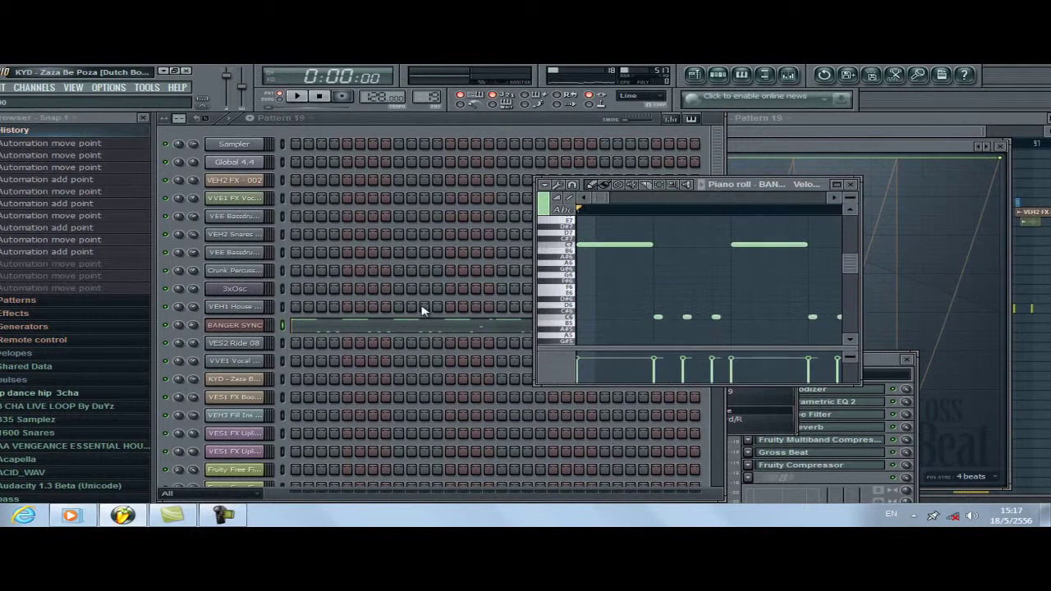
Enlarge the piano roll and play the BANGER SYNC notes of Pattern 19 and the patterns following it.
click(562, 211)
click(837, 186)
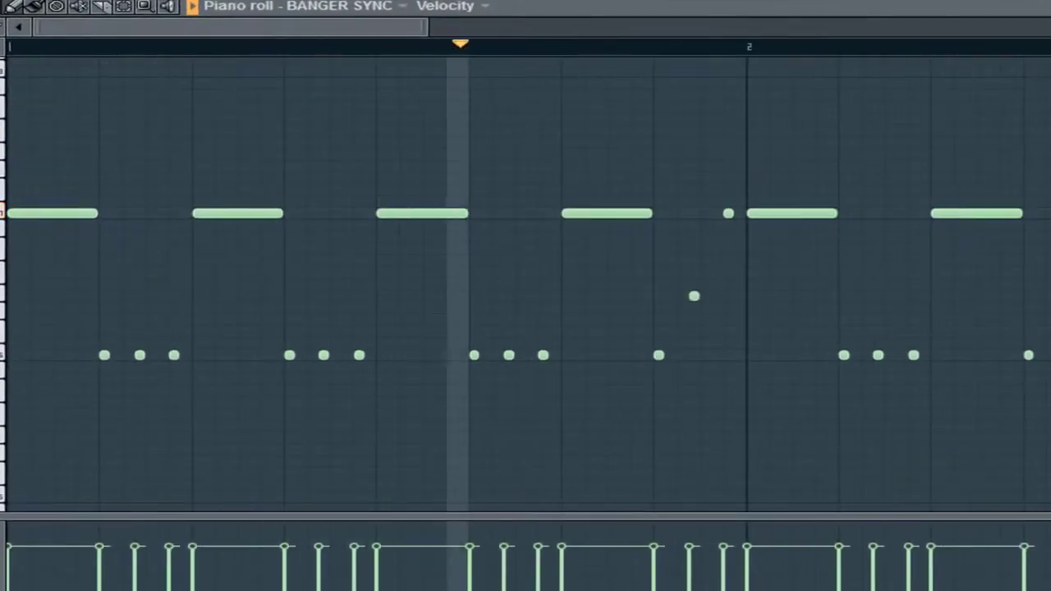
key(KP_Add)
key(KP_Add)
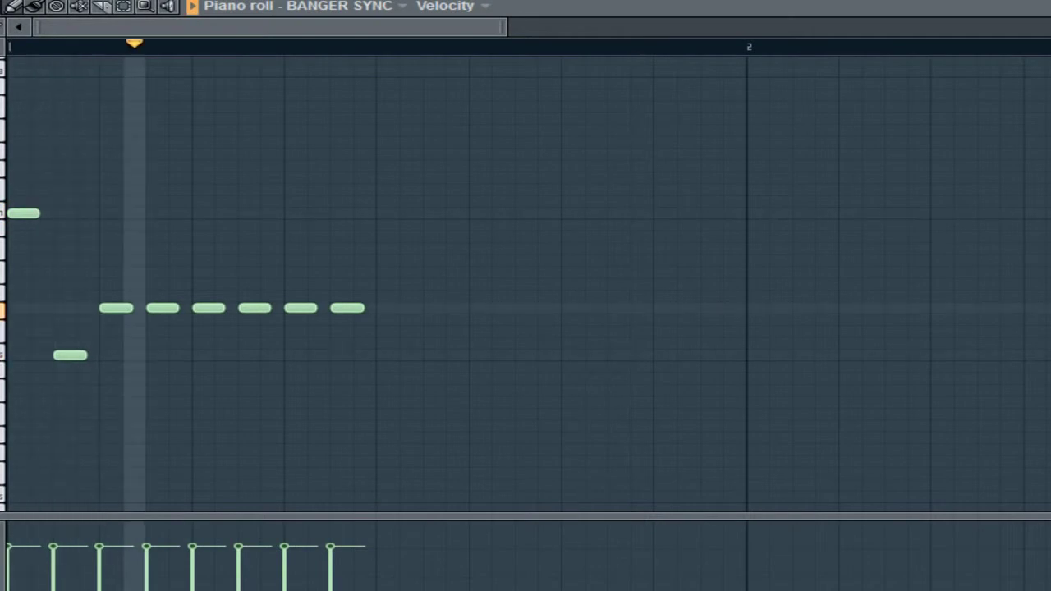
key(space)
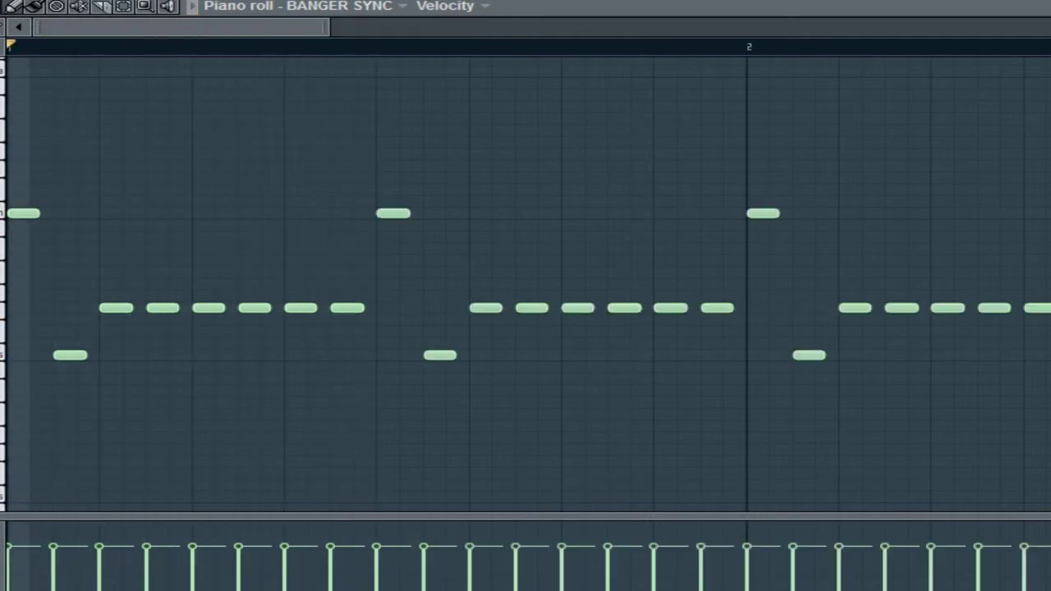
key(space)
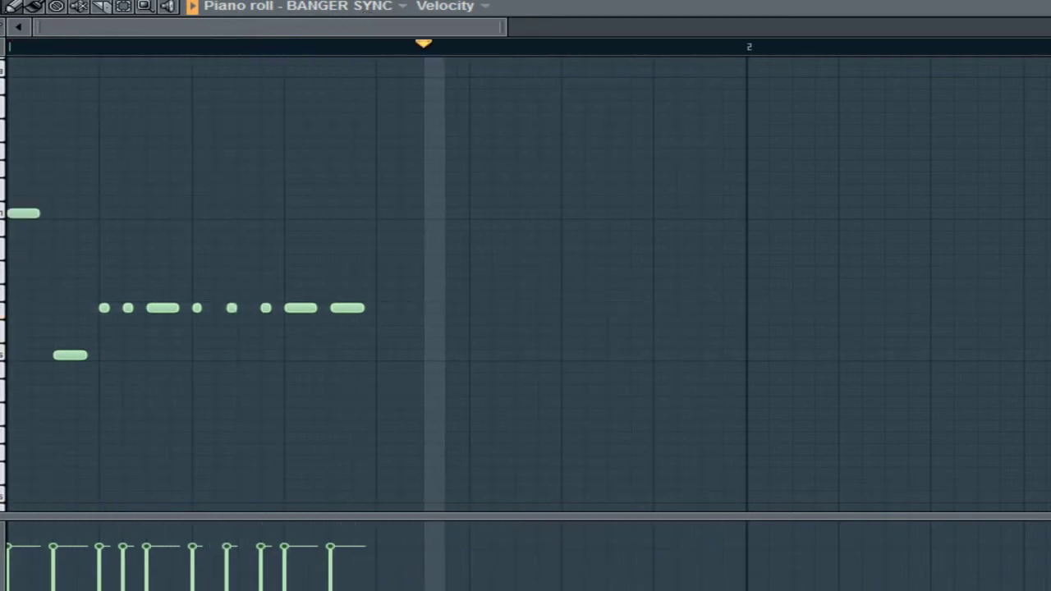
key(space)
key(space)
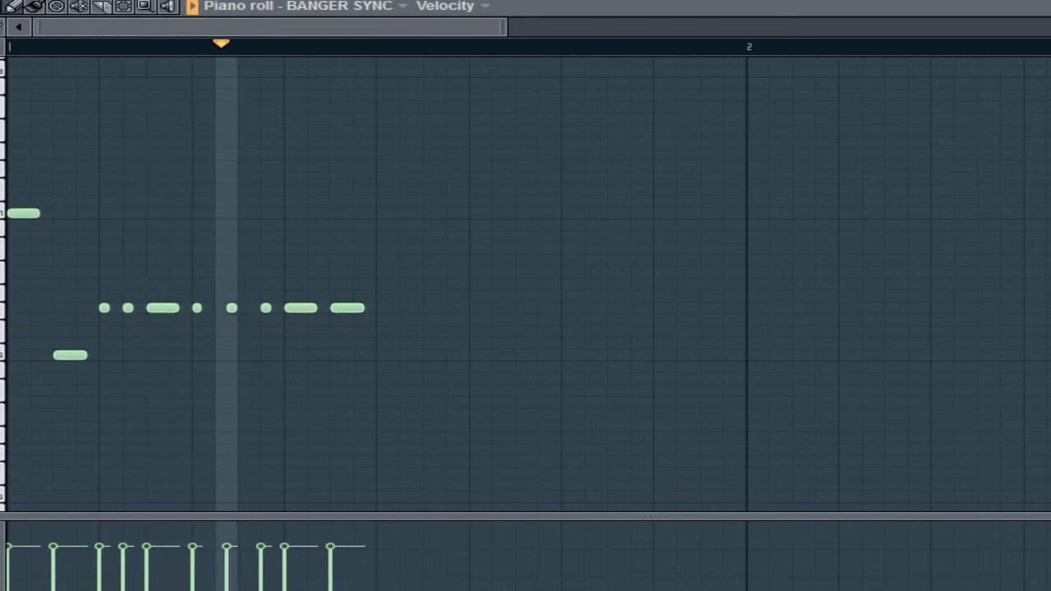
Switch to Pattern 34 and open the 3xOsc instrument and its notes in the piano roll.
scroll(525, 283, up, 3)
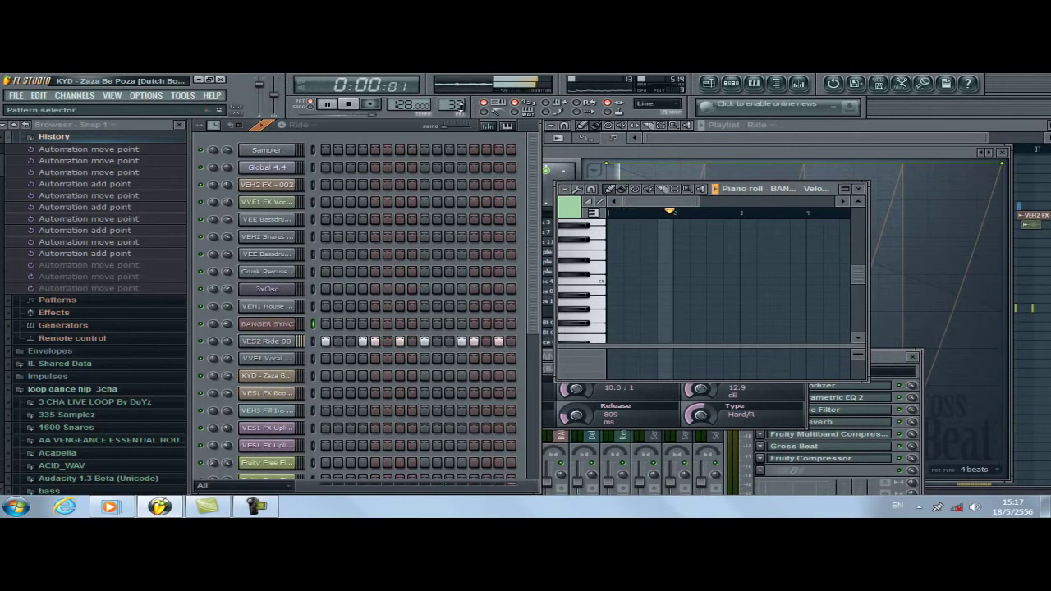
drag(462, 104, 462, 97)
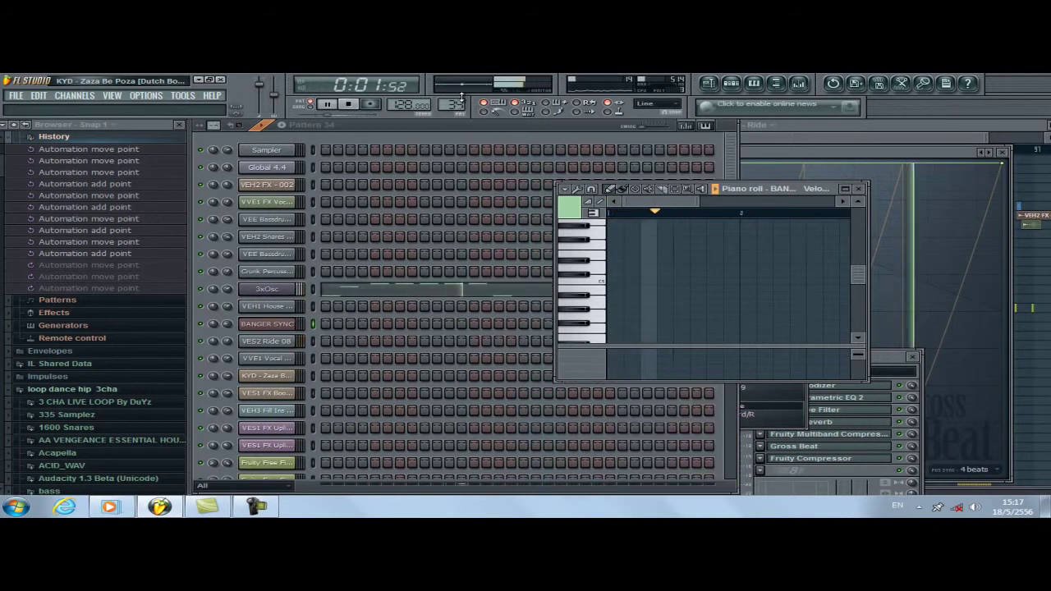
click(286, 290)
click(438, 291)
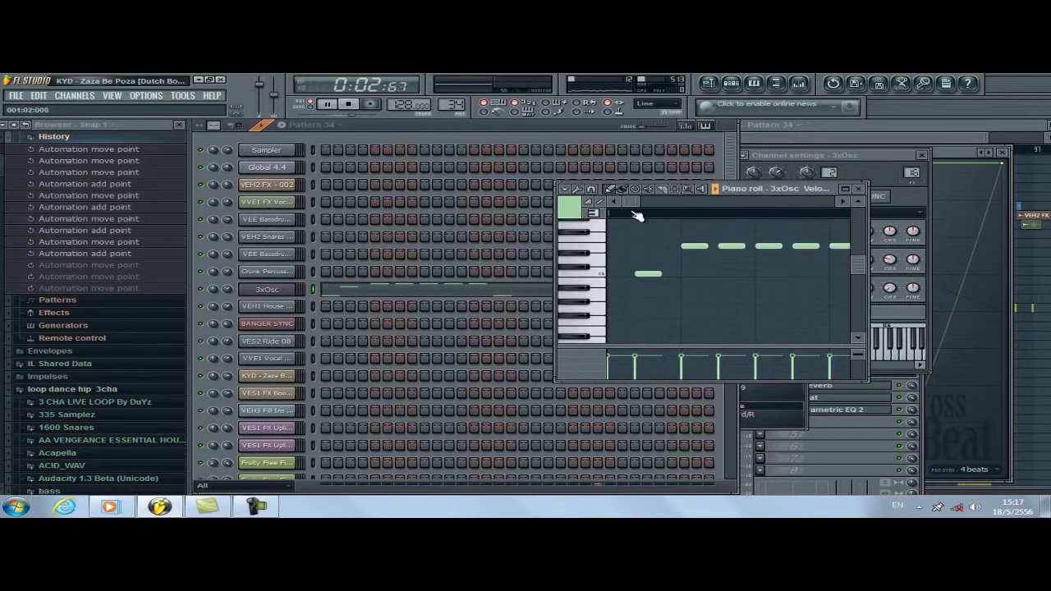
drag(636, 204, 716, 209)
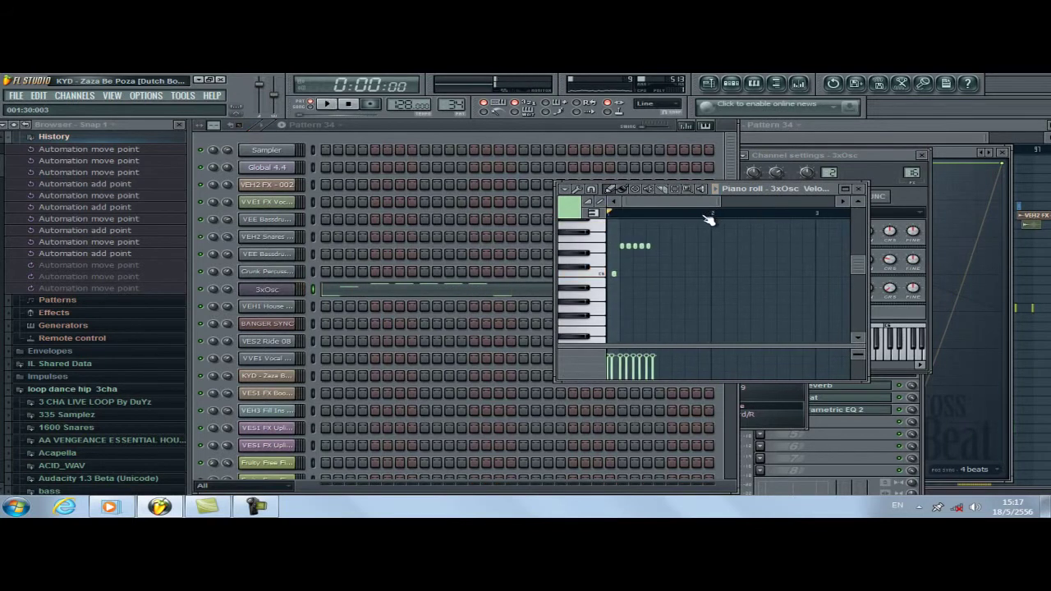
Play the 3xOsc notes of the patterns from 35 through 37.
key(space)
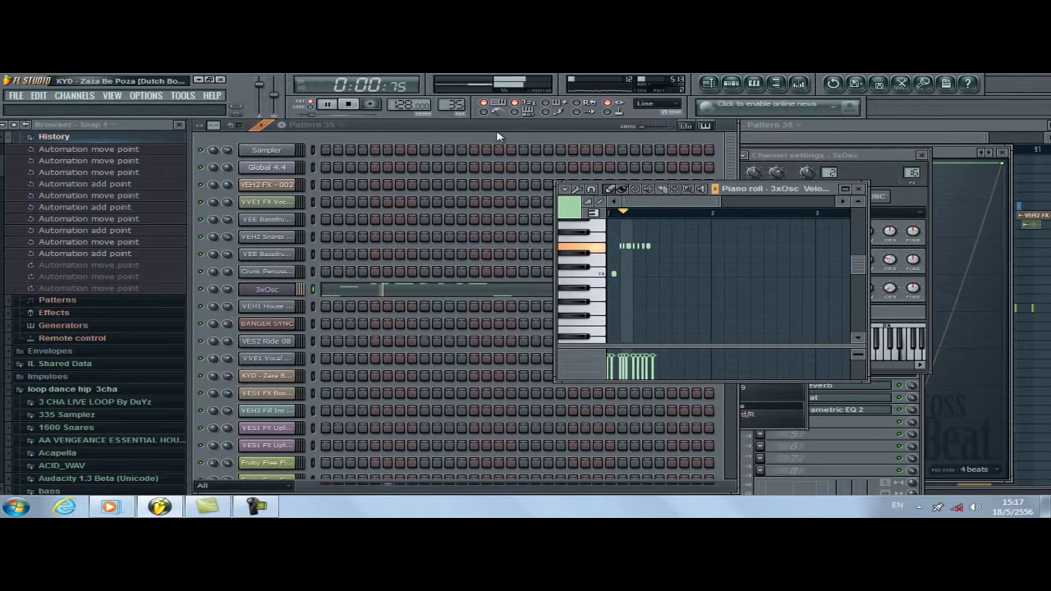
drag(456, 105, 458, 99)
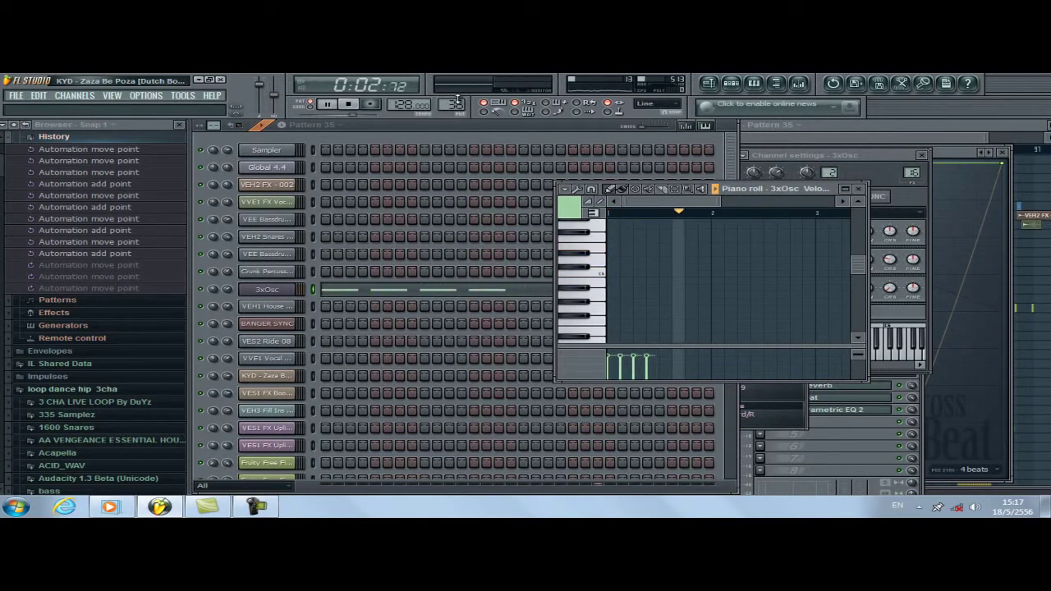
scroll(457, 99, up, 1)
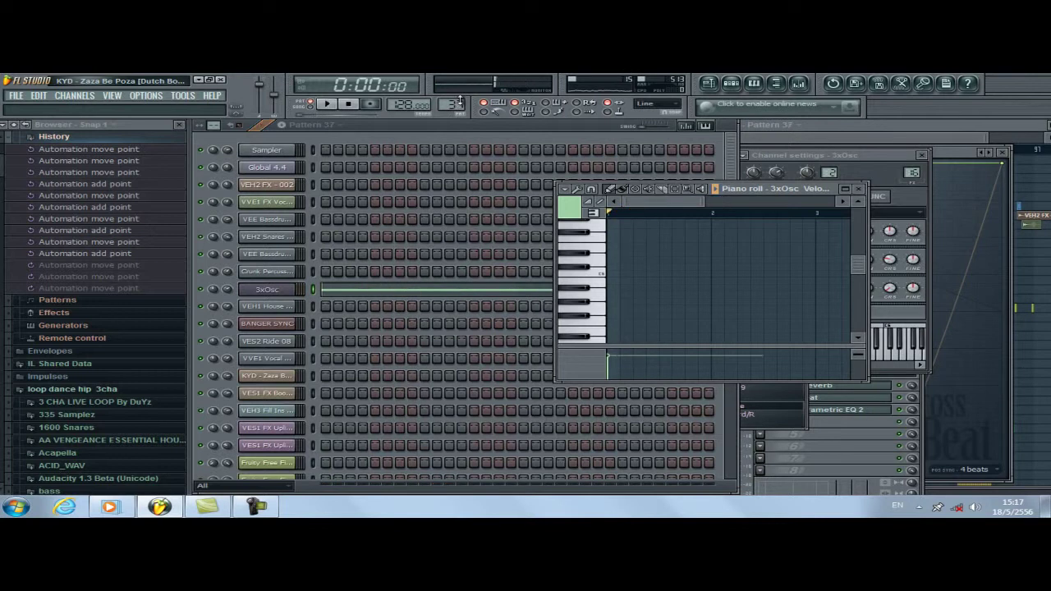
Switch to the VVE1 Vocal Oneshots 159 pattern and open the sample settings of its vocal channel.
scroll(458, 99, up, 1)
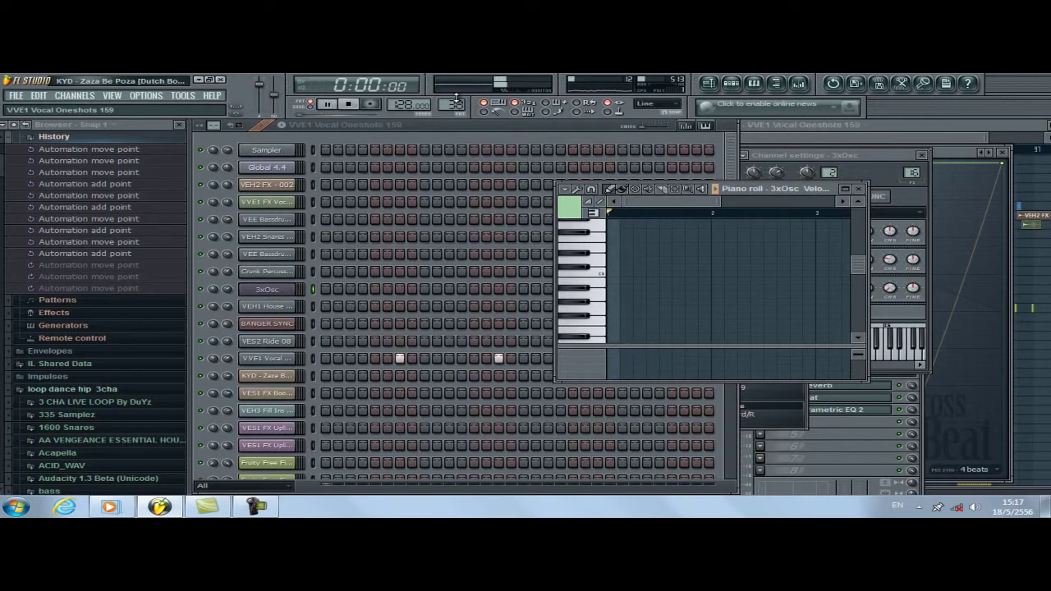
click(271, 359)
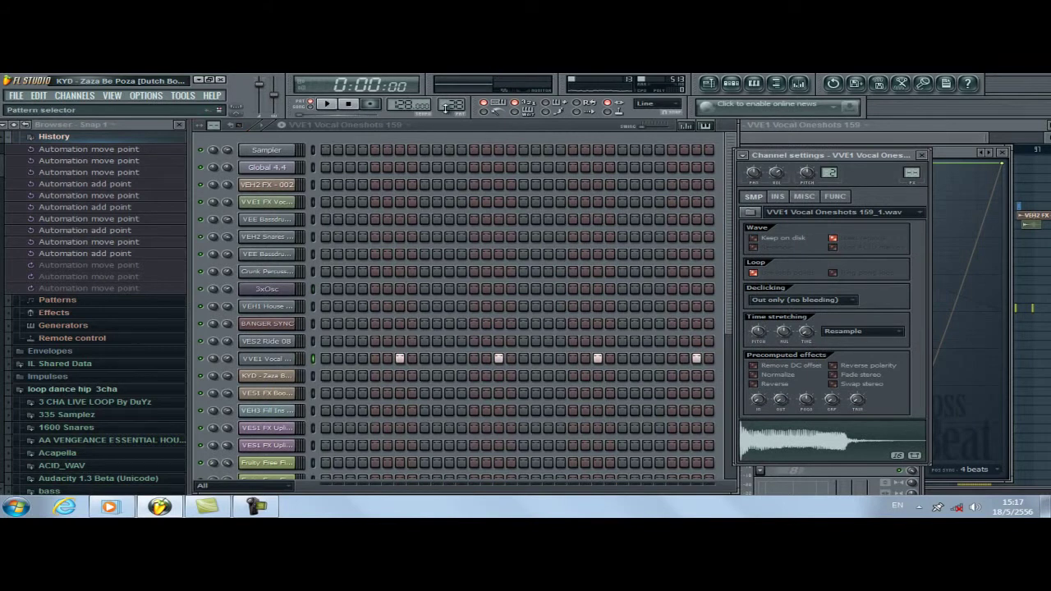
Switch to the BANGER SYNC11 pattern and play its notes in the enlarged piano roll.
scroll(448, 105, up, 1)
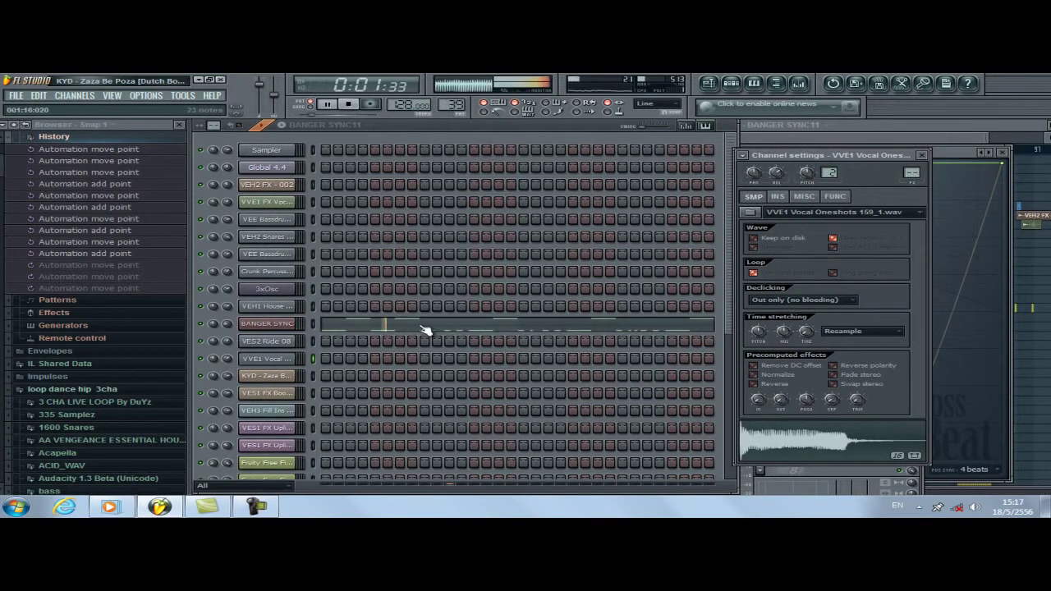
click(424, 326)
scroll(783, 235, down, 4)
key(Return)
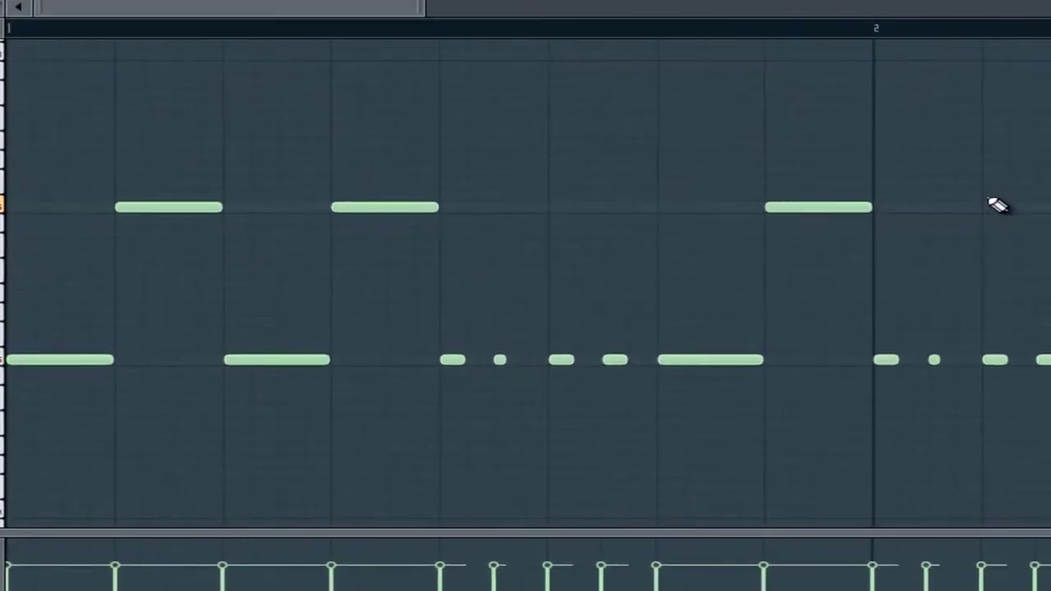
scroll(998, 205, down, 3)
key(space)
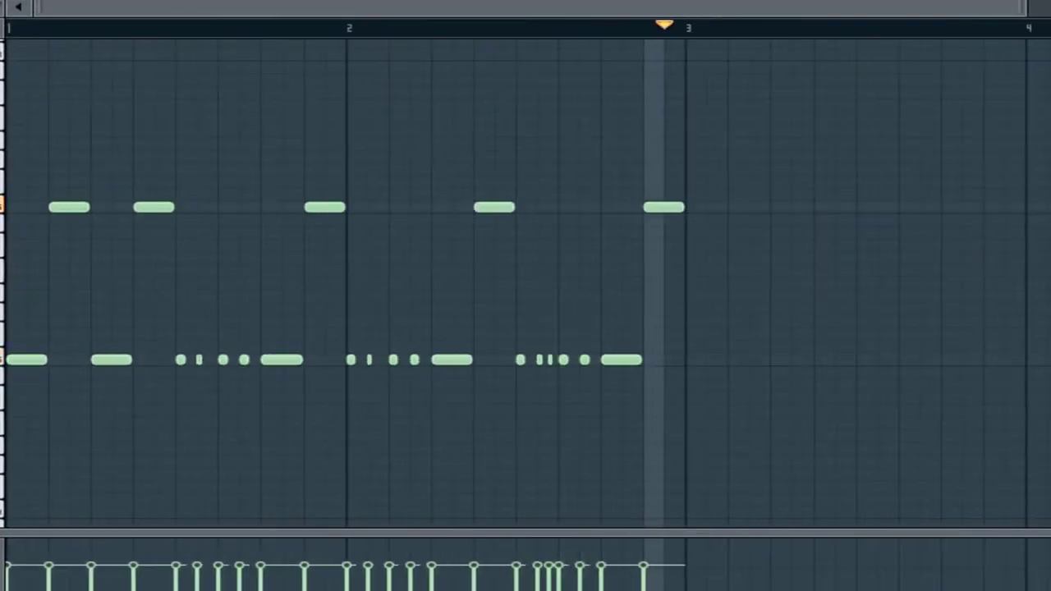
Step through the remaining BANGER SYNC patterns up to Pattern 41 and play their notes.
key(plus)
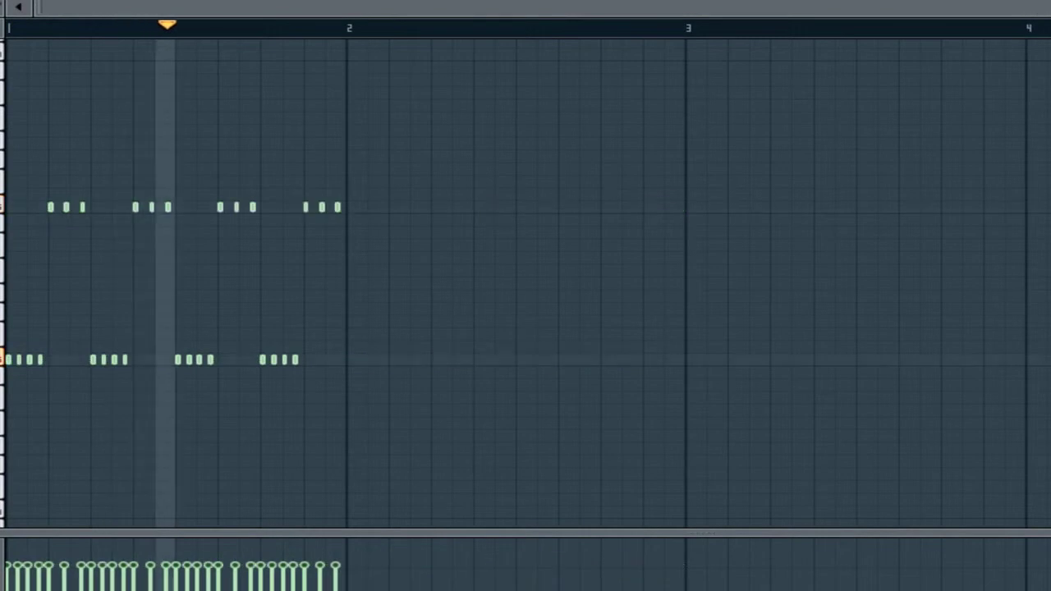
key(space)
key(plus)
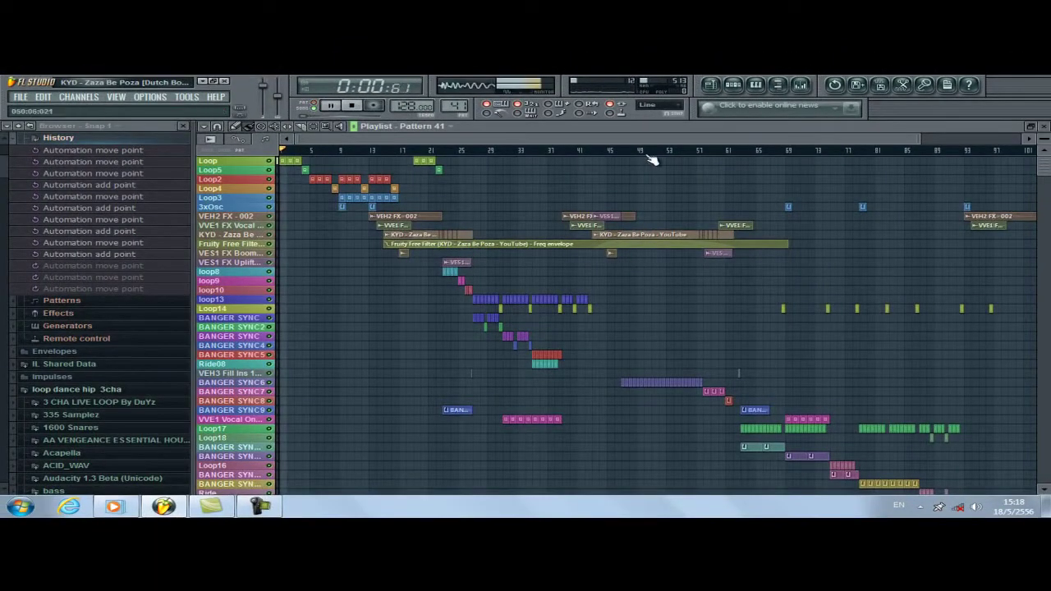
Examine the song arrangement in the playlist with taller tracks, focusing on the opening loop clips.
drag(1042, 138, 47, 110)
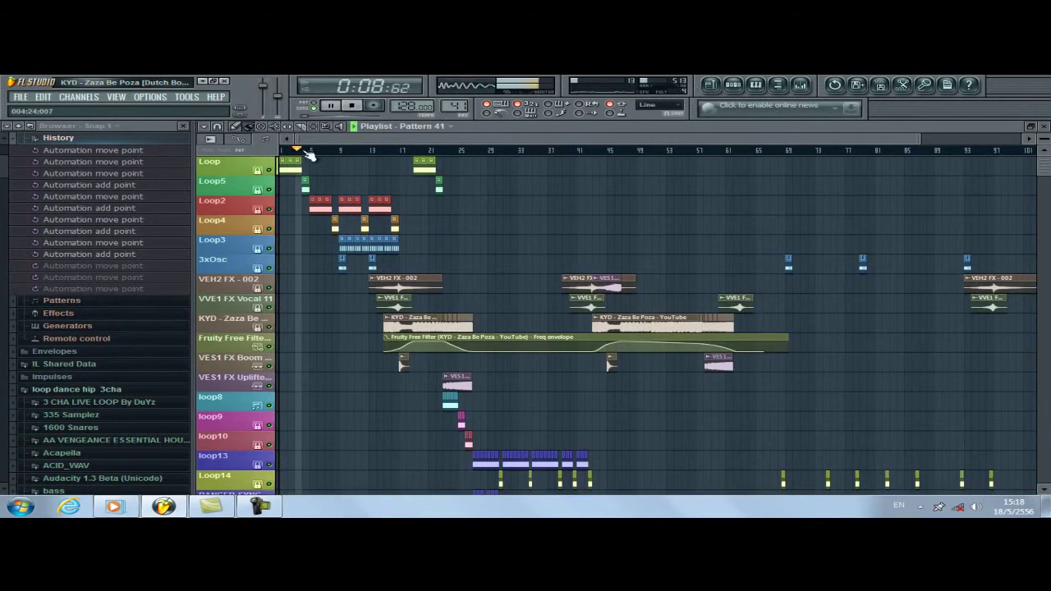
scroll(295, 152, up, 5)
scroll(512, 238, down, 3)
scroll(510, 240, down, 8)
scroll(501, 235, up, 12)
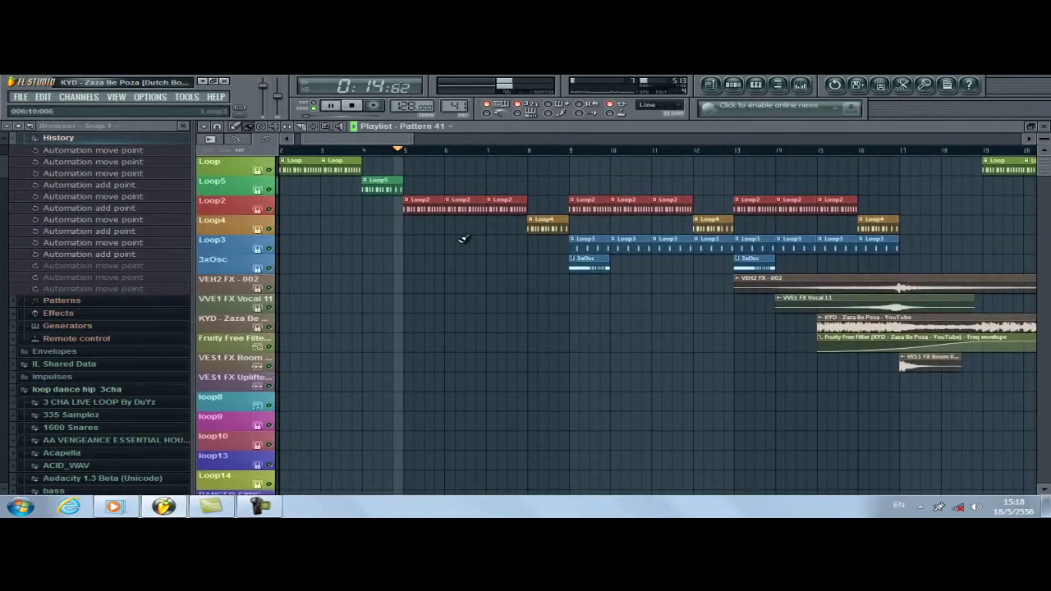
Examine the wider playlist arrangement, from the loop, vocal and effect clips to the BANGER SYNC tracks, during playback.
drag(398, 139, 577, 141)
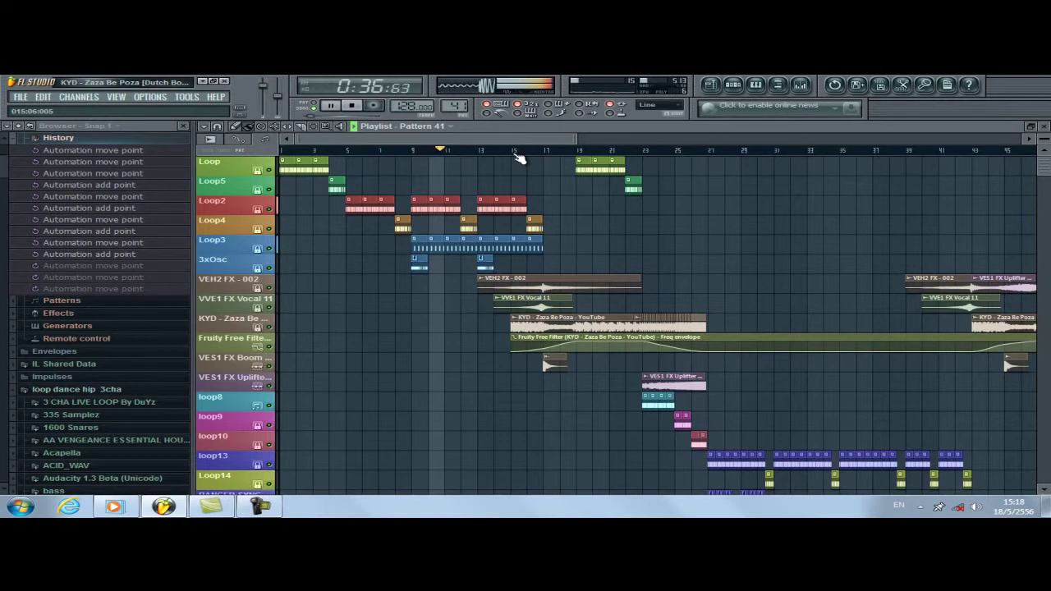
scroll(574, 221, down, 10)
scroll(651, 288, up, 6)
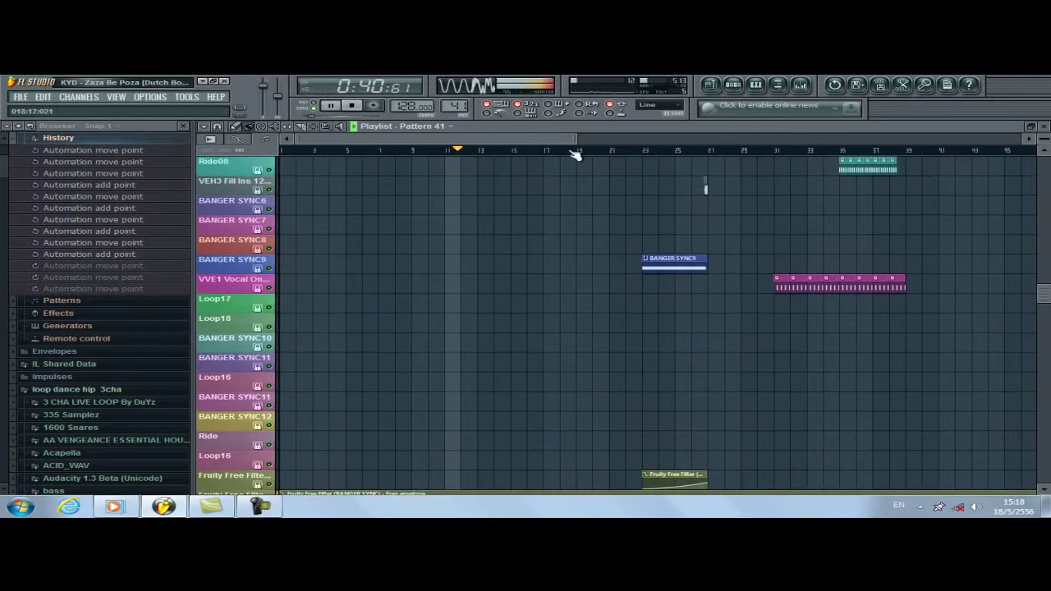
drag(579, 138, 872, 161)
scroll(854, 222, up, 8)
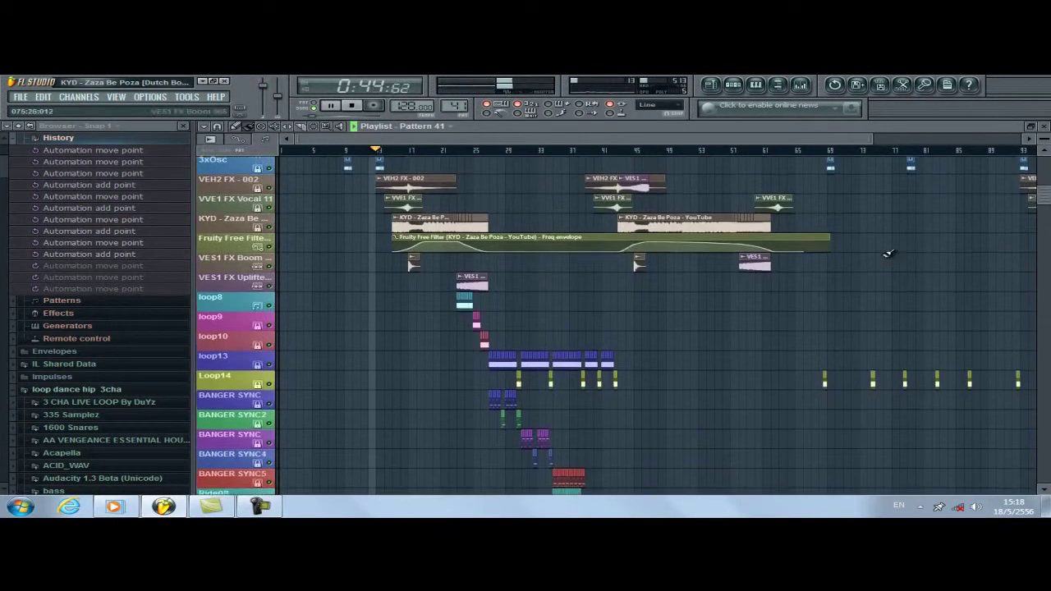
drag(875, 138, 923, 141)
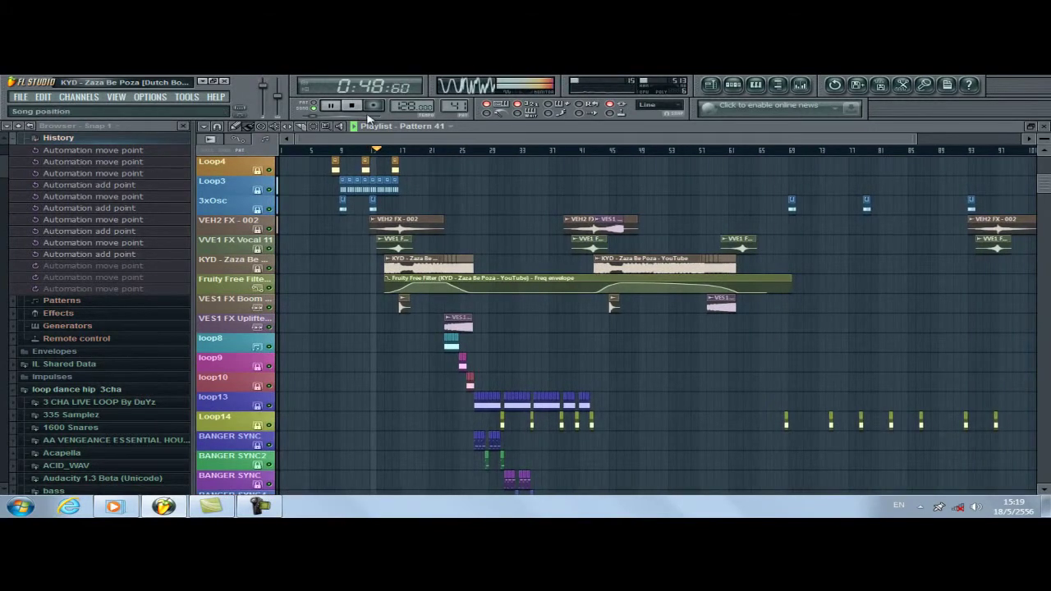
scroll(363, 156, up, 3)
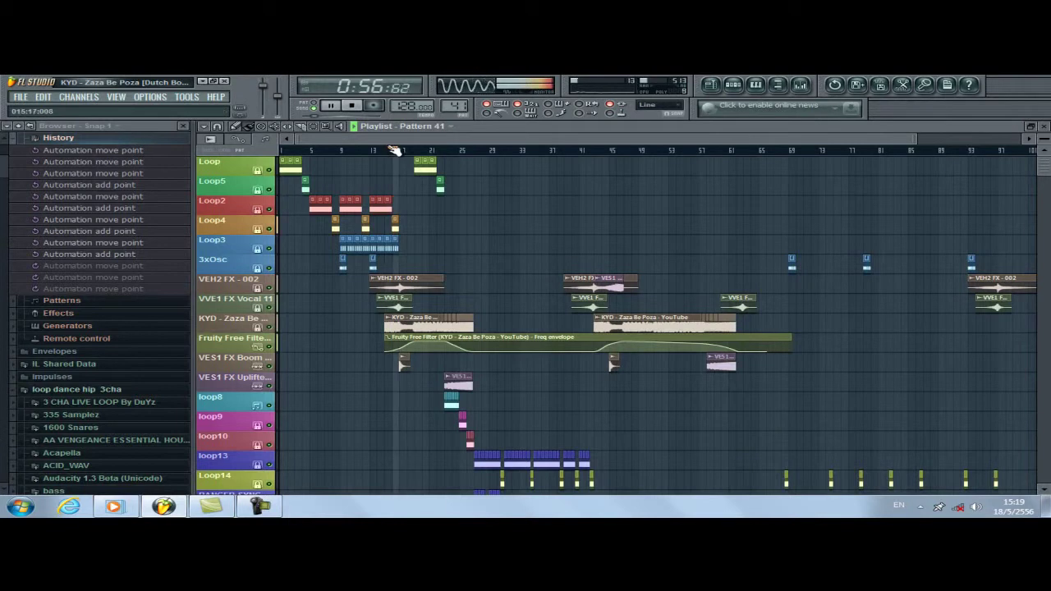
scroll(396, 150, up, 3)
scroll(396, 150, up, 3)
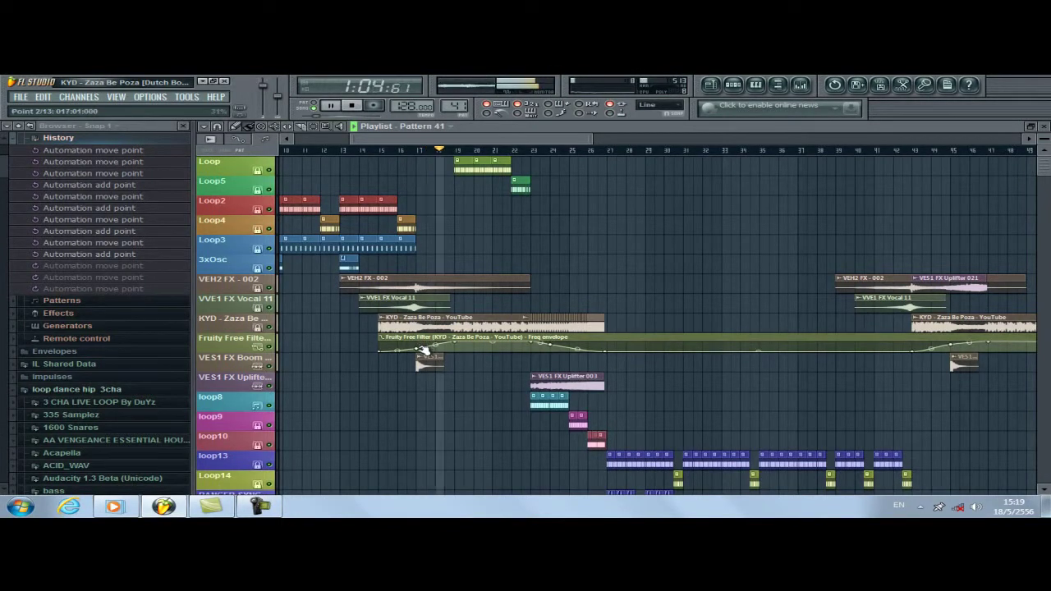
Try moving the Fruity Free Filter frequency envelope's point at bar 17, and undo the change.
drag(424, 352, 423, 350)
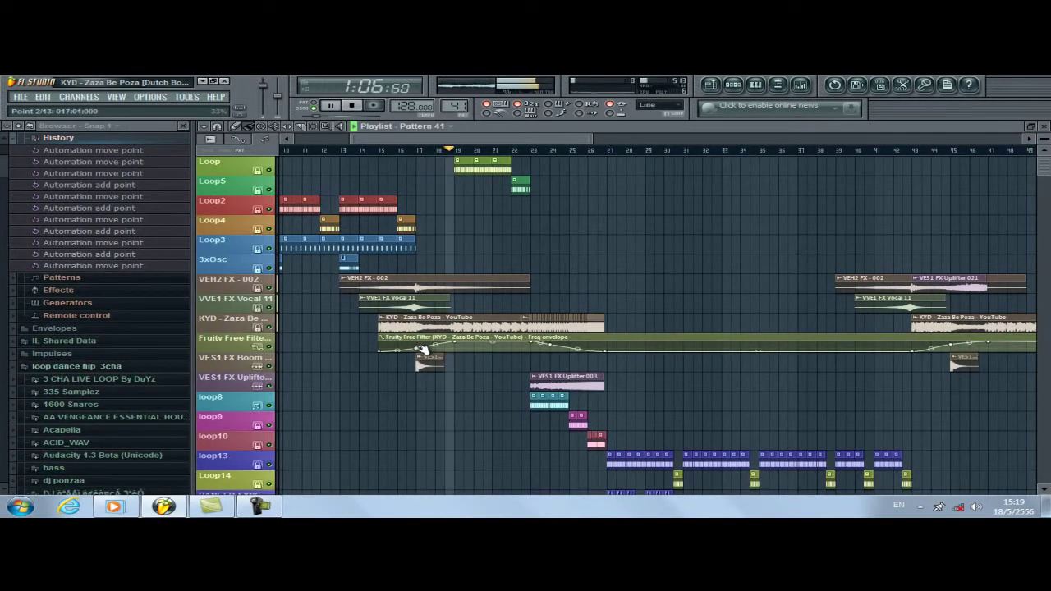
click(421, 348)
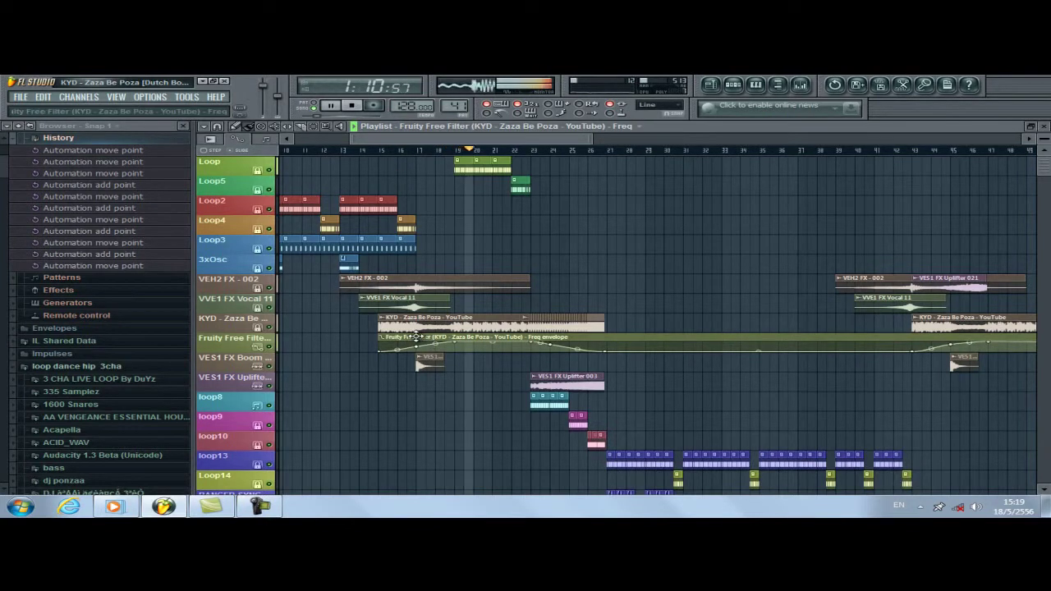
key(ctrl+z)
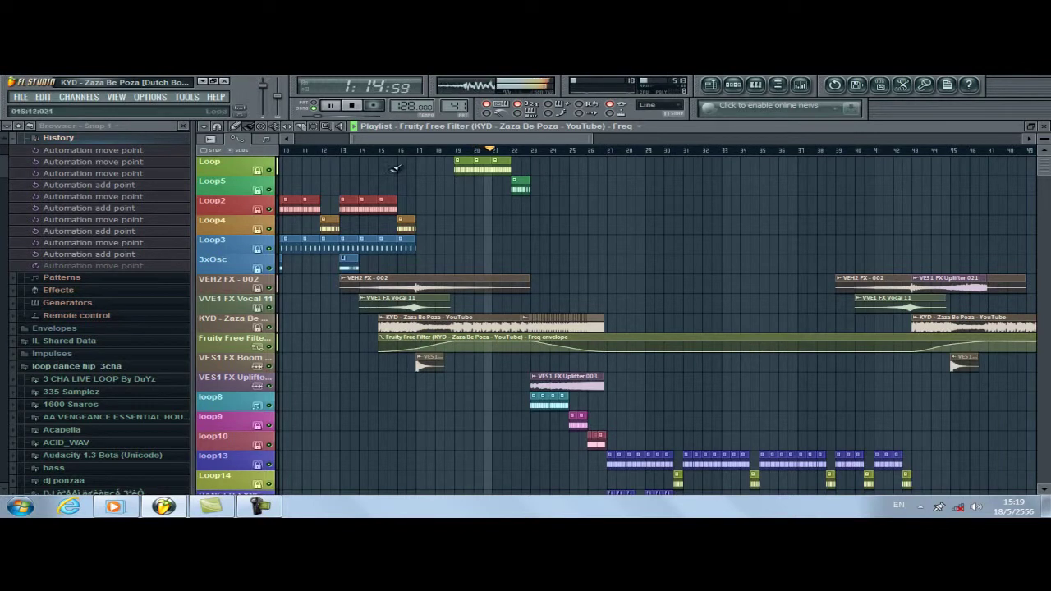
Follow playback from the vocal section into the uplifter, loop and BANGER SYNC clips on the playlist tracks.
scroll(526, 160, up, 2)
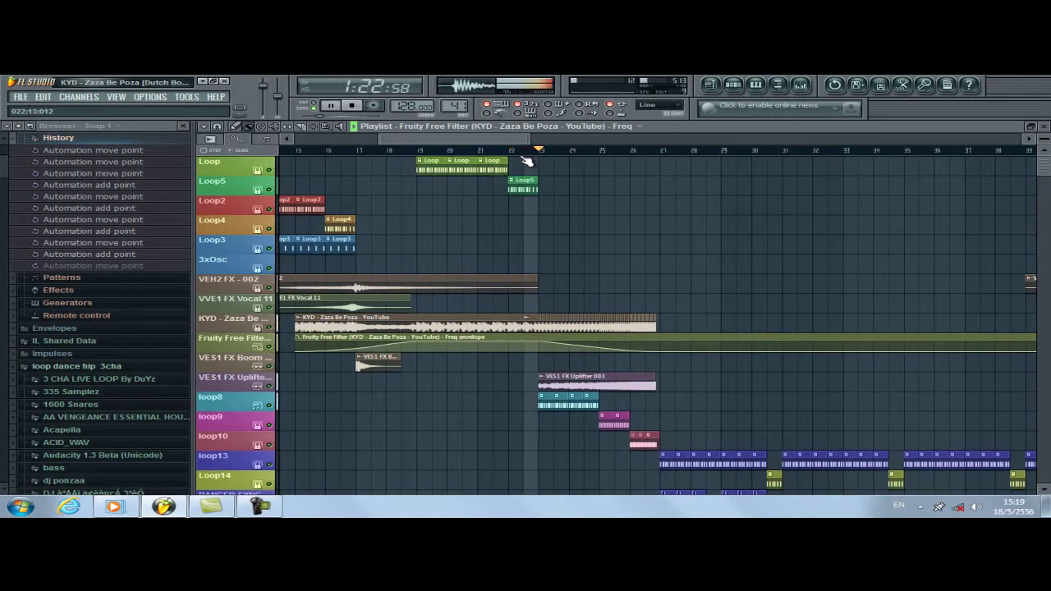
drag(517, 140, 525, 144)
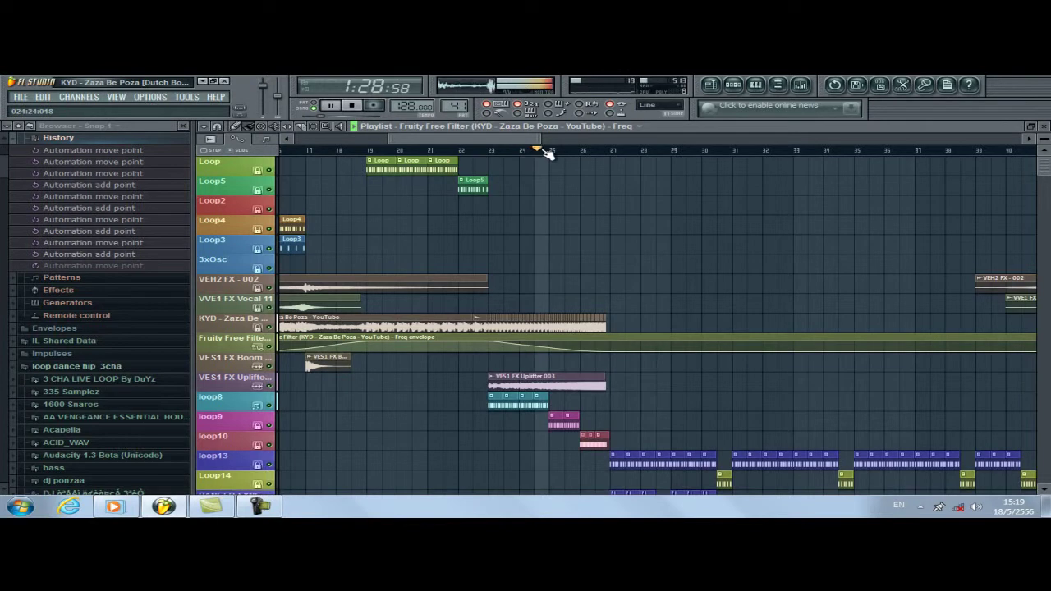
scroll(595, 184, down, 4)
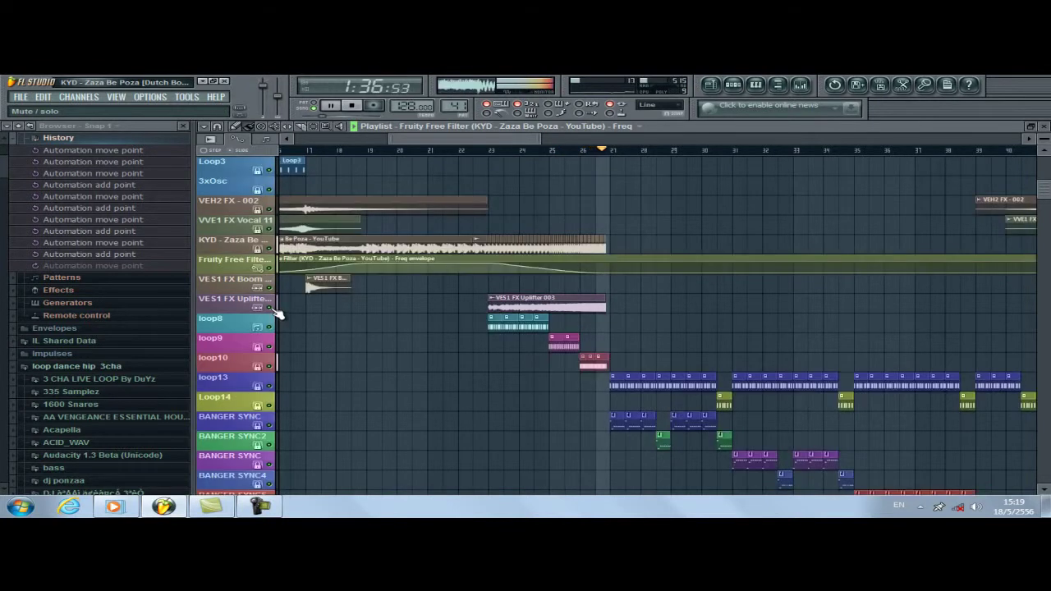
scroll(615, 331, down, 5)
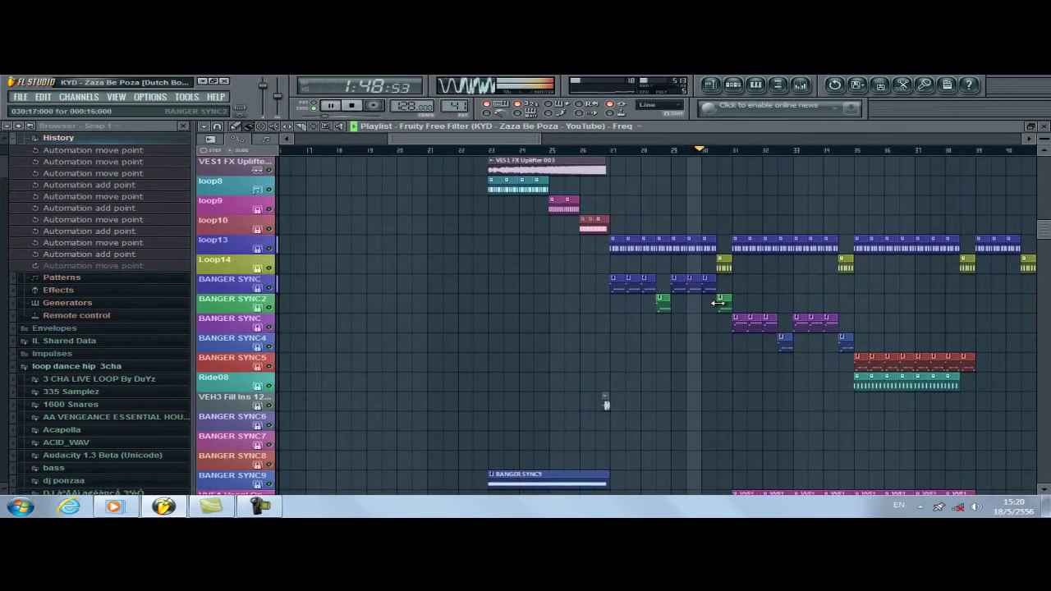
scroll(722, 303, down, 3)
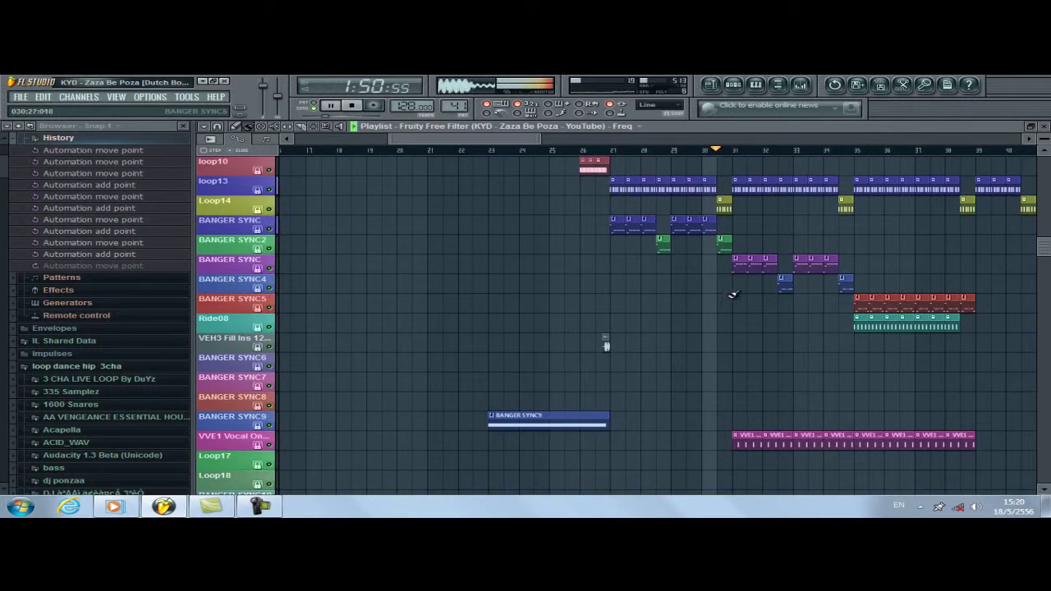
Examine the BANGER SYNC3 pattern's notes in the piano roll and return to the playlist.
double_click(737, 271)
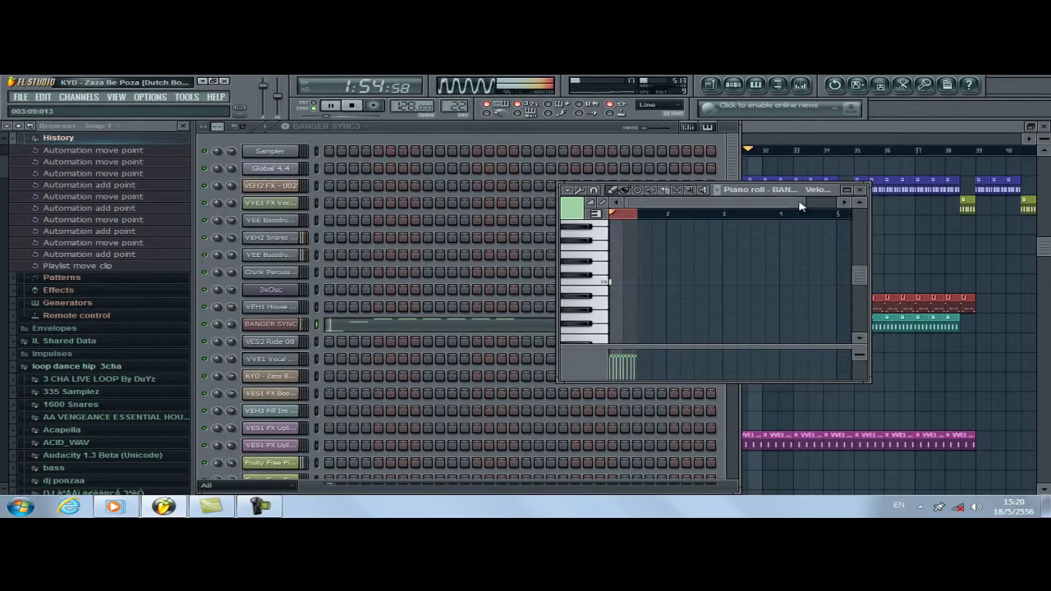
drag(805, 203, 651, 203)
scroll(740, 262, up, 5)
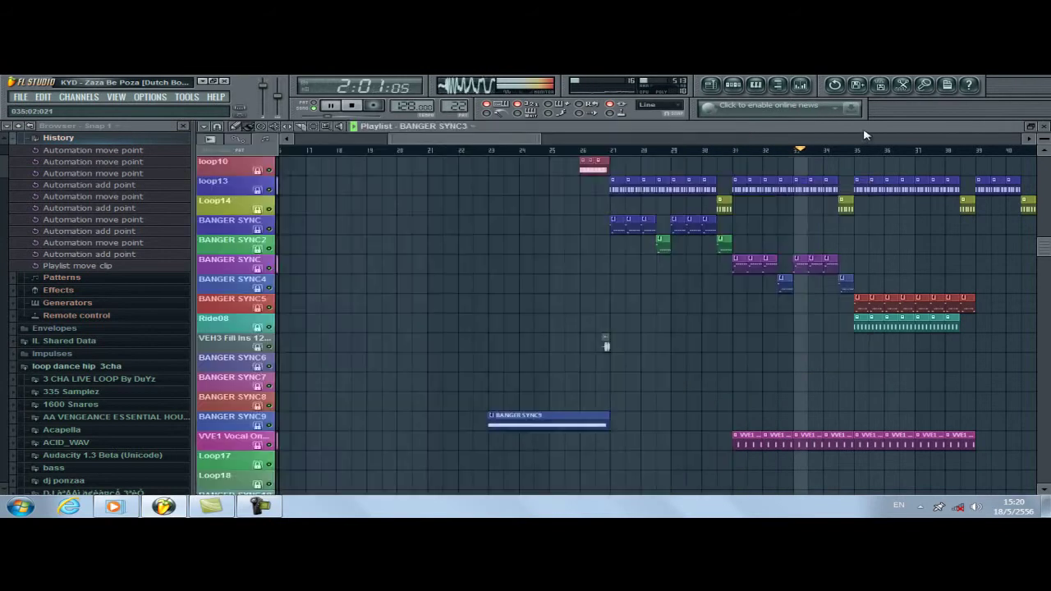
click(864, 138)
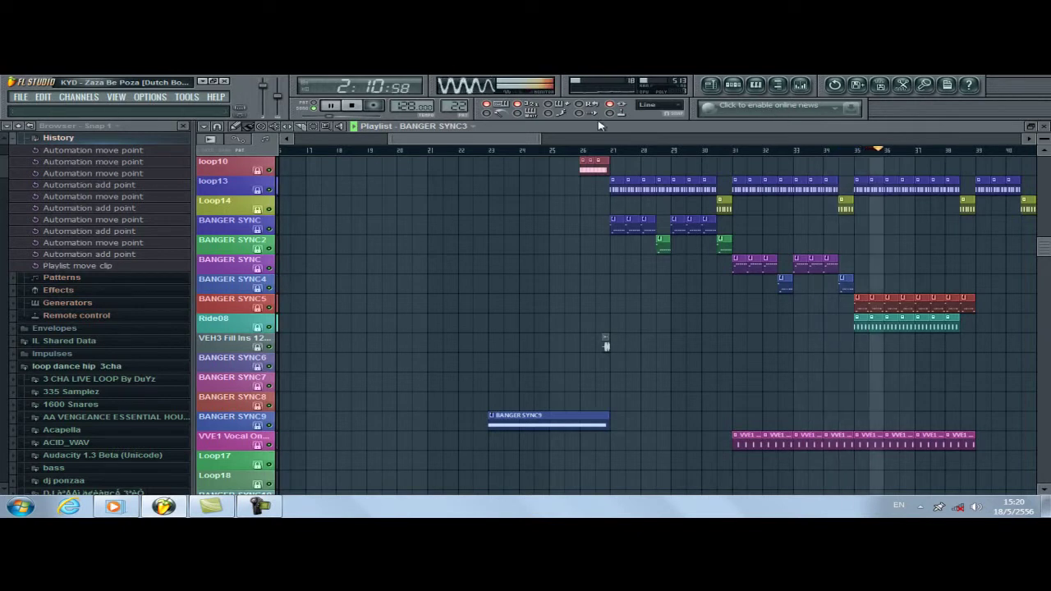
Try an extra VES1 FX Boom clip at bar 39, listen to it from just after bar 38, and delete it.
drag(487, 146, 565, 156)
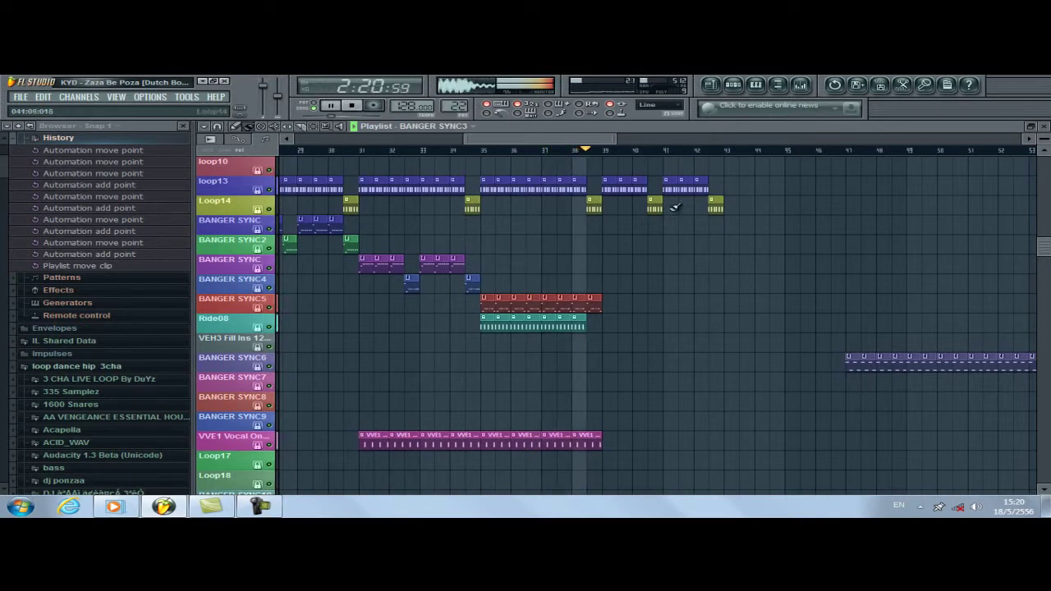
scroll(678, 265, down, 5)
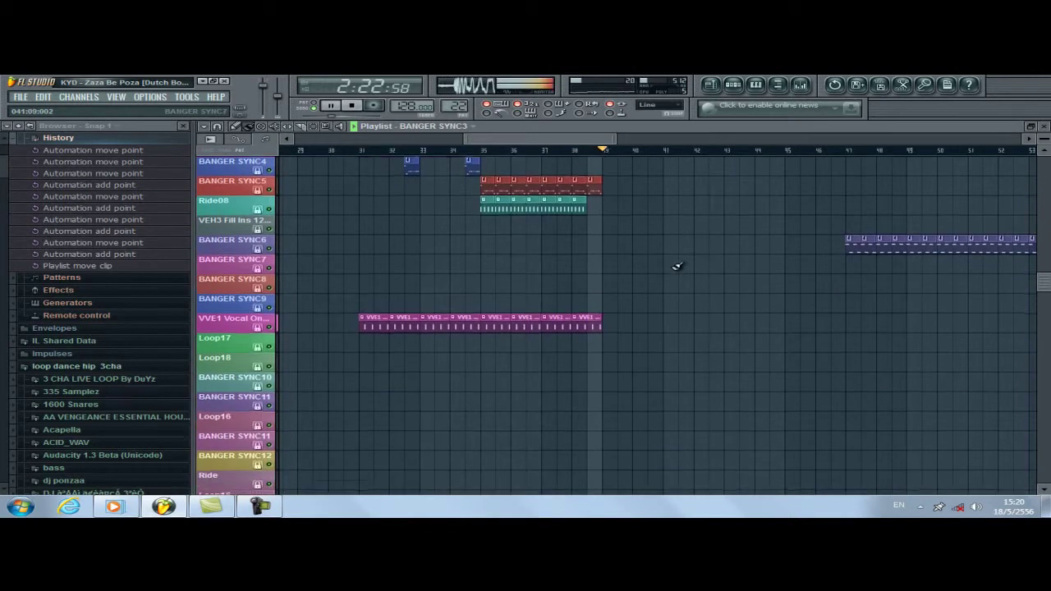
scroll(662, 269, up, 6)
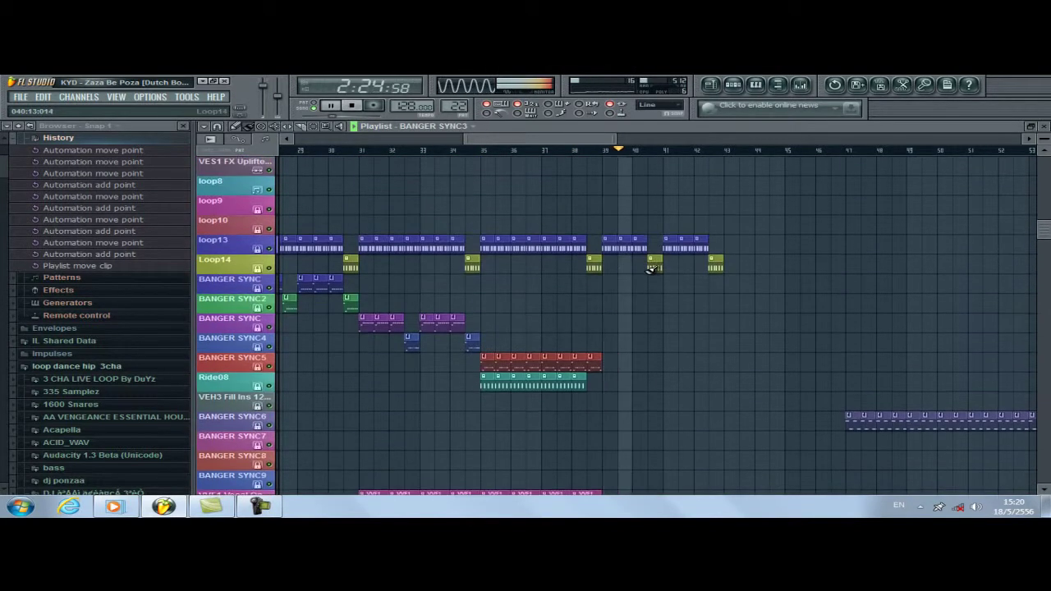
scroll(651, 271, up, 4)
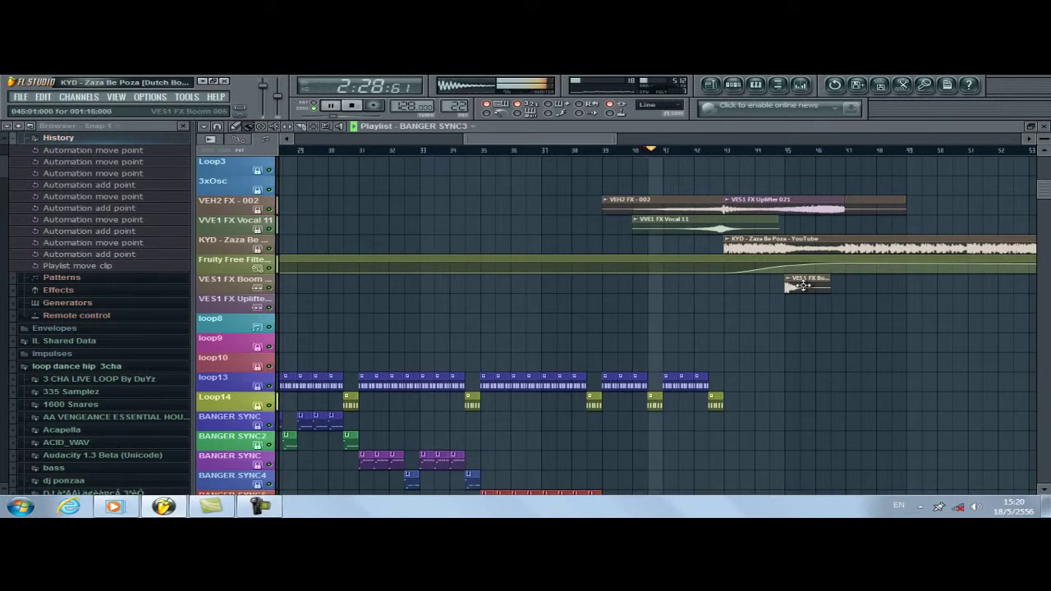
click(807, 285)
click(612, 286)
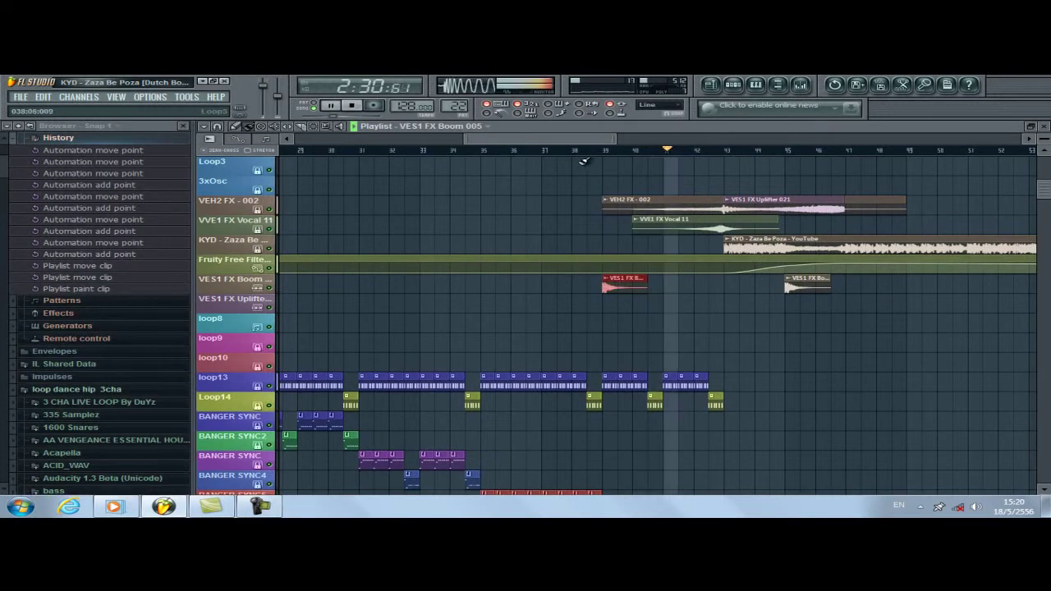
click(589, 151)
click(590, 359)
scroll(720, 326, down, 3)
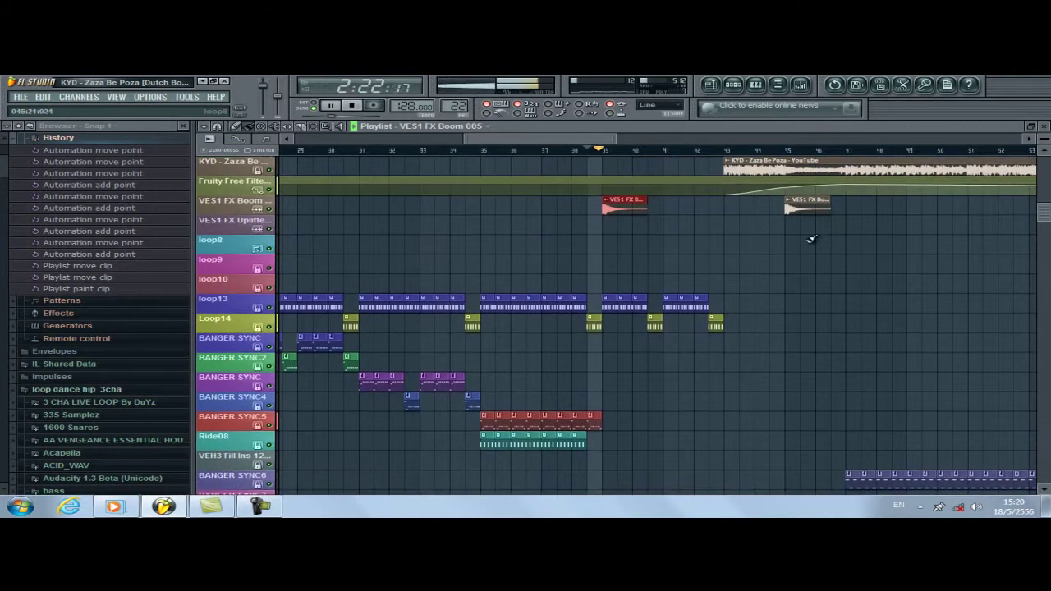
right_click(605, 206)
scroll(581, 254, up, 3)
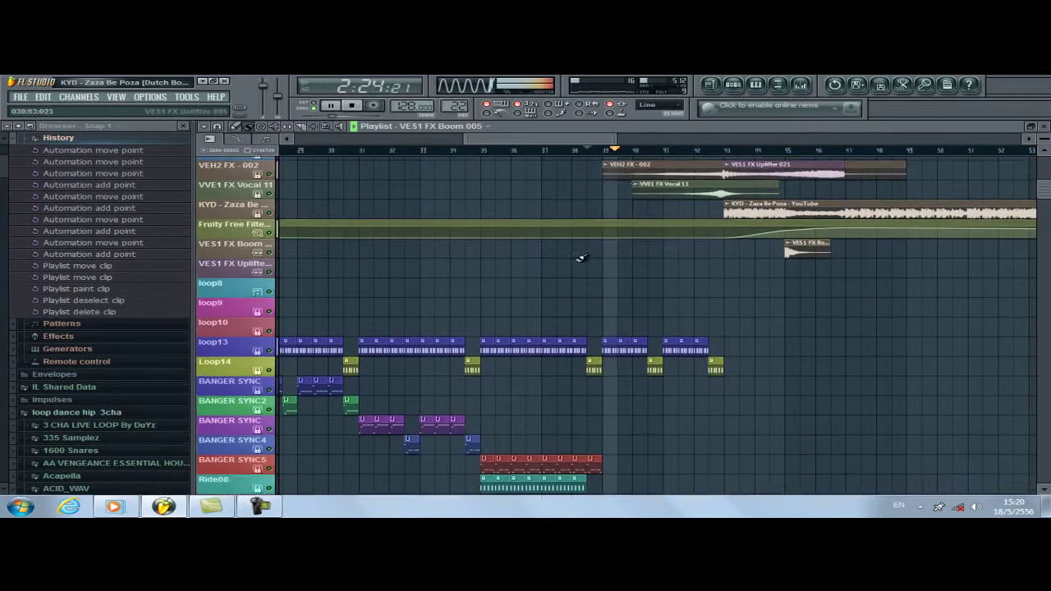
Extend the BANGER SYNC5 clips along their track from bar 39 up to bar 43.
click(668, 227)
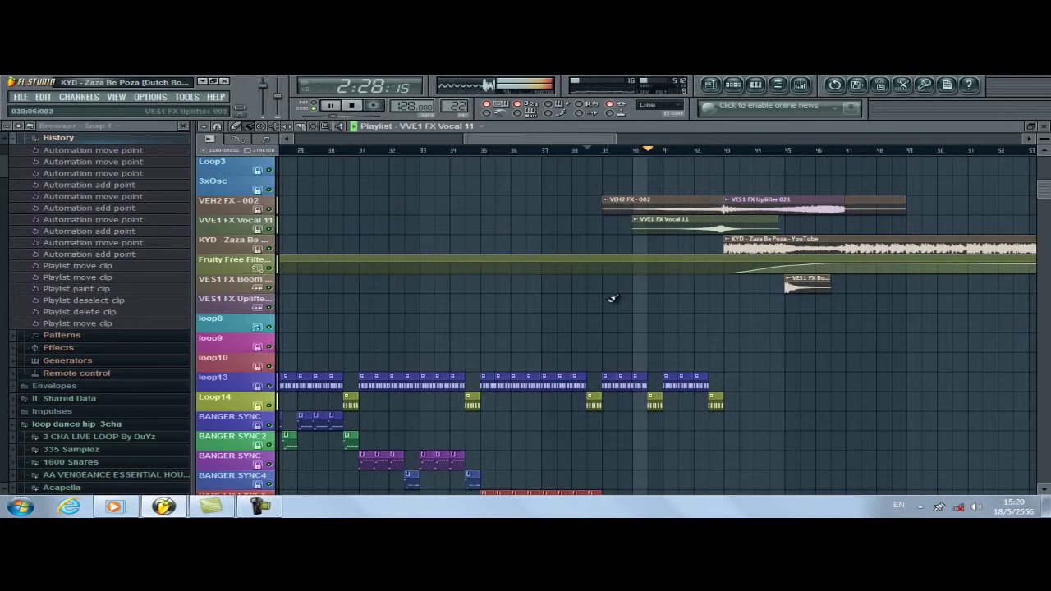
scroll(615, 293, down, 4)
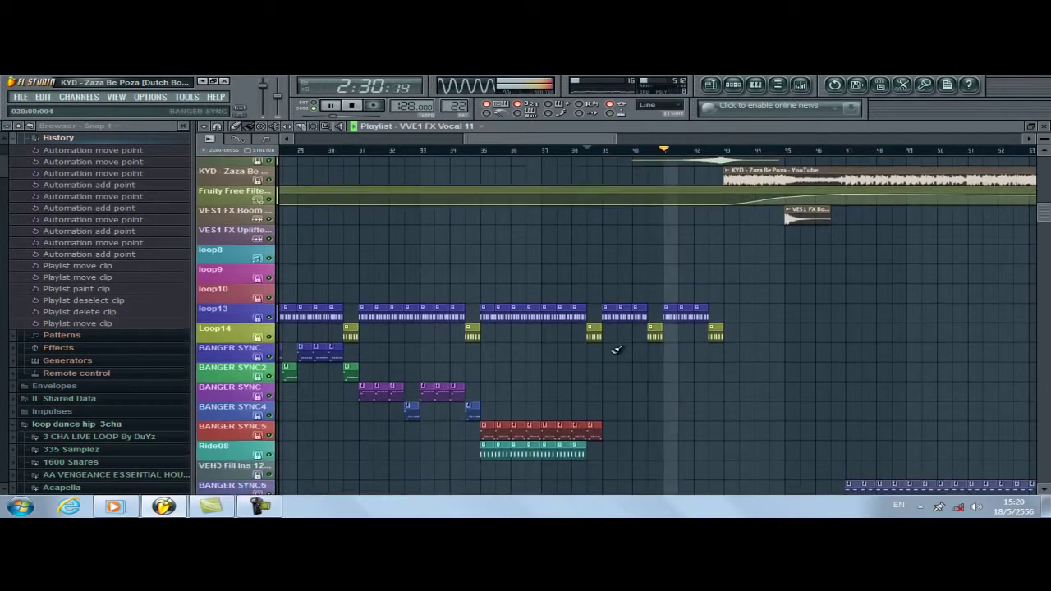
click(556, 419)
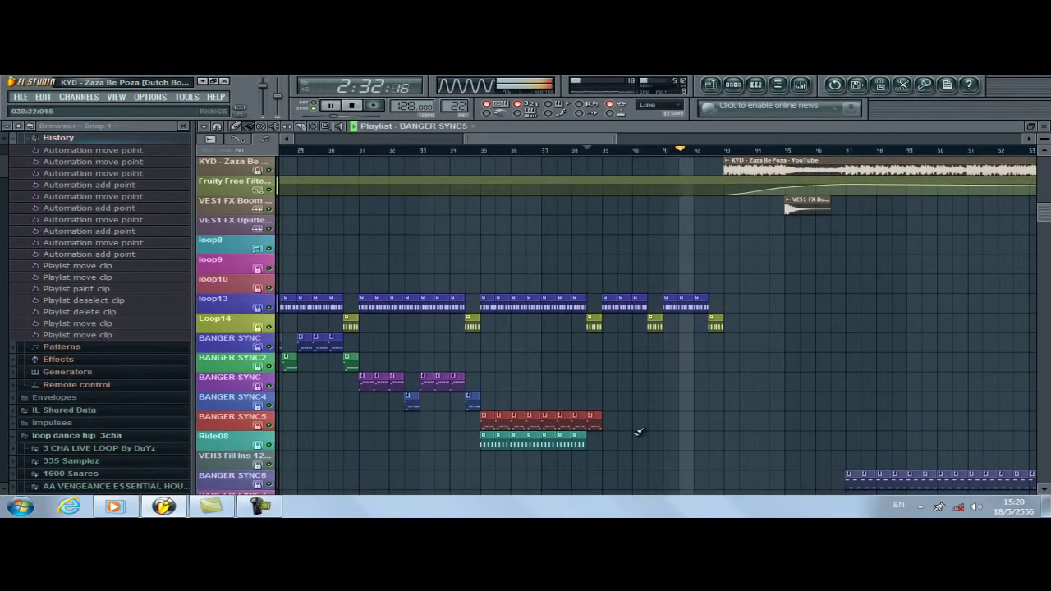
click(614, 414)
drag(627, 417, 715, 424)
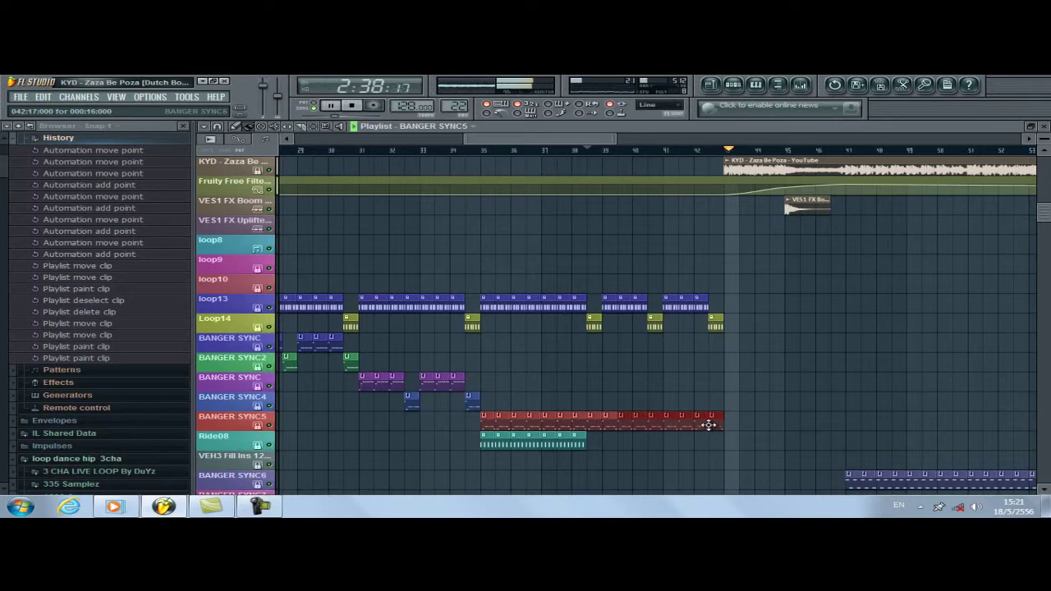
Add points at bars 41 and 42 of the BANGER SYNC Fruity Free Filter frequency envelope, plus a low point at bar 43.
scroll(739, 332, down, 10)
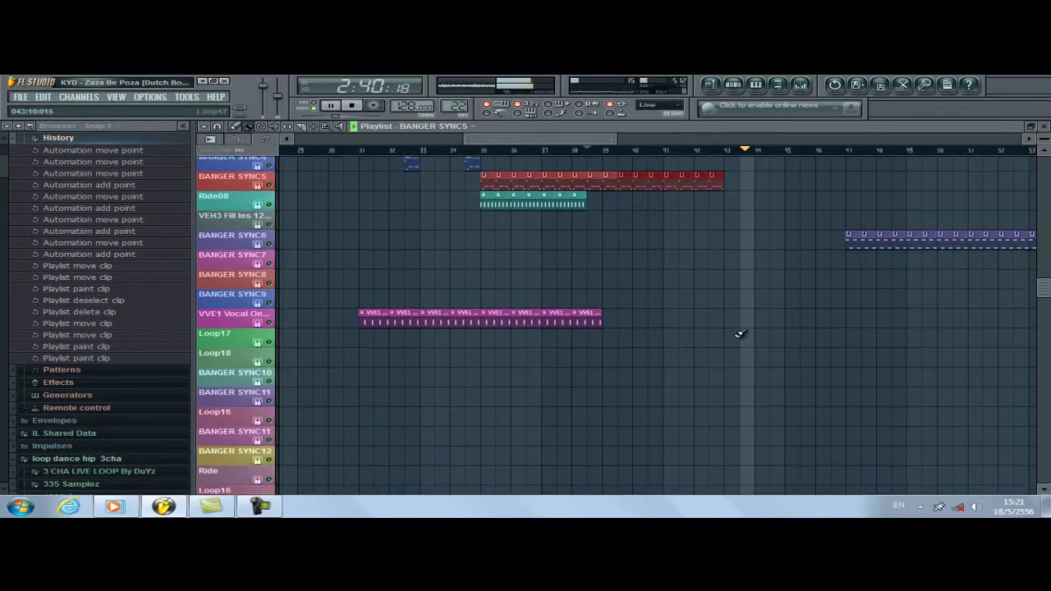
scroll(755, 399, down, 5)
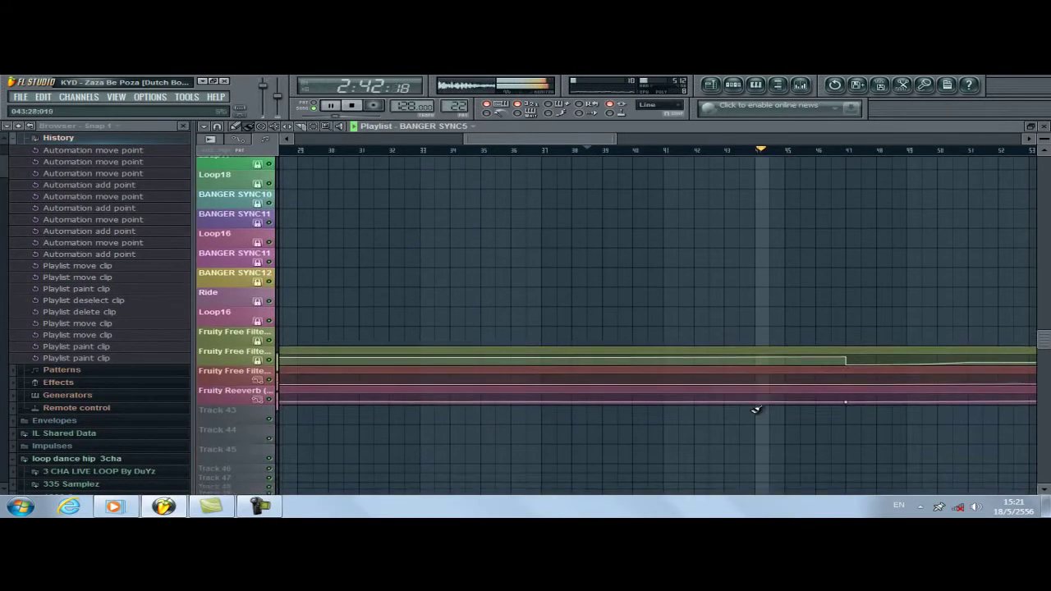
drag(549, 139, 564, 160)
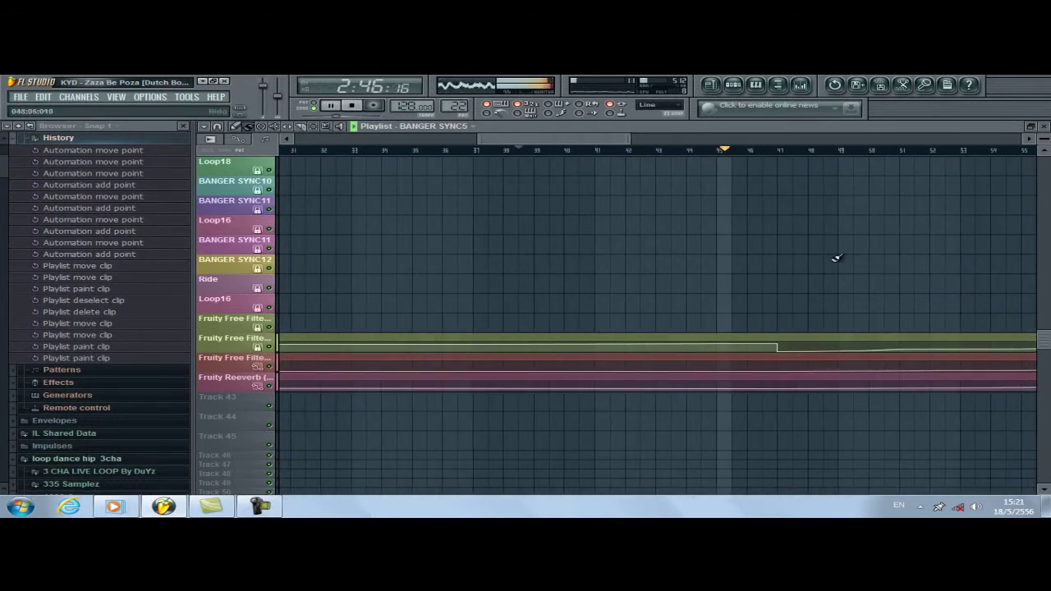
drag(1044, 139, 1044, 158)
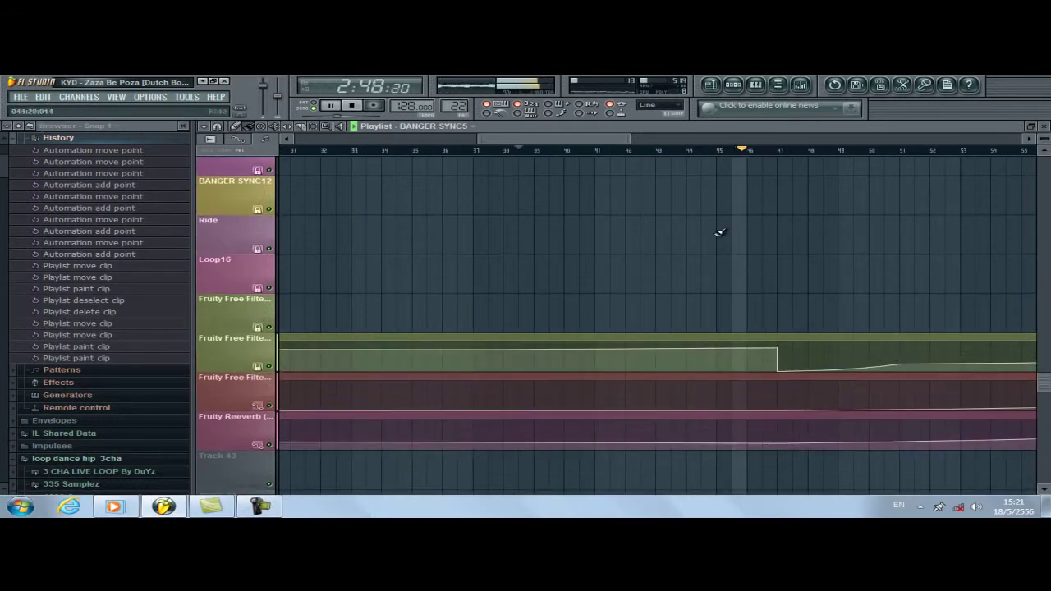
scroll(709, 248, up, 8)
scroll(649, 296, down, 10)
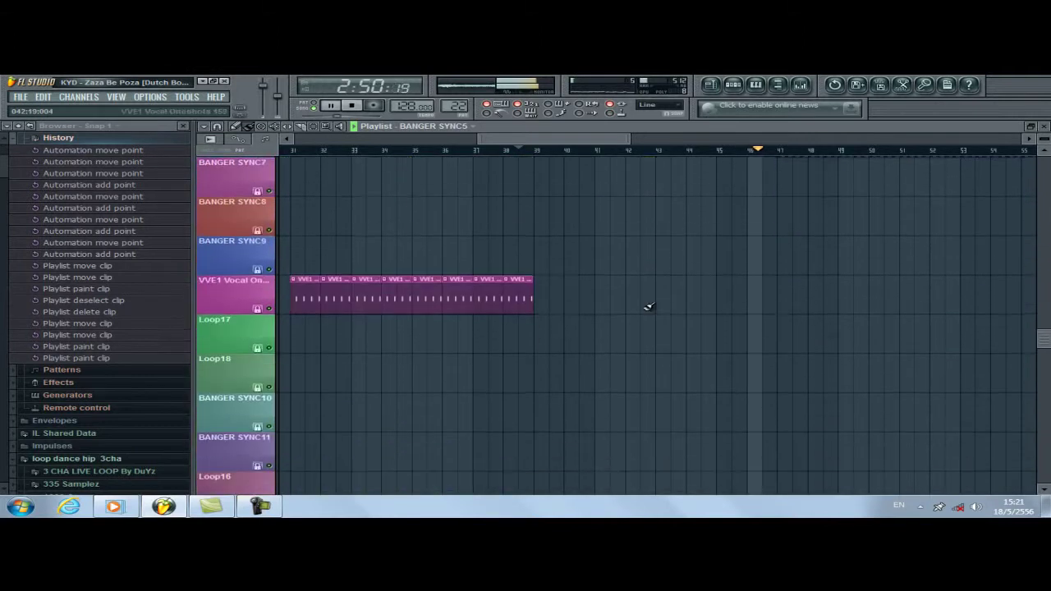
scroll(659, 261, up, 4)
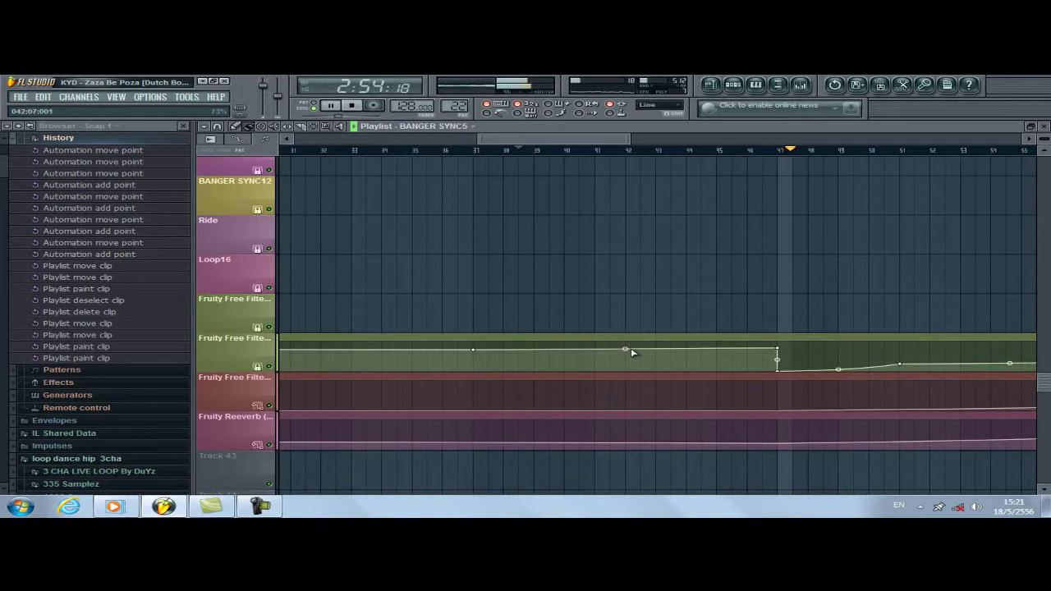
right_click(596, 350)
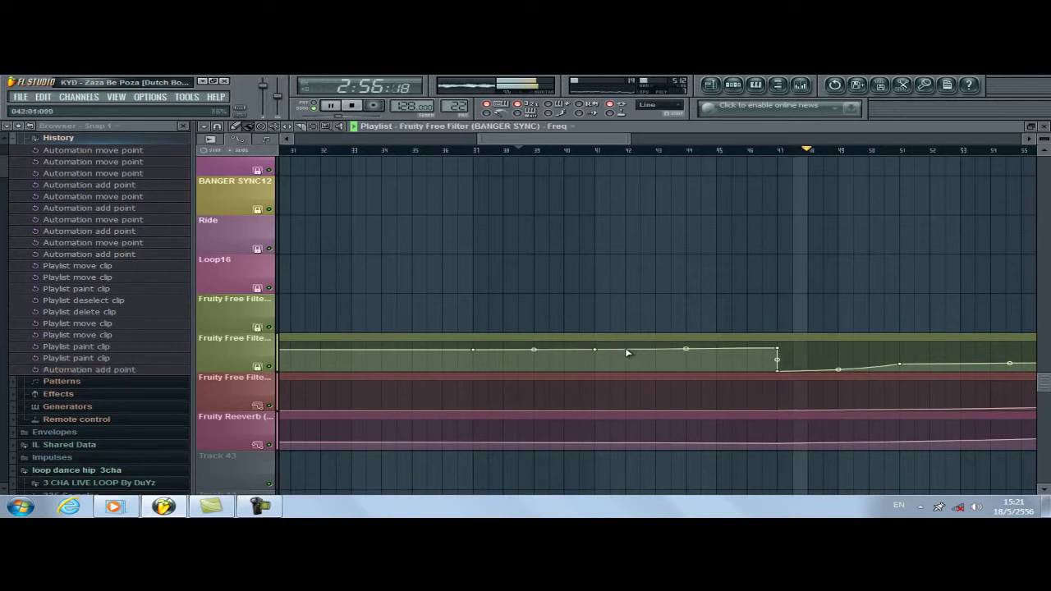
right_click(625, 351)
right_click(654, 370)
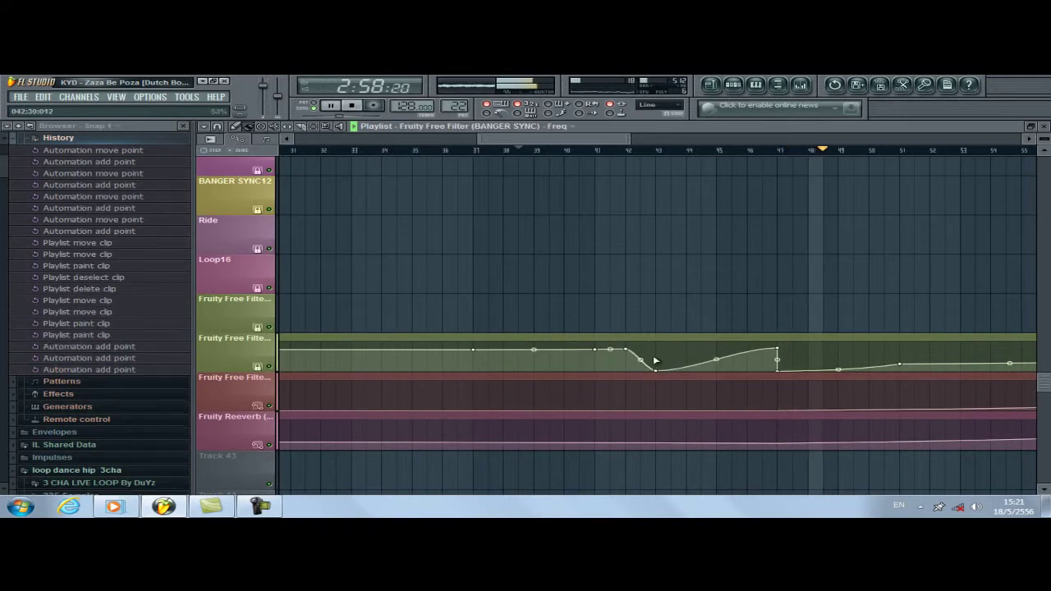
Add a raised point at bar 43 so the filter envelope jumps back up, and replay from about bar 40.5.
right_click(657, 353)
drag(658, 353, 662, 348)
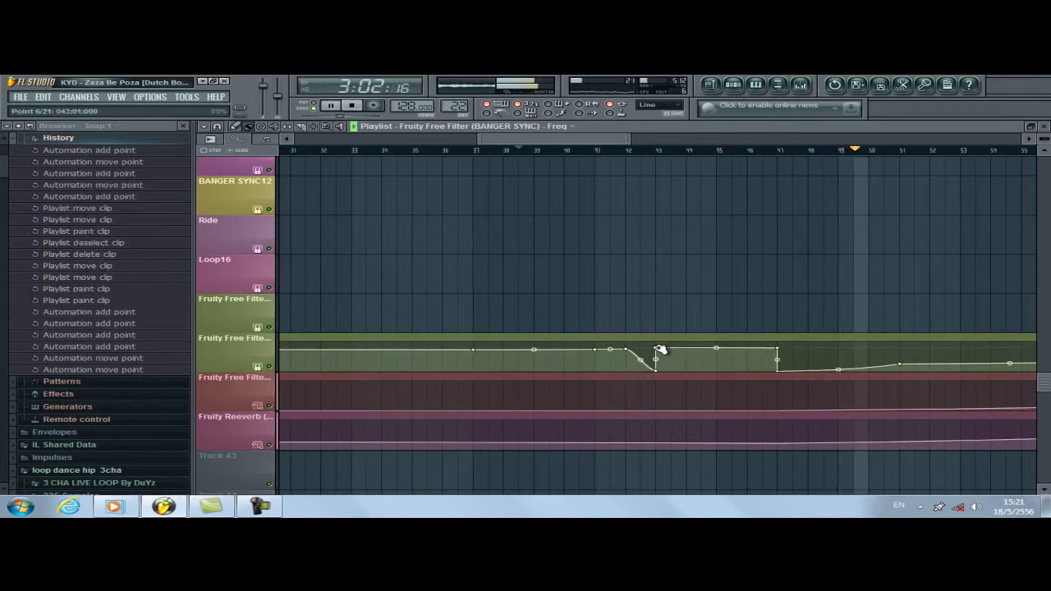
click(580, 150)
Fine-tune the envelope points at bars 42 and 43, raise the dip's lowest point slightly, and replay from bar 42.
drag(632, 349, 630, 349)
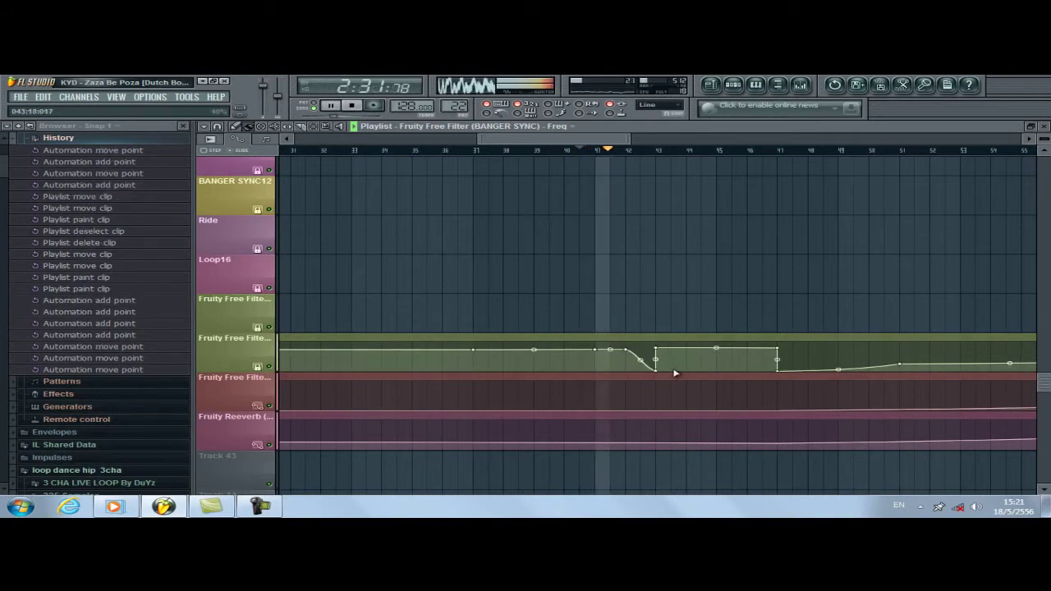
drag(662, 352, 661, 351)
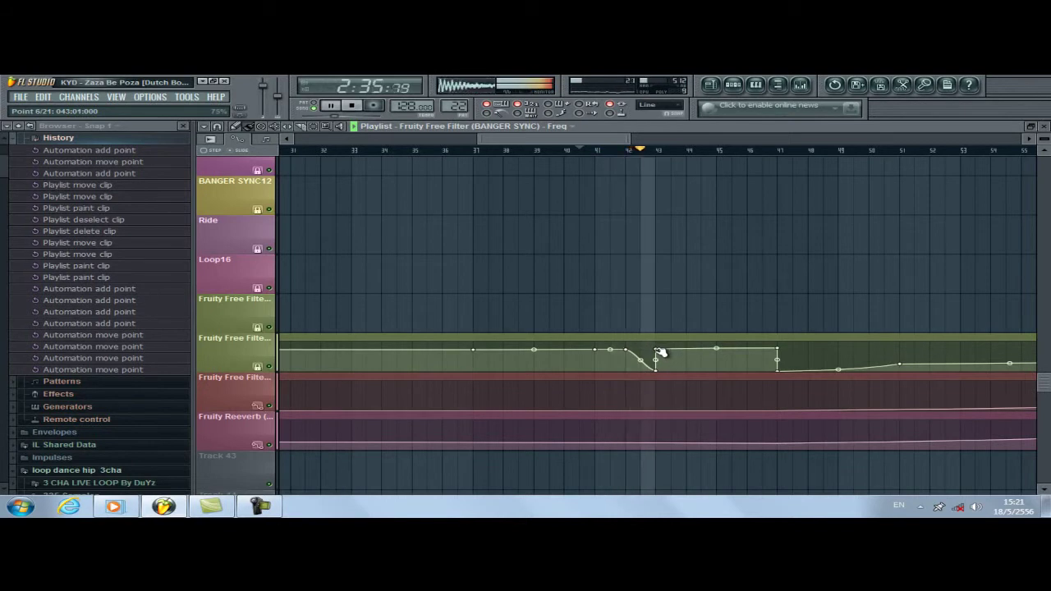
drag(659, 369, 659, 362)
click(626, 152)
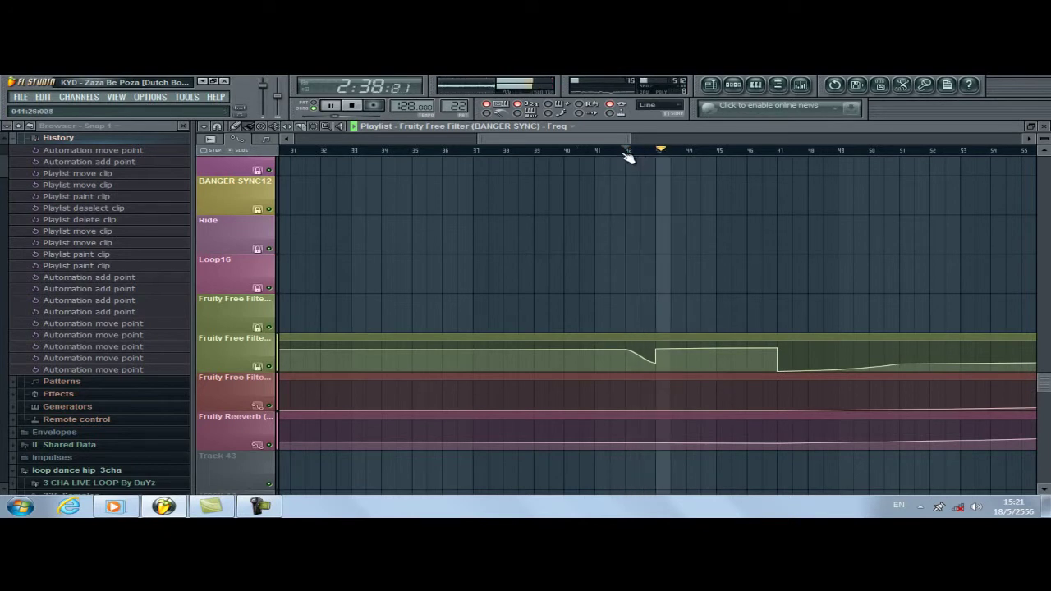
Paint Loop clips over bars 47 to 51, leaving bar 50 empty on that track and placing a Loop5 clip there.
scroll(906, 200, up, 10)
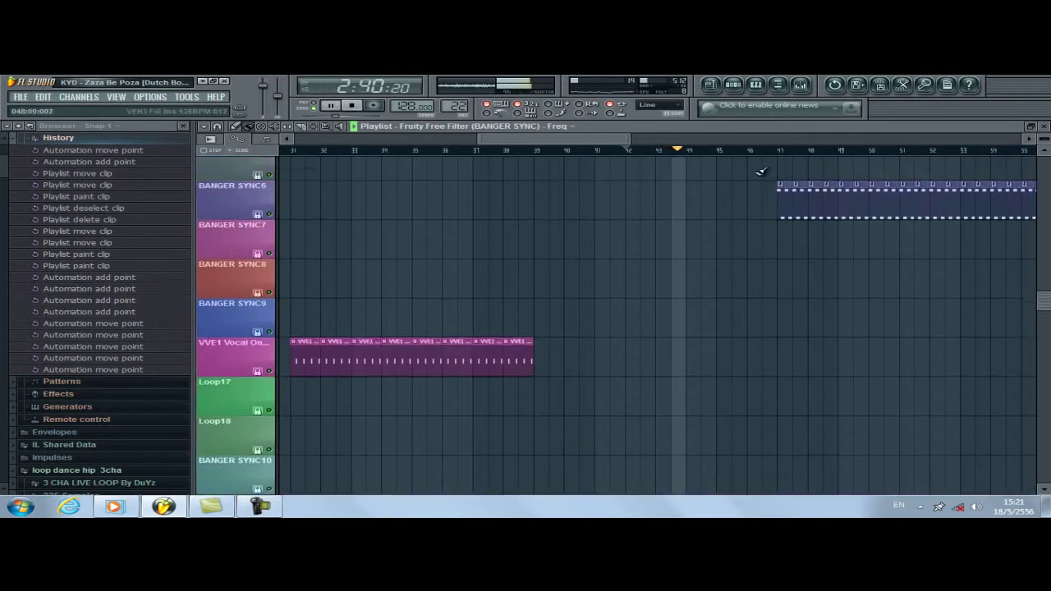
scroll(786, 271, up, 1)
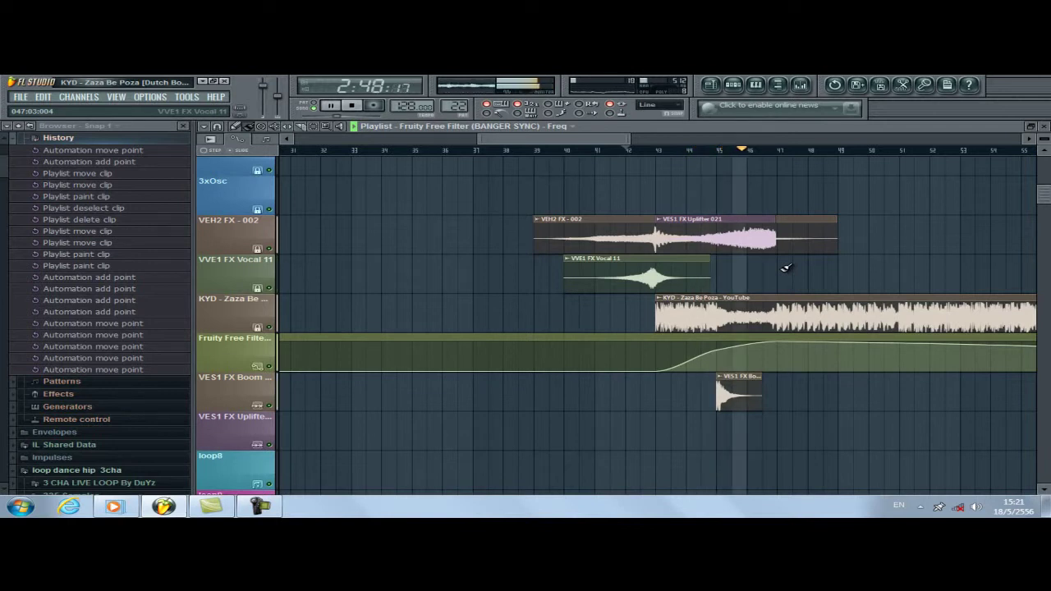
drag(544, 143, 610, 152)
scroll(450, 204, up, 5)
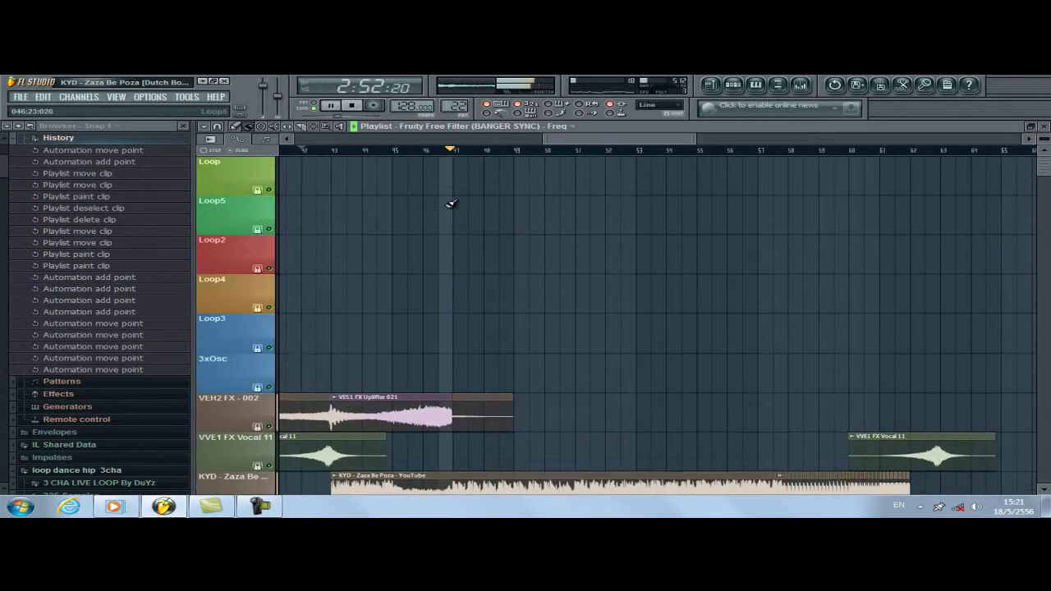
scroll(451, 201, down, 2)
scroll(456, 193, up, 2)
drag(461, 176, 585, 182)
right_click(561, 182)
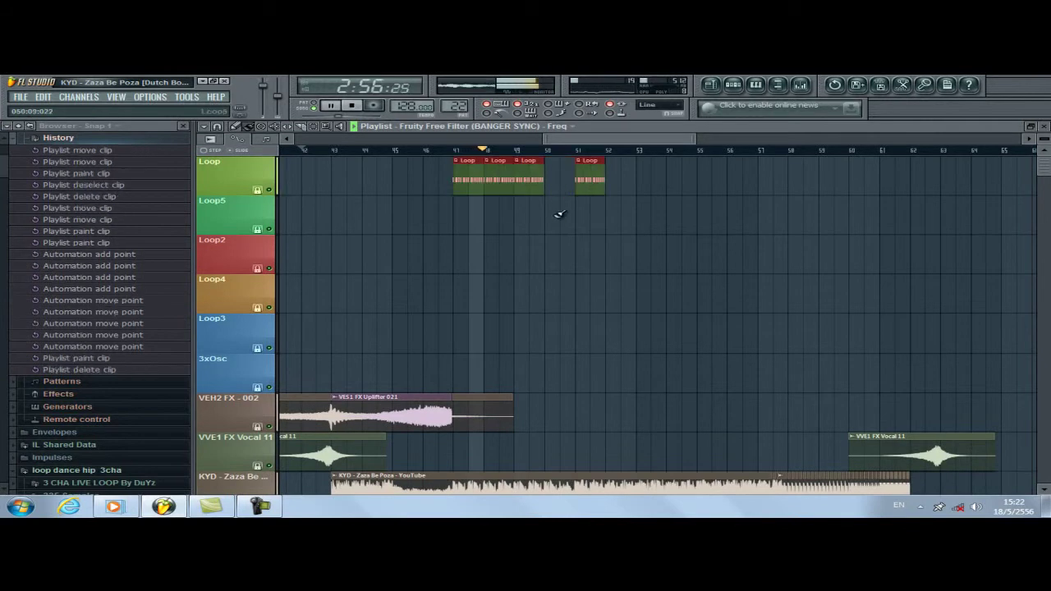
click(560, 210)
Add a raised point at bar 57 of the KYD track's Fruity Free Filter frequency envelope and delete the point at bar 58.
scroll(460, 333, down, 5)
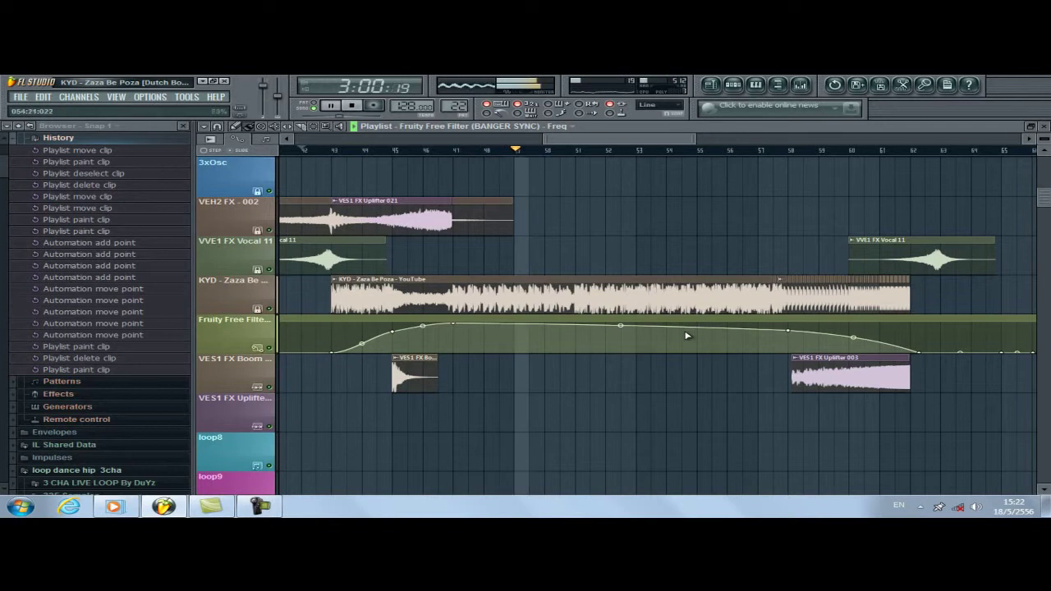
right_click(759, 330)
drag(759, 330, 759, 317)
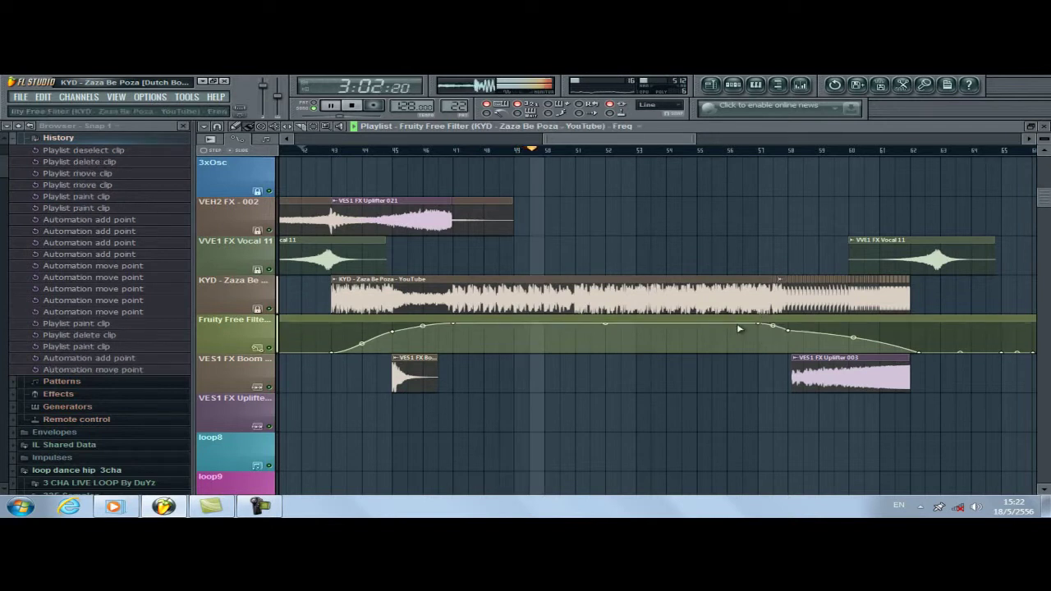
right_click(774, 327)
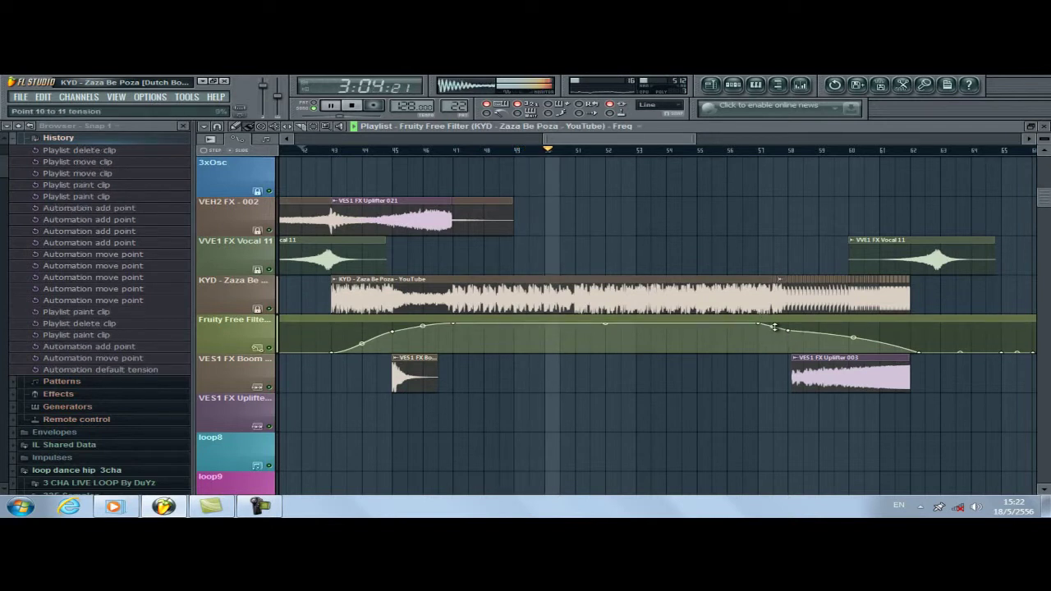
right_click(789, 331)
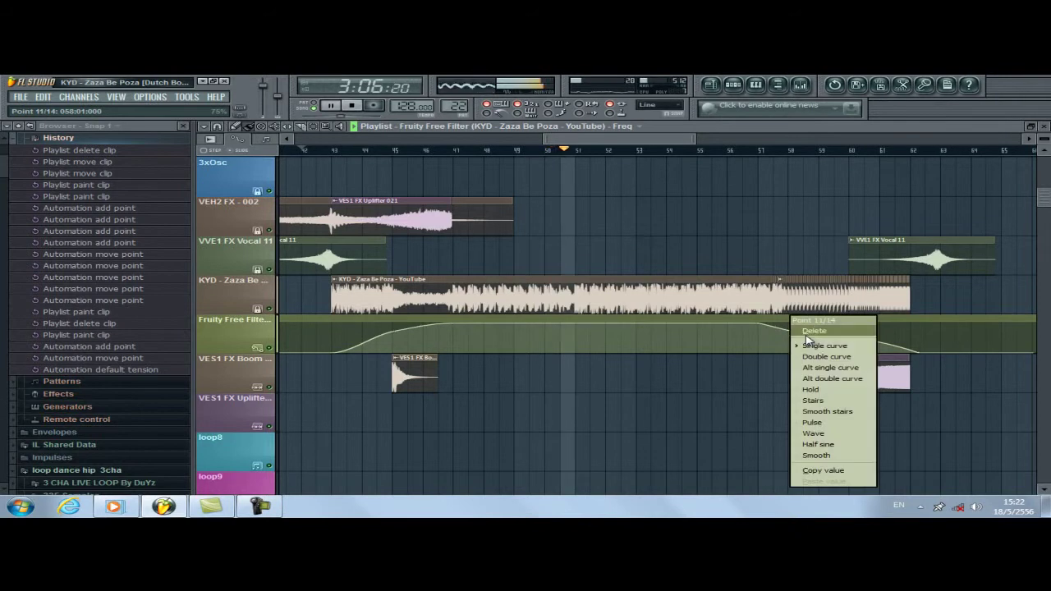
click(801, 323)
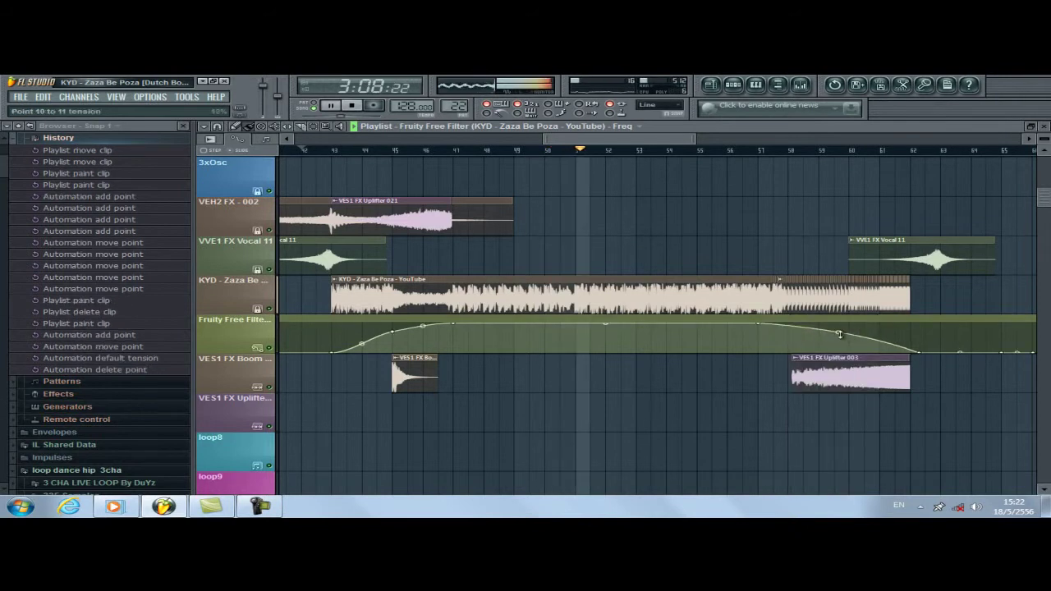
Paint Loop clips over bars 52, 53, 55 and 56, and place Loop5 clips at bars 54 and 57.
scroll(567, 304, up, 5)
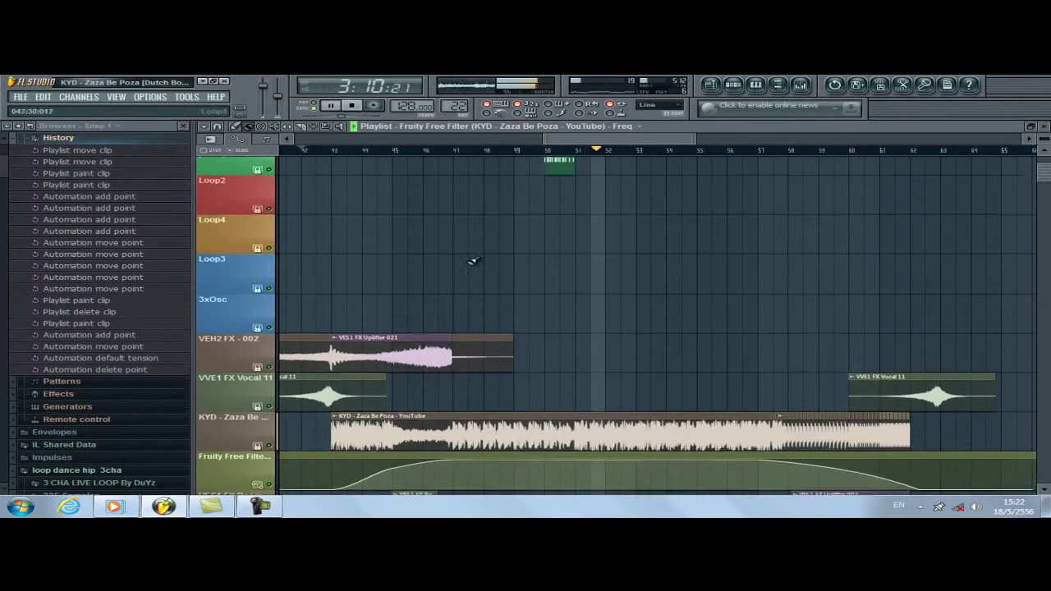
drag(614, 182, 745, 186)
click(672, 214)
click(761, 214)
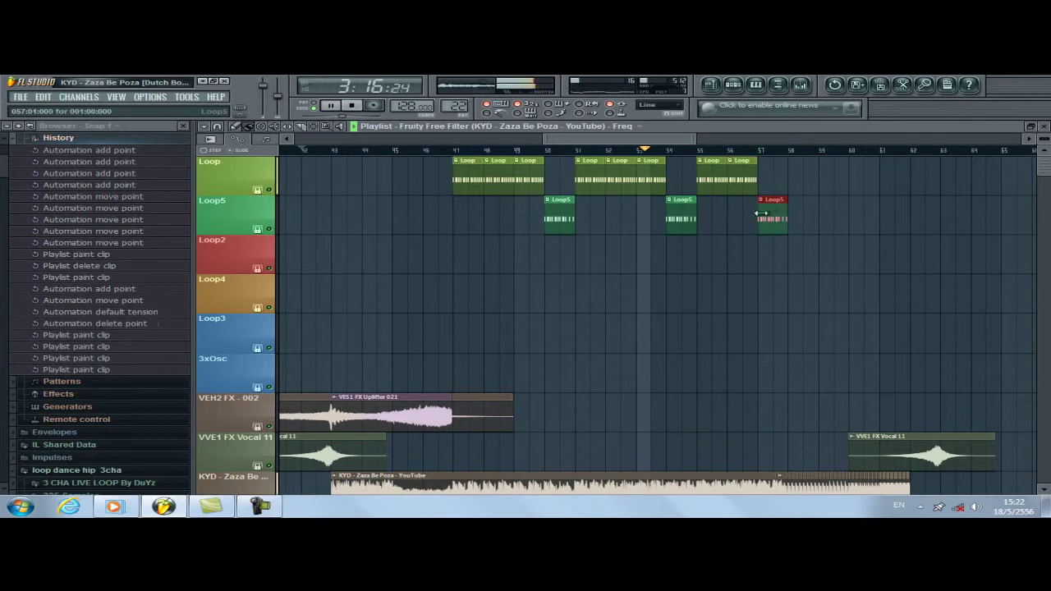
scroll(764, 164, down, 6)
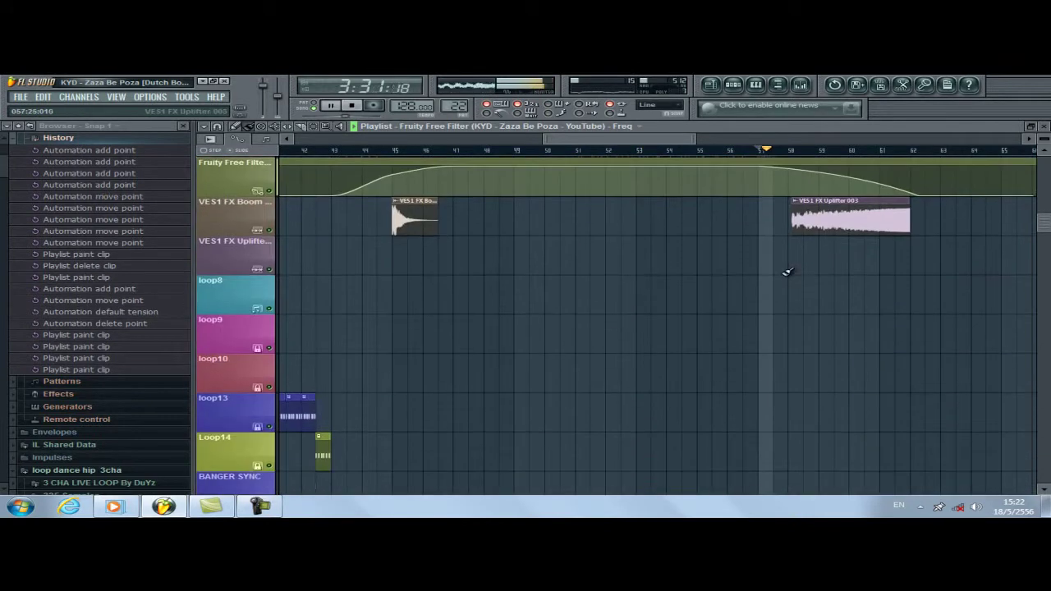
drag(670, 140, 694, 154)
click(713, 289)
right_click(754, 279)
click(708, 280)
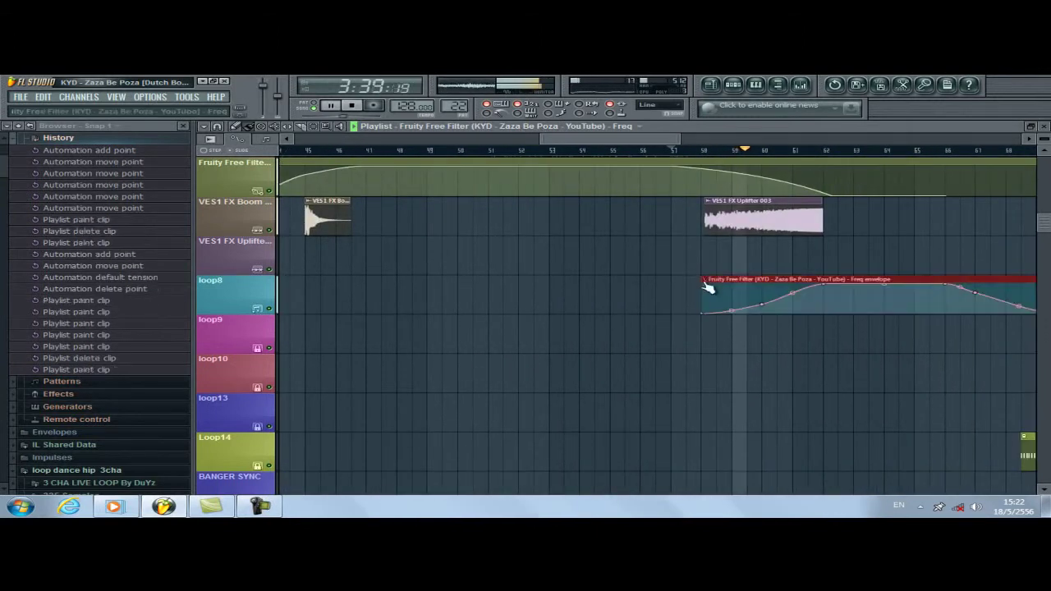
right_click(714, 281)
Go back to the existing loop8 clips around bar 23 and lock the loop8 track to its content.
drag(657, 136, 514, 144)
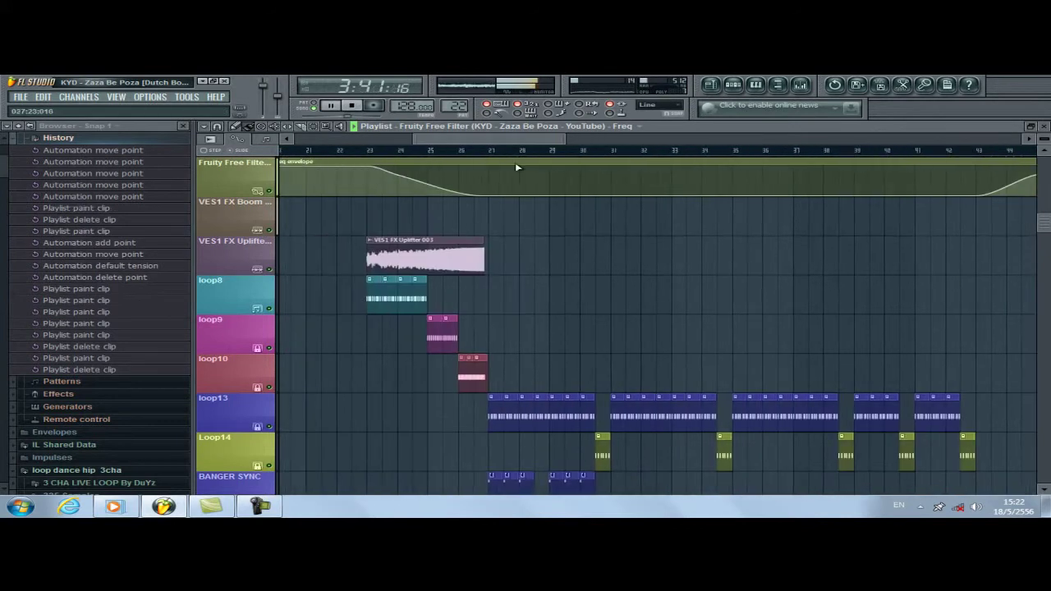
click(402, 290)
right_click(247, 304)
mouse_move(271, 293)
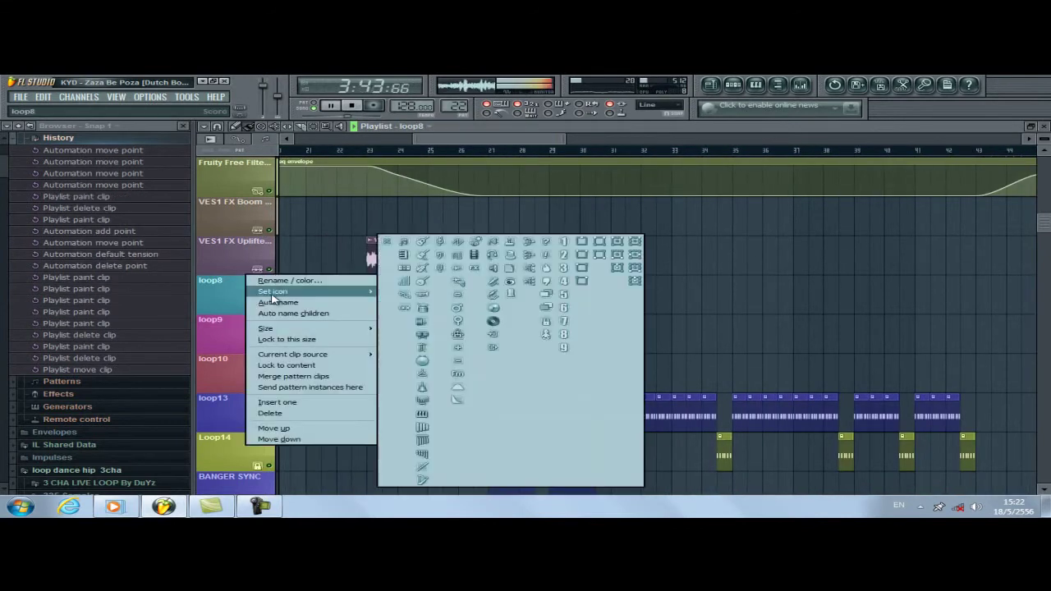
click(387, 242)
right_click(259, 296)
click(292, 366)
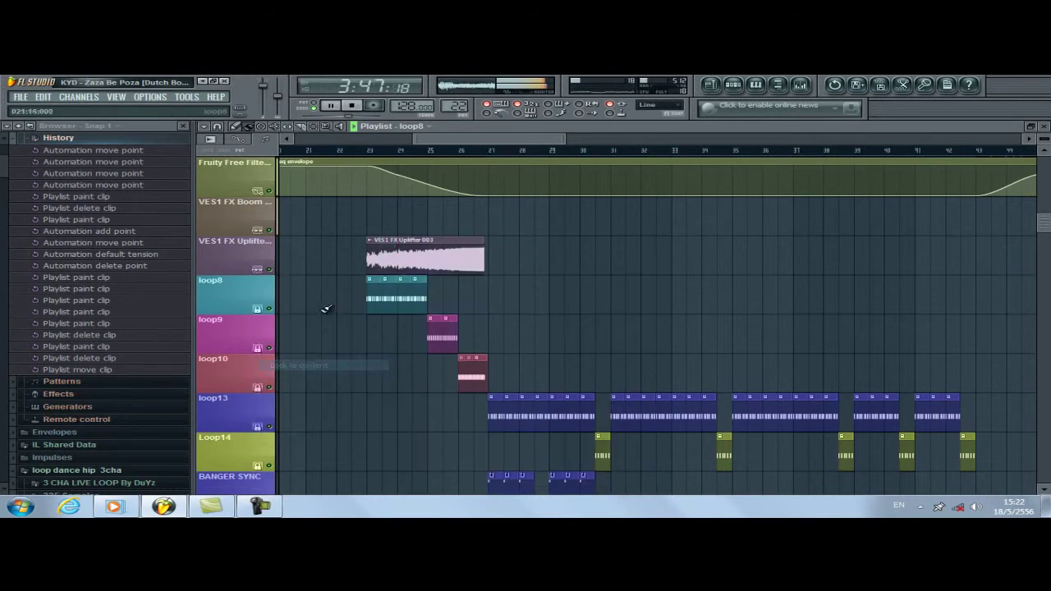
Pick up the loop8 pattern from its clip at bar 23 and replay from bar 58.
click(374, 292)
mouse_move(496, 140)
mouse_down()
mouse_move(586, 145)
mouse_move(523, 148)
mouse_move(535, 151)
mouse_up()
click(961, 153)
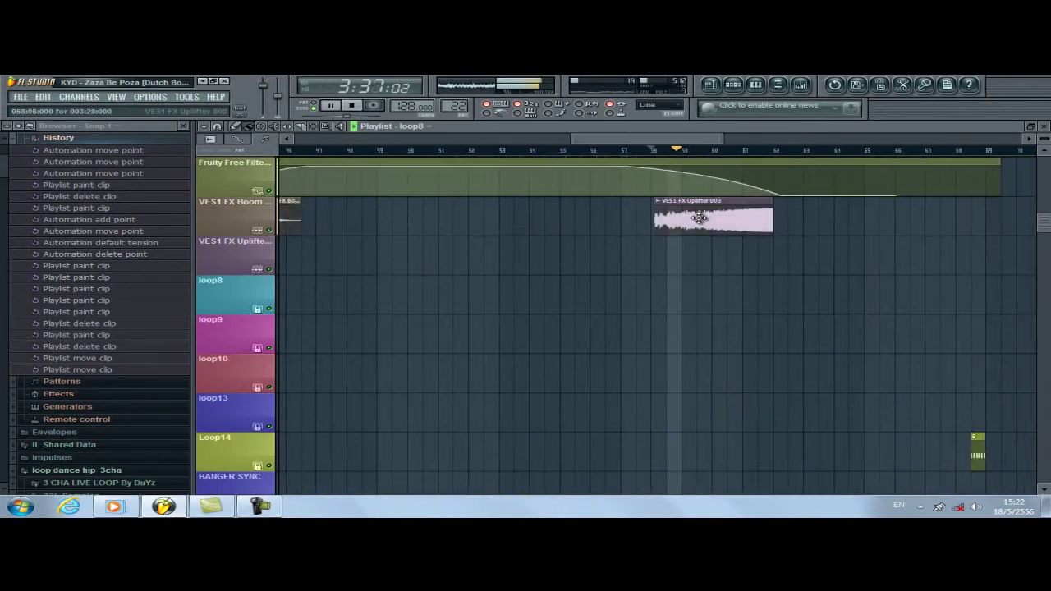
scroll(699, 220, up, 4)
scroll(699, 220, down, 3)
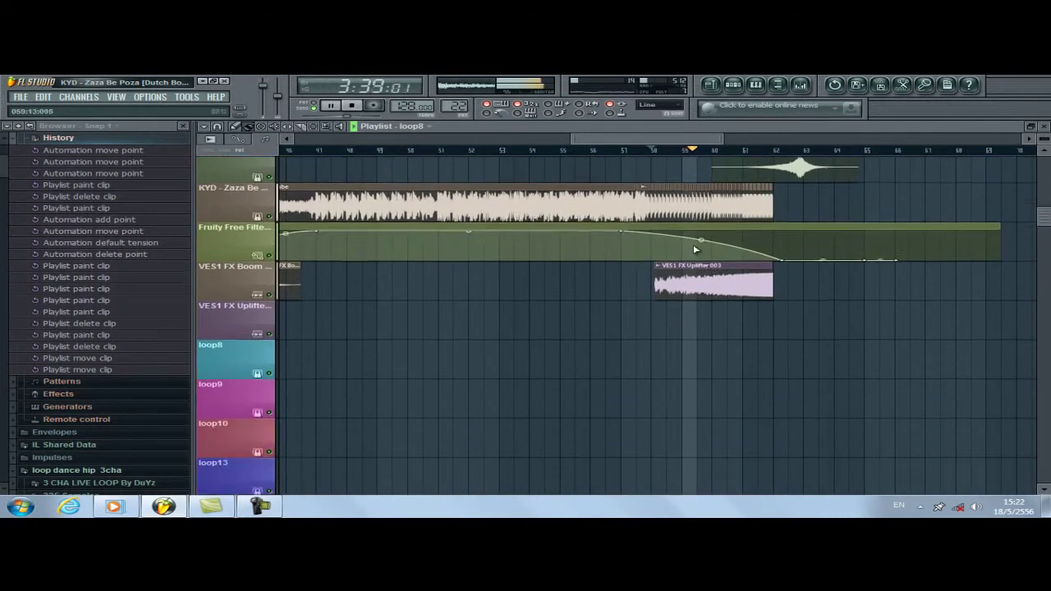
click(659, 301)
drag(775, 294, 744, 295)
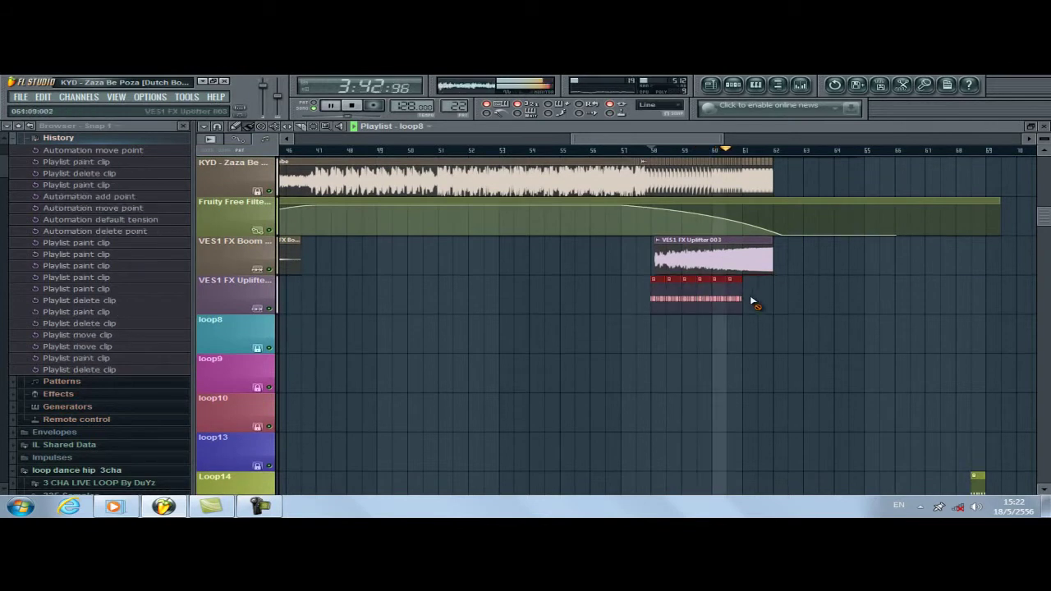
click(748, 335)
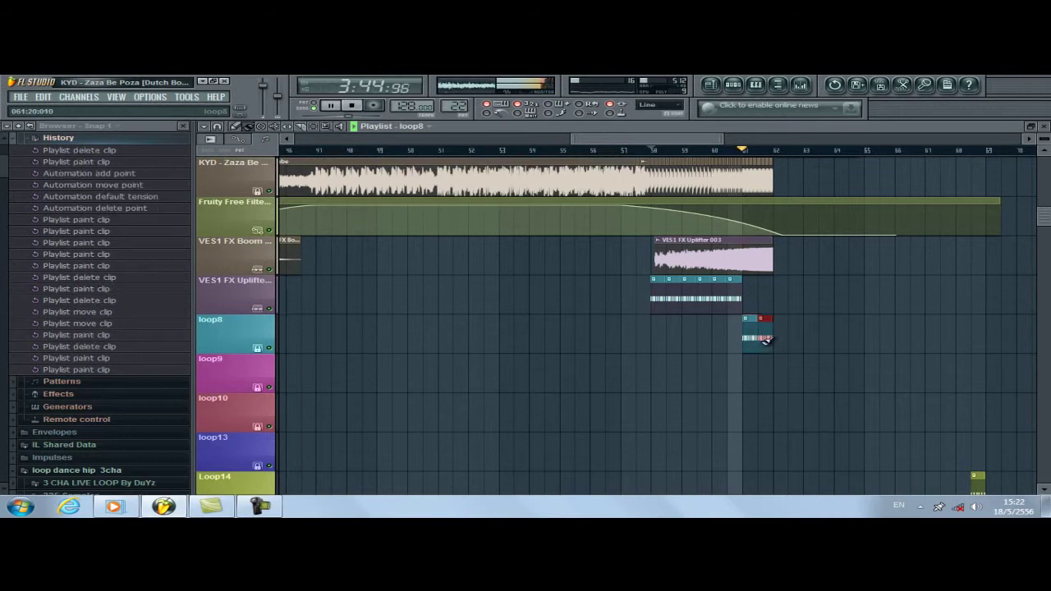
click(765, 341)
click(764, 360)
right_click(768, 333)
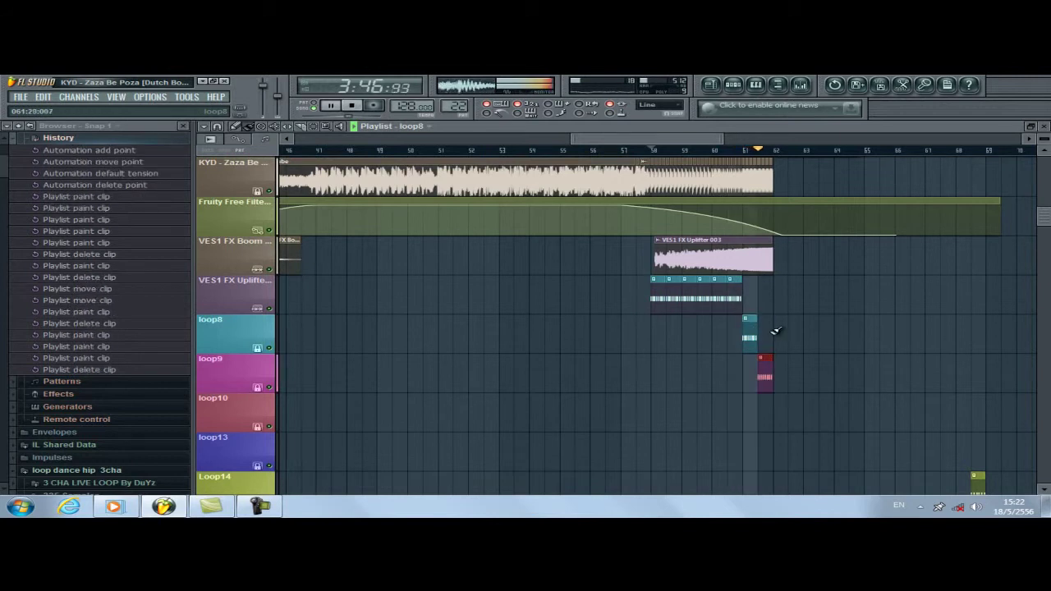
right_click(765, 372)
drag(689, 140, 713, 156)
right_click(631, 332)
right_click(558, 301)
Paint loop8 clips over bars 58 and 59 of the loop8 track, removing the excess beyond bar 59, and replay from bar 58.
click(538, 337)
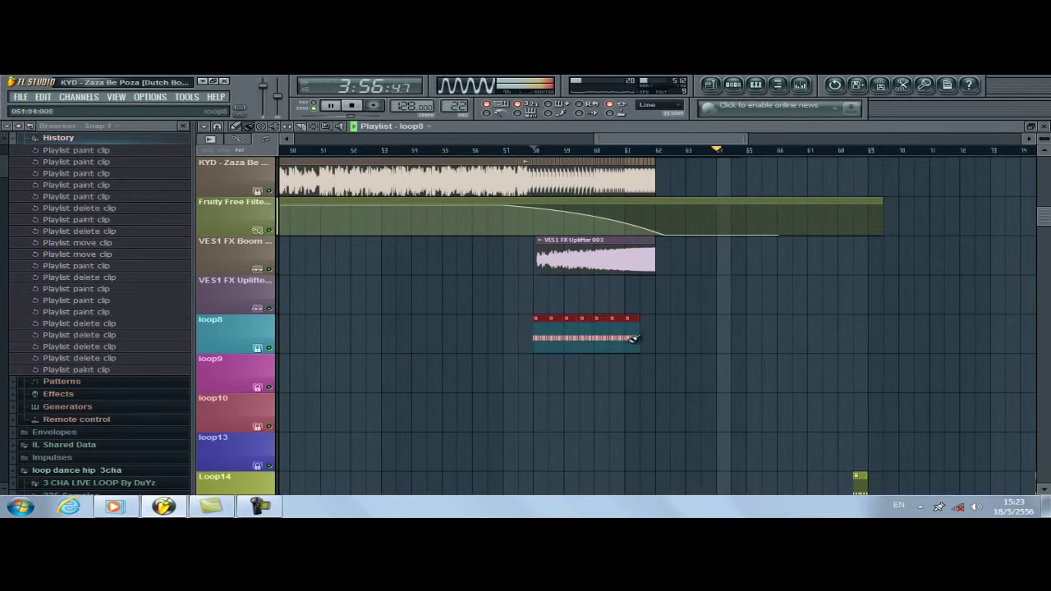
click(540, 152)
scroll(541, 152, up, 1)
scroll(547, 155, up, 1)
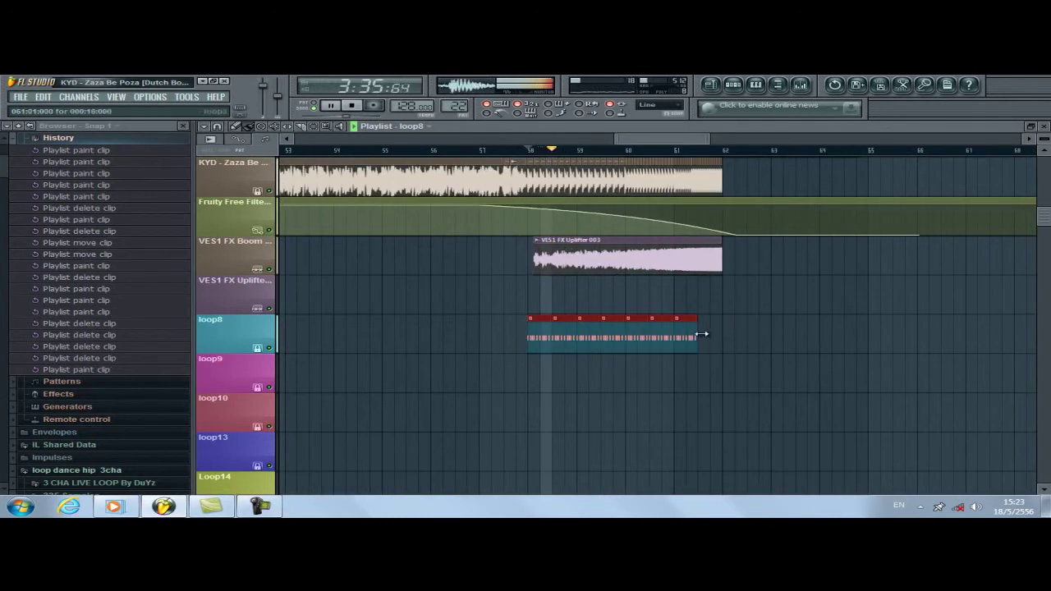
mouse_move(672, 138)
mouse_down()
mouse_move(464, 134)
mouse_move(655, 138)
mouse_up()
right_click(757, 351)
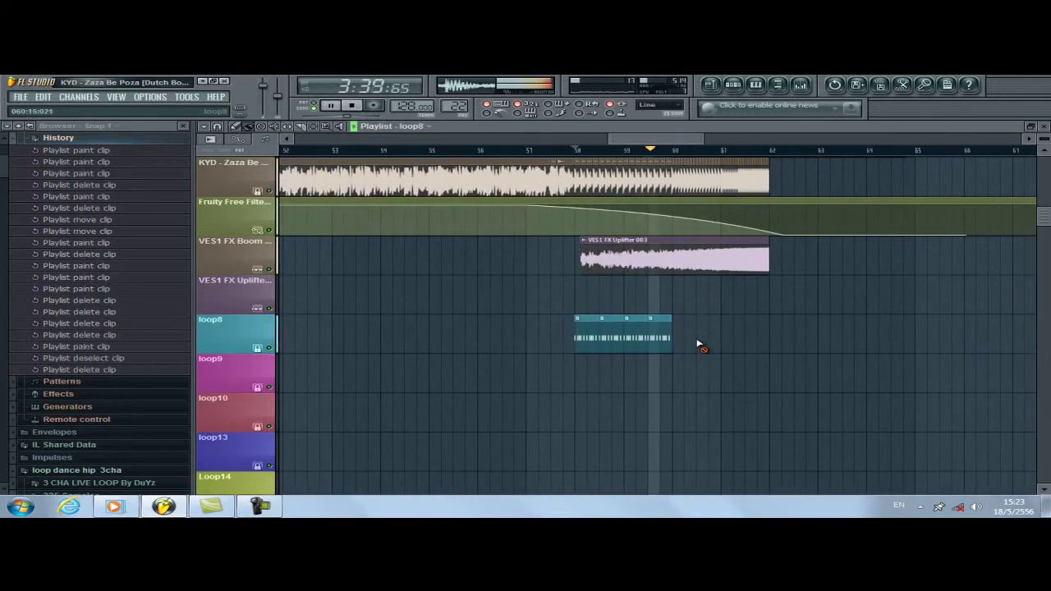
Paint loop9 clips over bar 60 and loop10 clips over bar 61 on their own tracks.
click(684, 366)
click(728, 403)
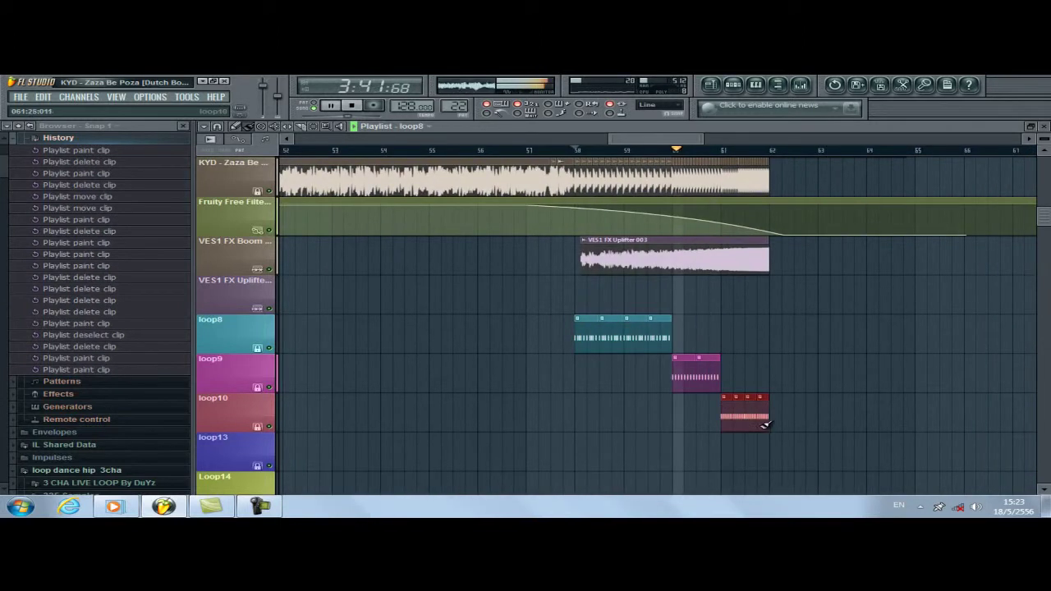
right_click(802, 404)
Examine the whole arrangement across all tracks from bar 1 to about bar 101.
scroll(786, 272, up, 1)
scroll(784, 271, up, 2)
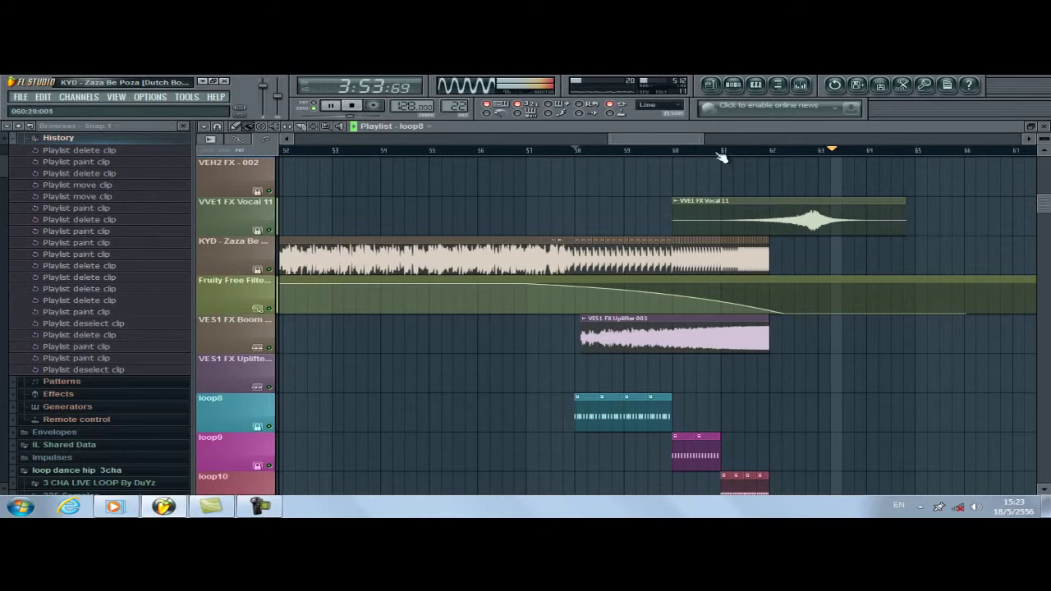
drag(702, 140, 928, 147)
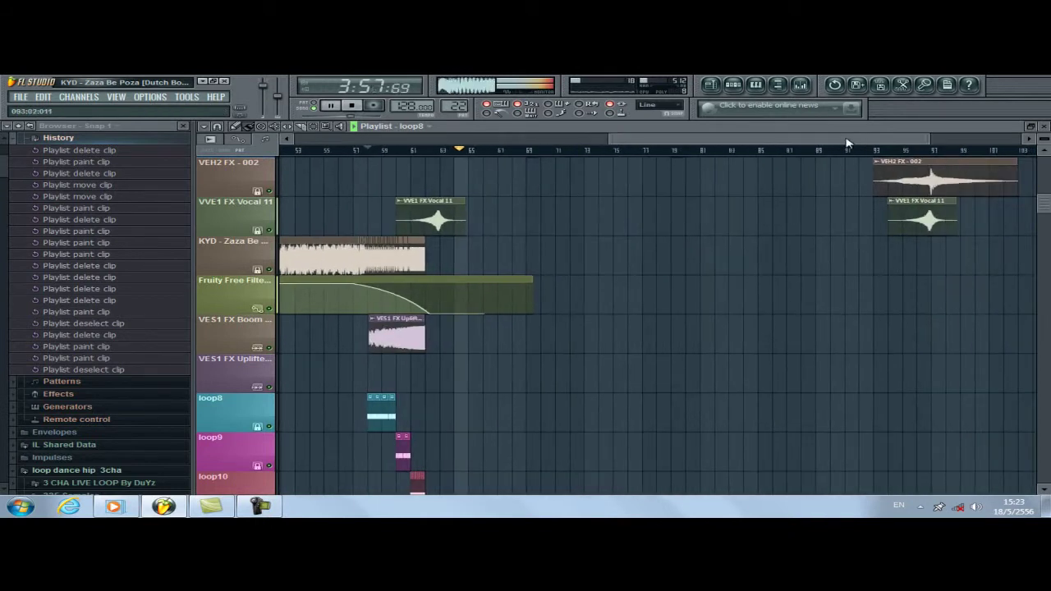
drag(855, 142, 436, 146)
drag(614, 142, 920, 149)
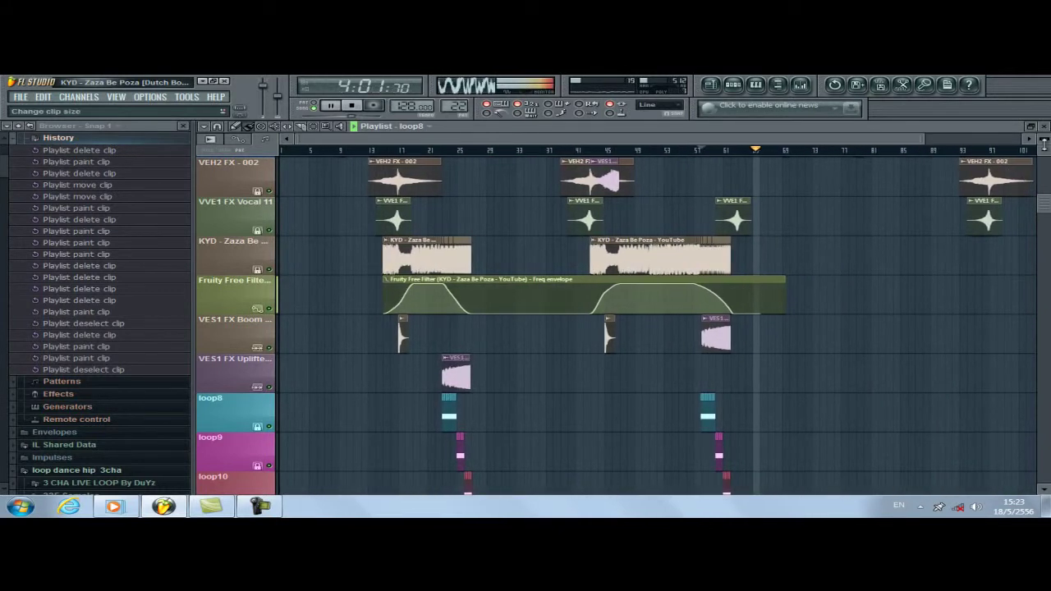
drag(1044, 143, 45, 207)
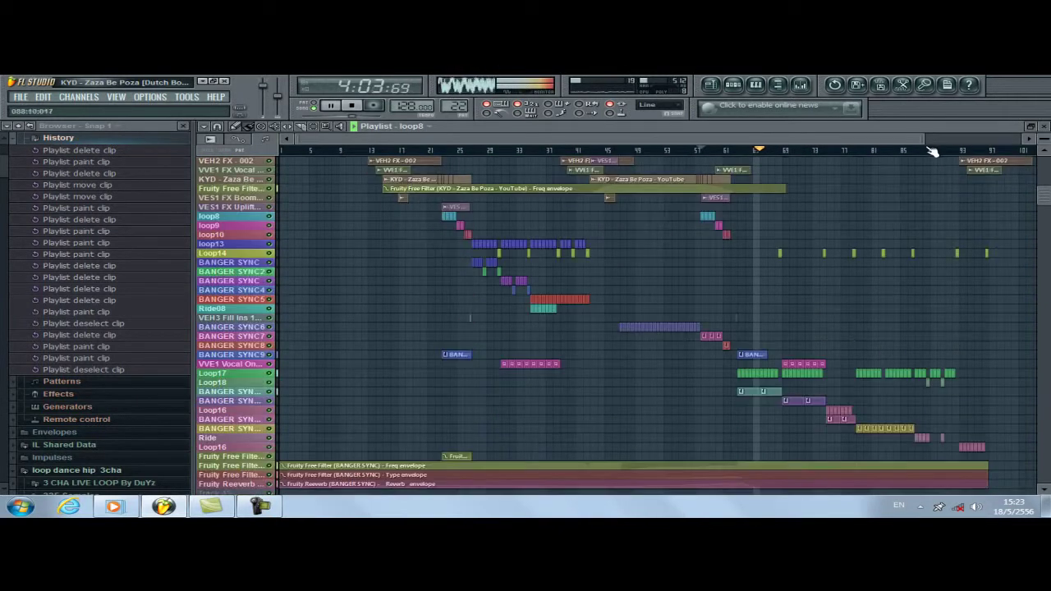
scroll(934, 152, up, 1)
scroll(865, 215, up, 1)
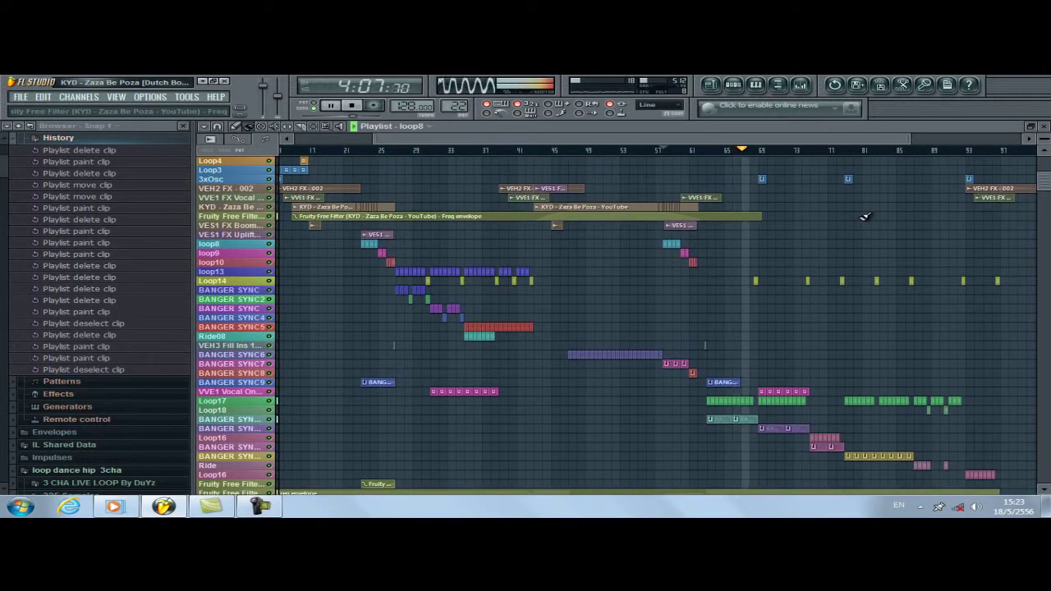
scroll(832, 326, up, 1)
scroll(828, 343, down, 1)
scroll(828, 344, up, 1)
drag(457, 139, 369, 138)
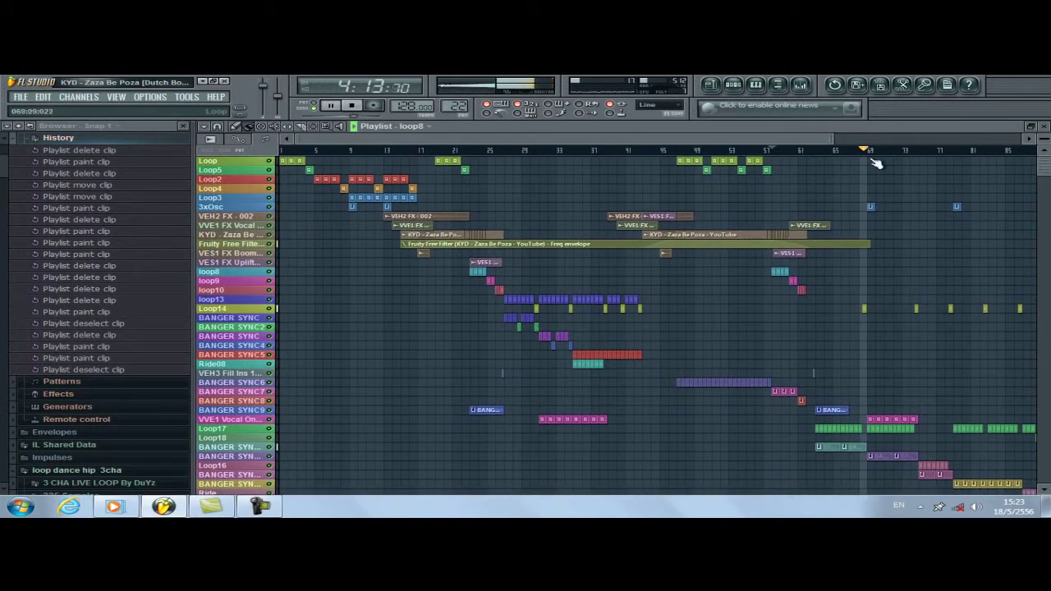
drag(831, 138, 931, 150)
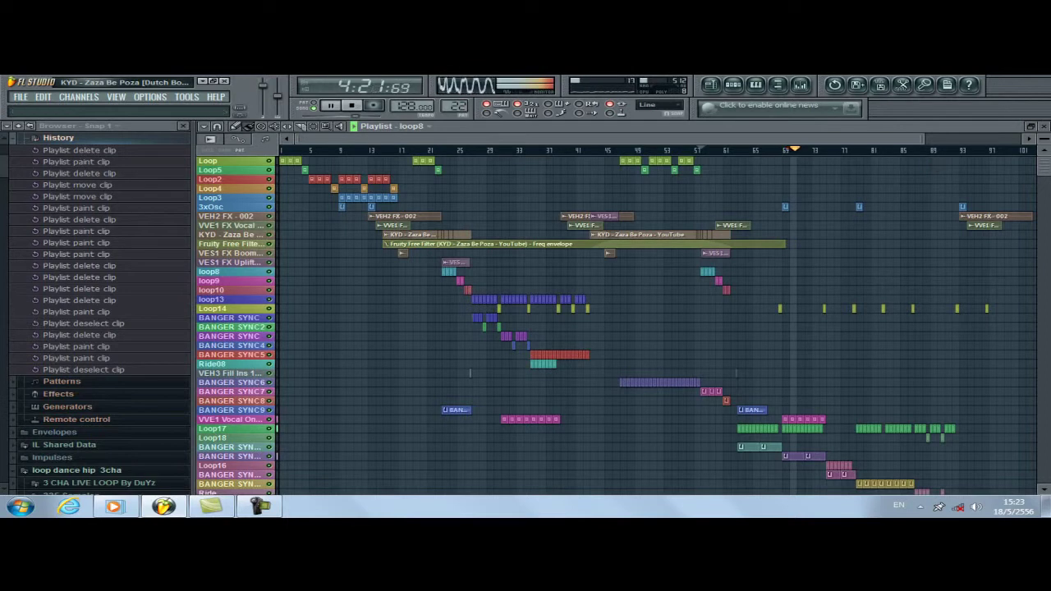
Compare the first drop's clips with the BANGER SYNC, Loop16 and Loop17 clips in the second half, from about bar 63 to 97.
scroll(525, 323, up, 3)
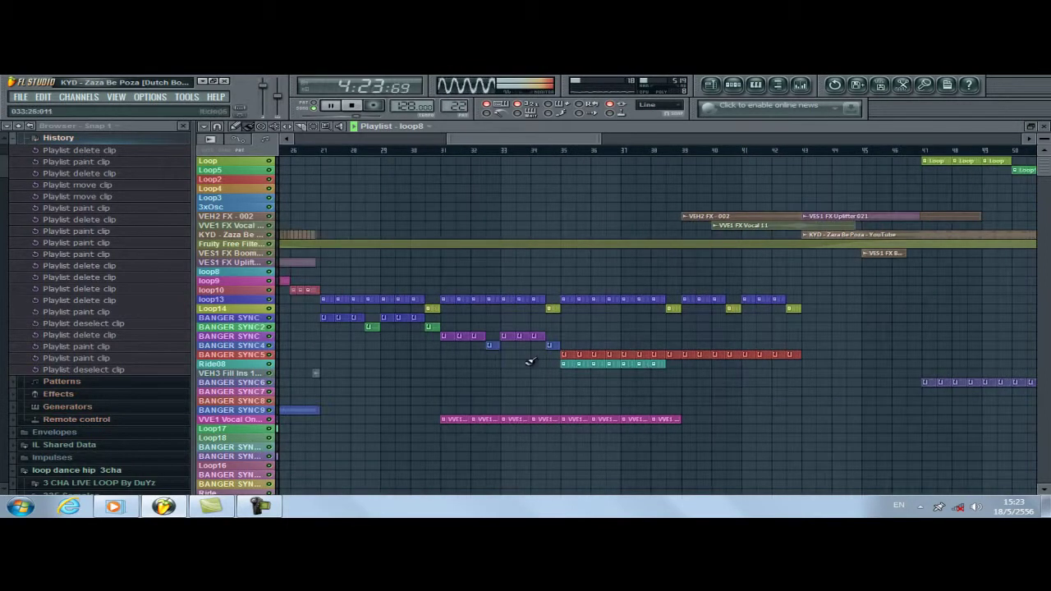
scroll(484, 351, down, 4)
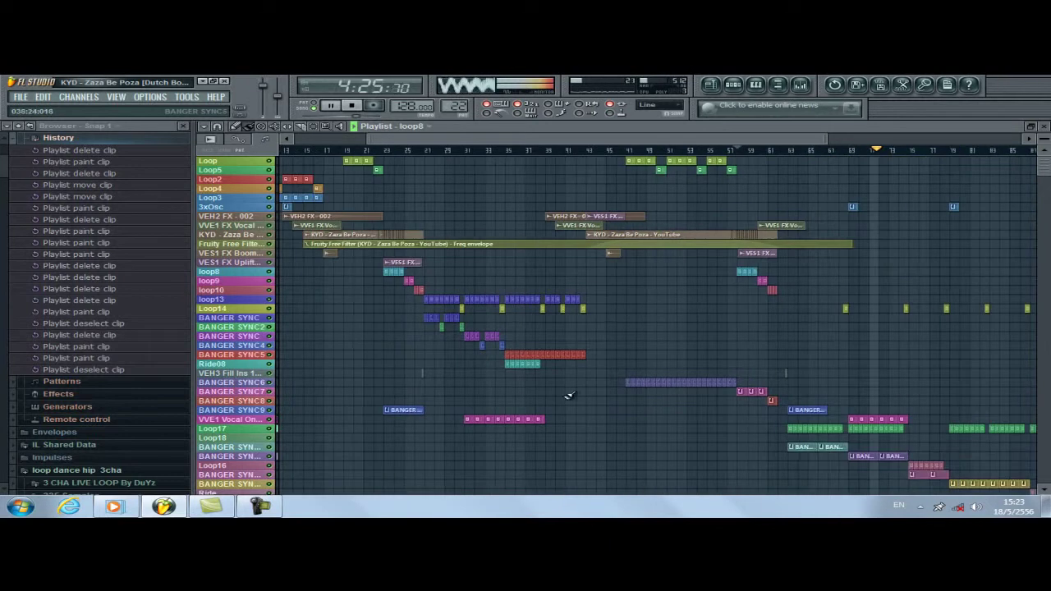
scroll(715, 422, down, 3)
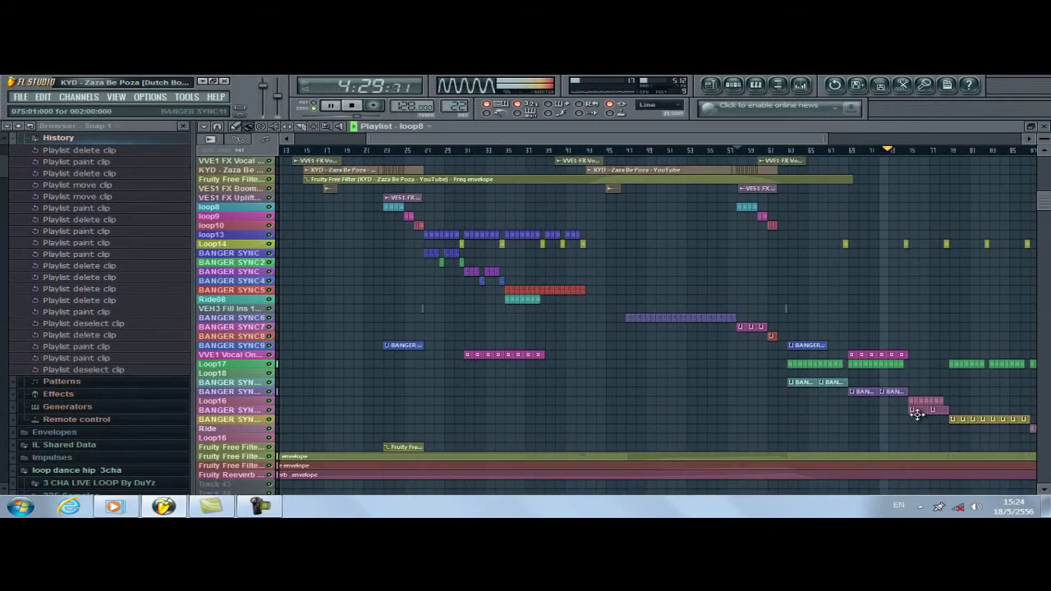
scroll(913, 412, up, 2)
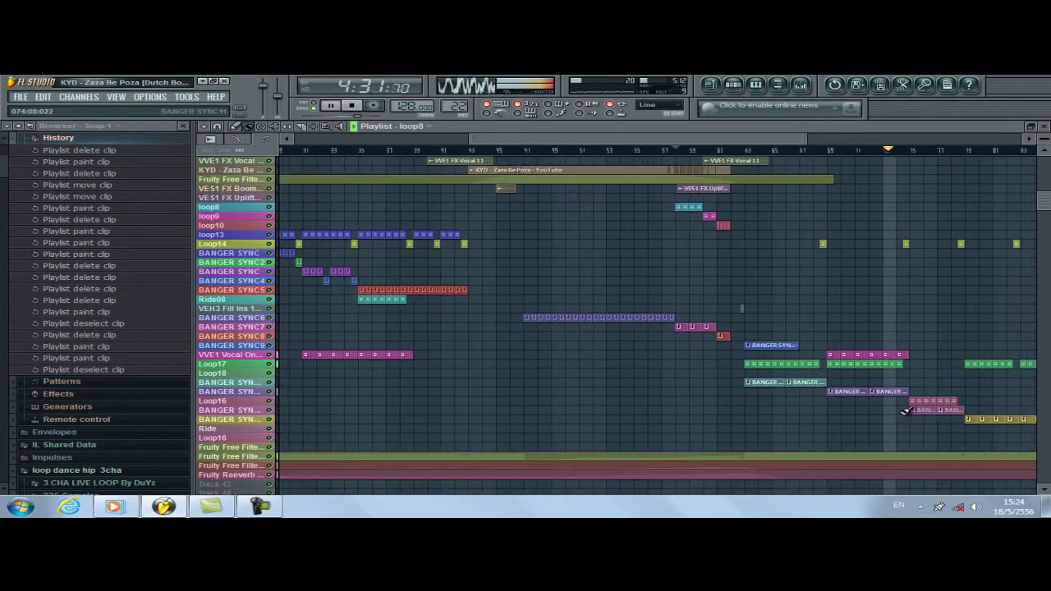
scroll(903, 411, right, 1)
scroll(901, 410, right, 10)
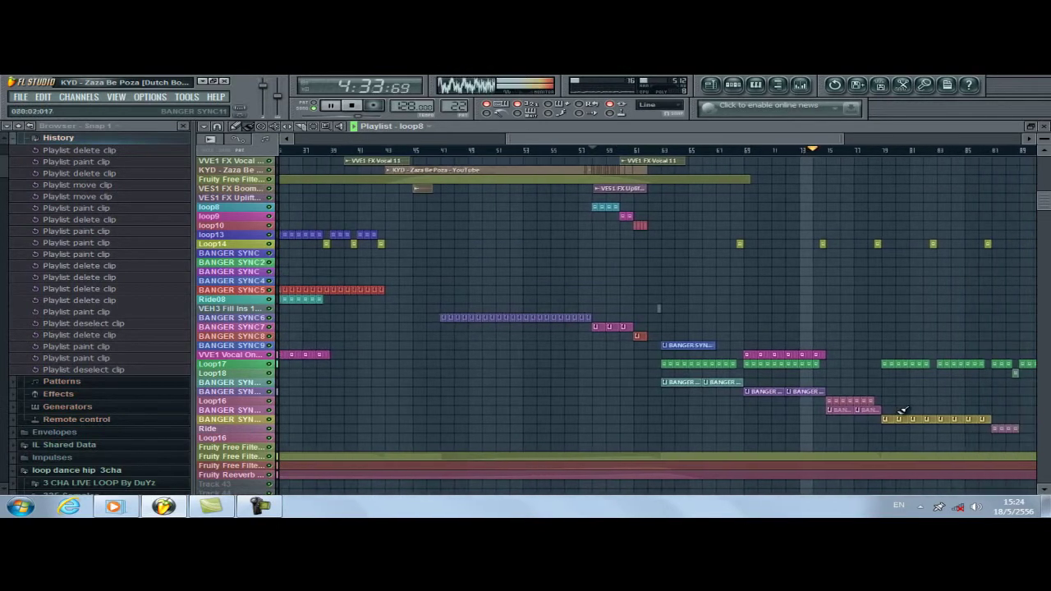
scroll(903, 410, left, 9)
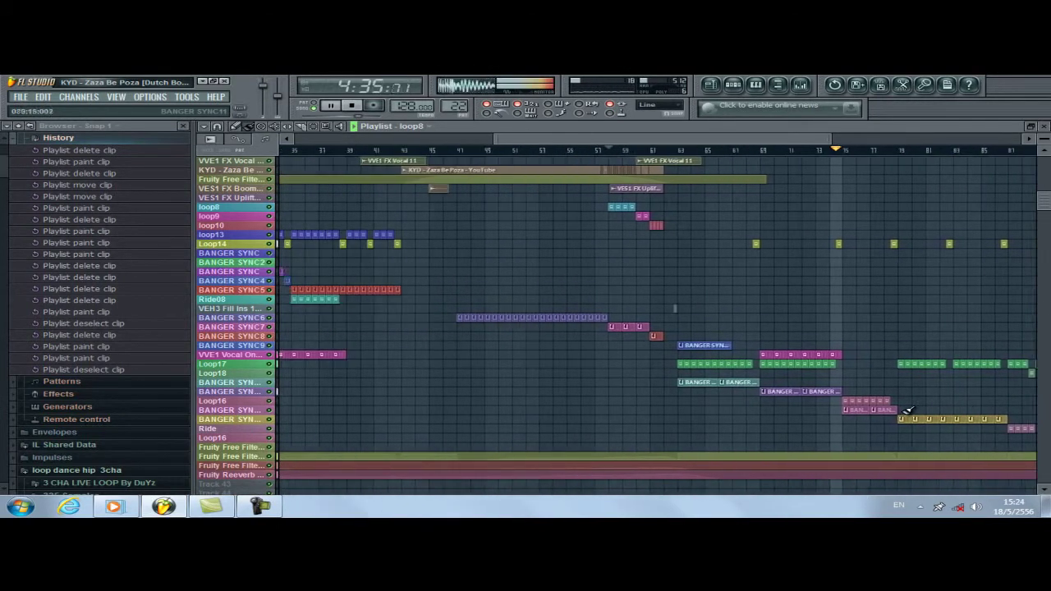
scroll(961, 398, right, 1)
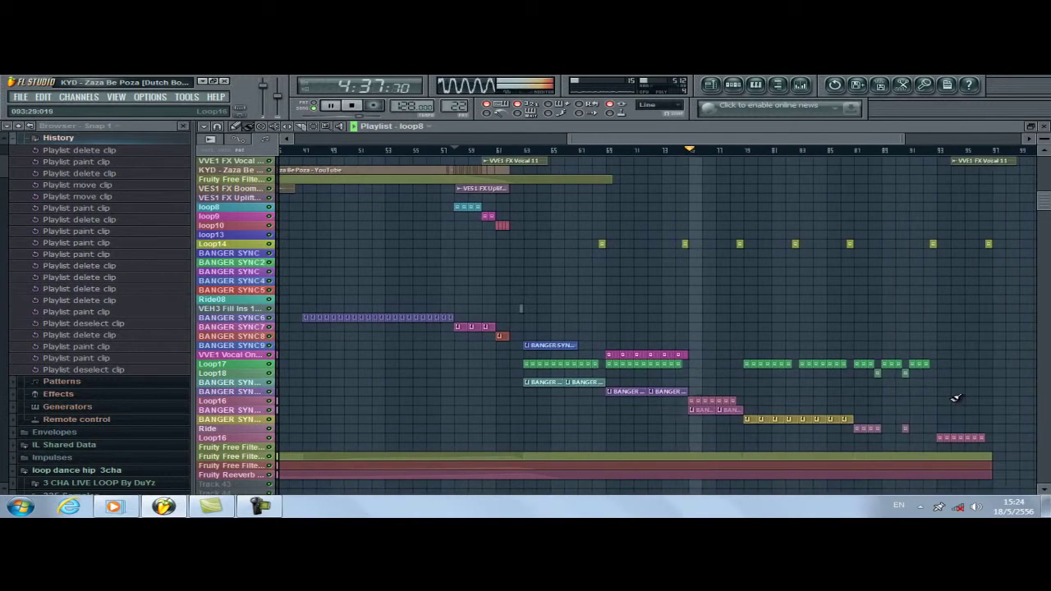
Enlarge the playlist tracks and examine the Loop17, Loop16, BANGER SYNC11 and BANGER SYNC12 clips over bars 69 to 90.
scroll(955, 396, up, 2)
scroll(953, 396, left, 8)
scroll(701, 361, right, 8)
drag(1043, 138, 41, 122)
scroll(976, 181, up, 5)
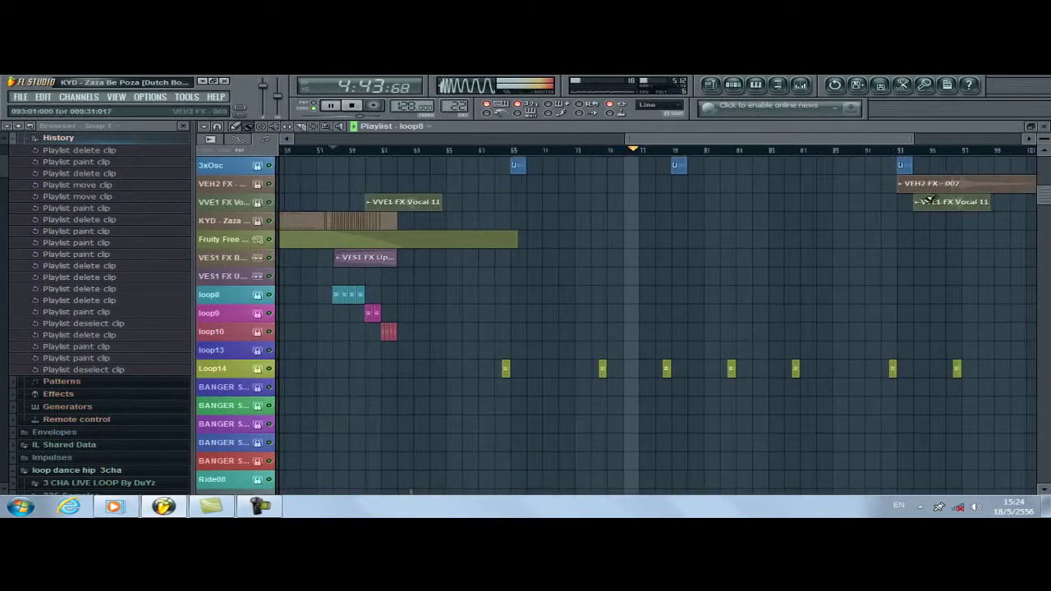
scroll(584, 314, down, 5)
scroll(595, 305, down, 2)
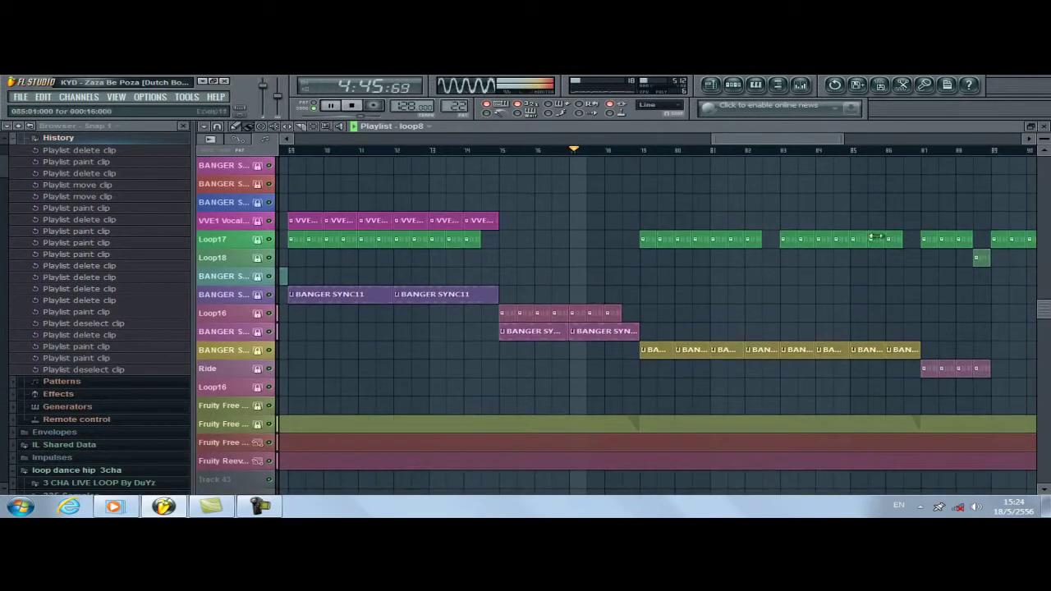
drag(1044, 138, 52, 112)
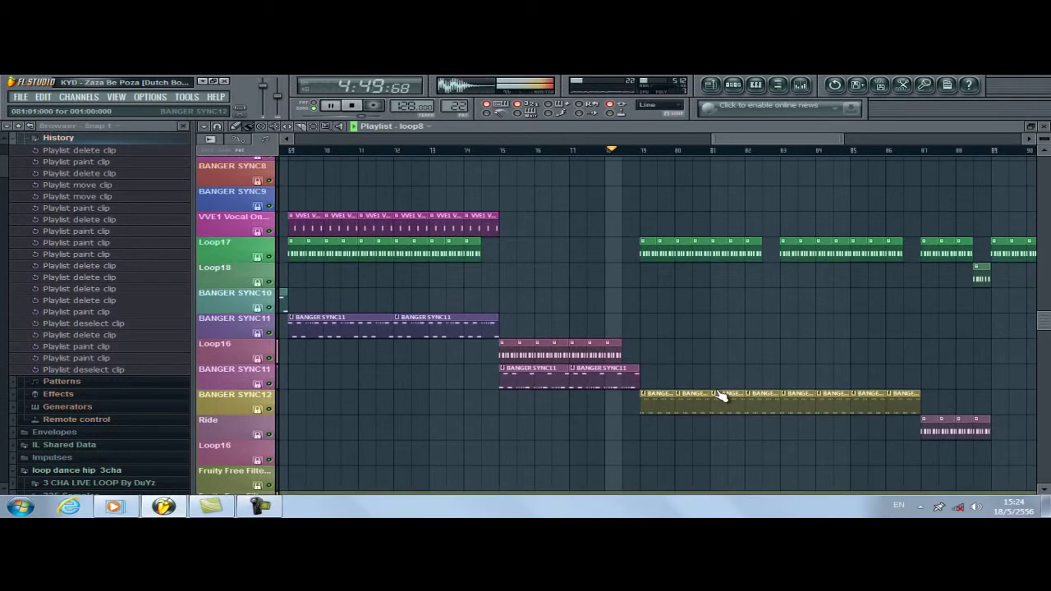
Raise the dip's lowest point at bar 79 in the BANGER SYNC Fruity Free Filter frequency envelope, and replay from about bar 78.5.
scroll(720, 393, down, 3)
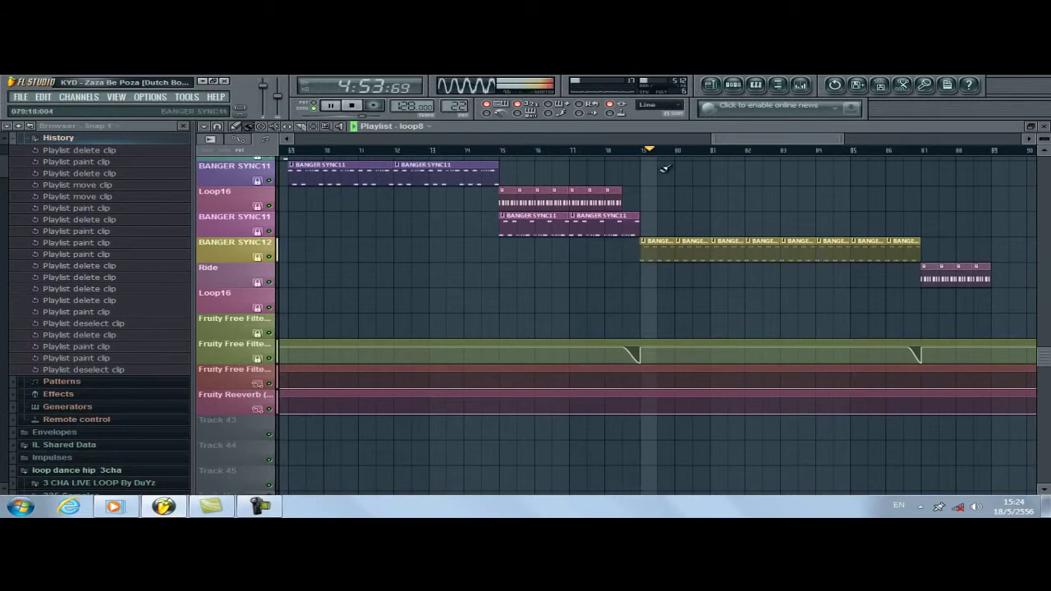
scroll(632, 156, up, 1)
drag(654, 359, 659, 355)
click(624, 152)
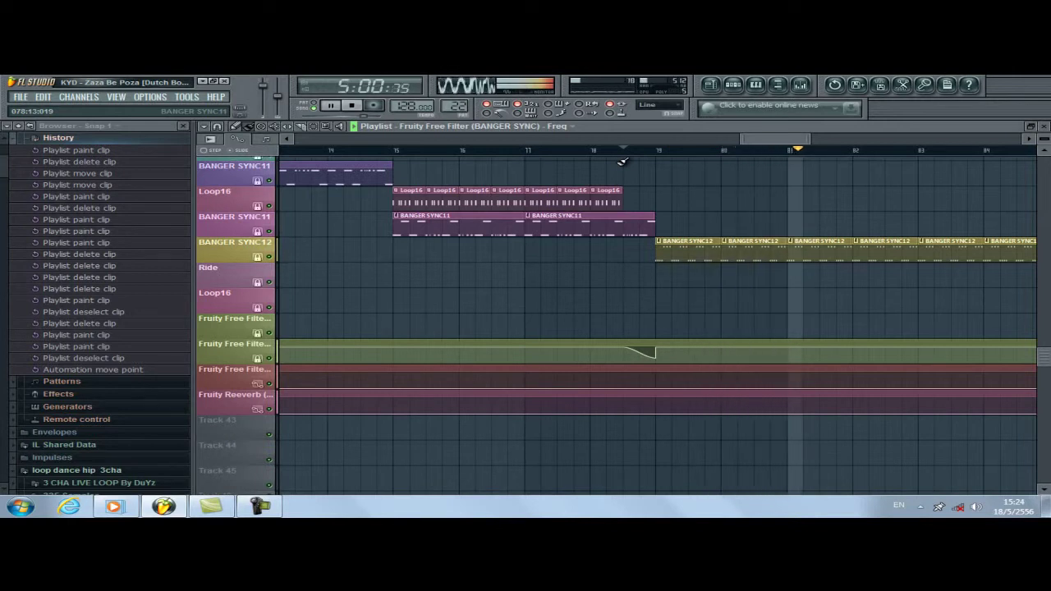
Examine the Loop14, Loop17, Loop18, BANGER SYNC12 and Ride clips from about bar 79 to 93 during playback.
drag(783, 139, 793, 139)
scroll(793, 141, right, 4)
scroll(756, 169, up, 3)
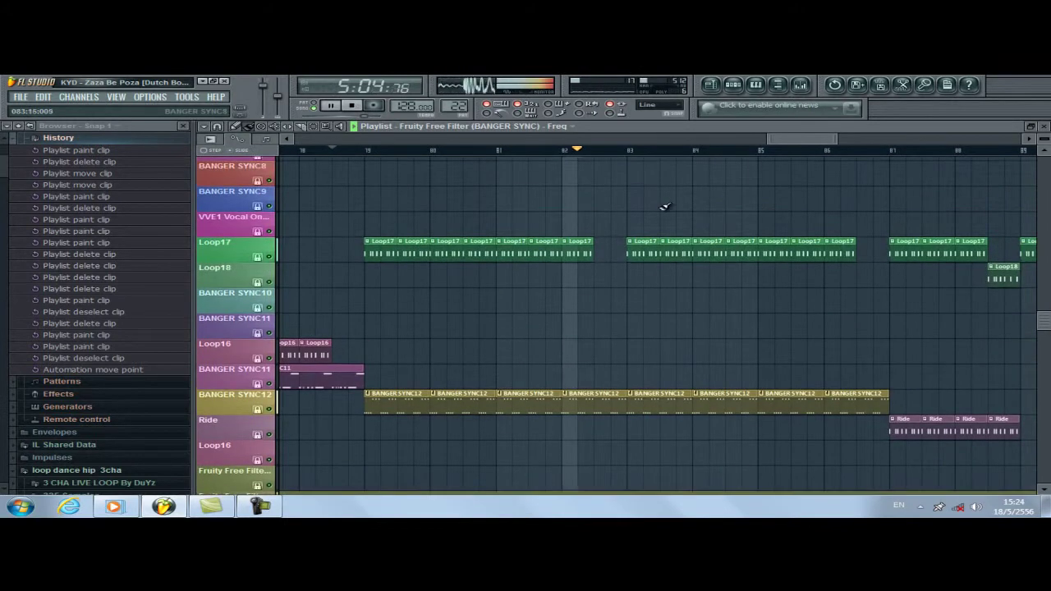
scroll(657, 246, up, 6)
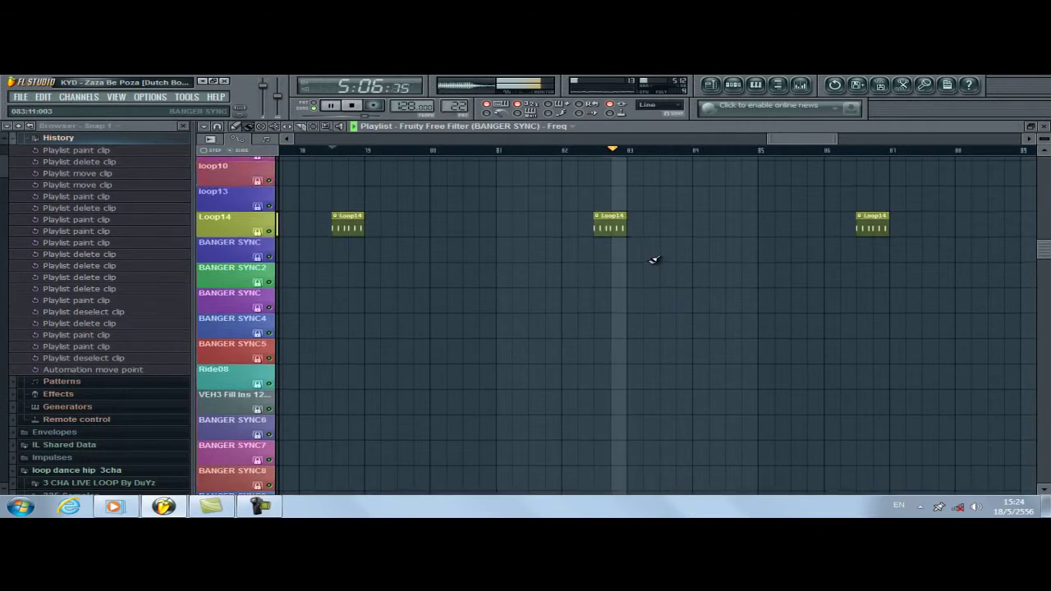
scroll(655, 259, down, 5)
drag(836, 140, 920, 142)
scroll(575, 283, down, 3)
scroll(573, 283, up, 3)
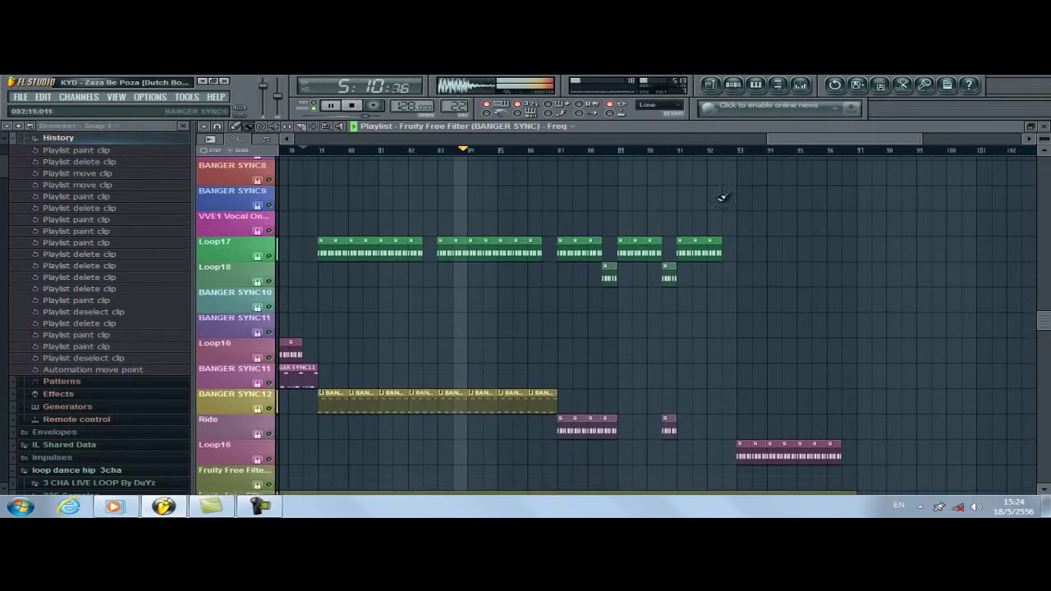
drag(799, 148, 762, 142)
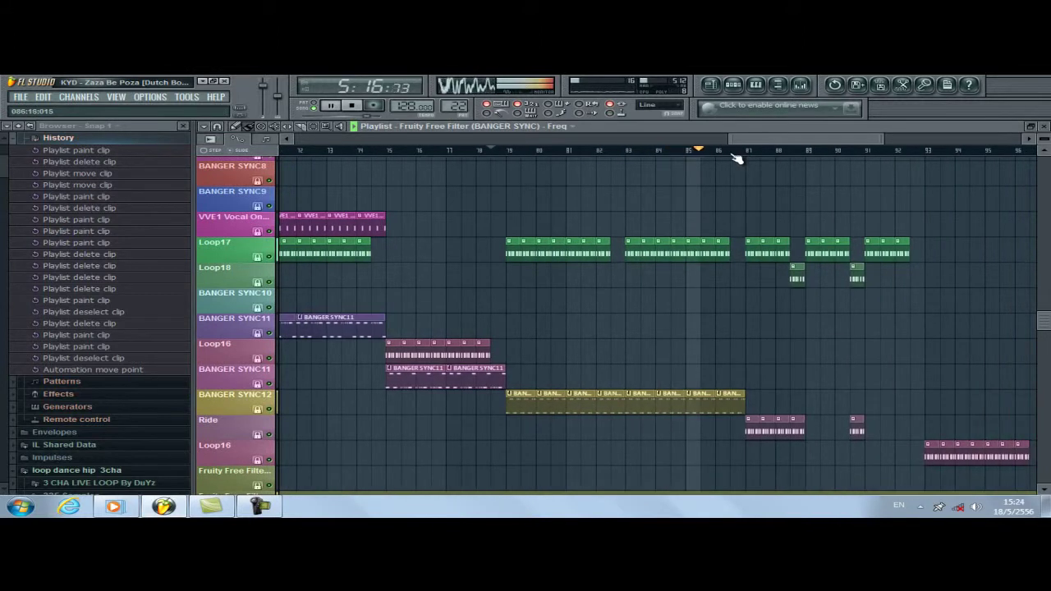
scroll(731, 158, up, 2)
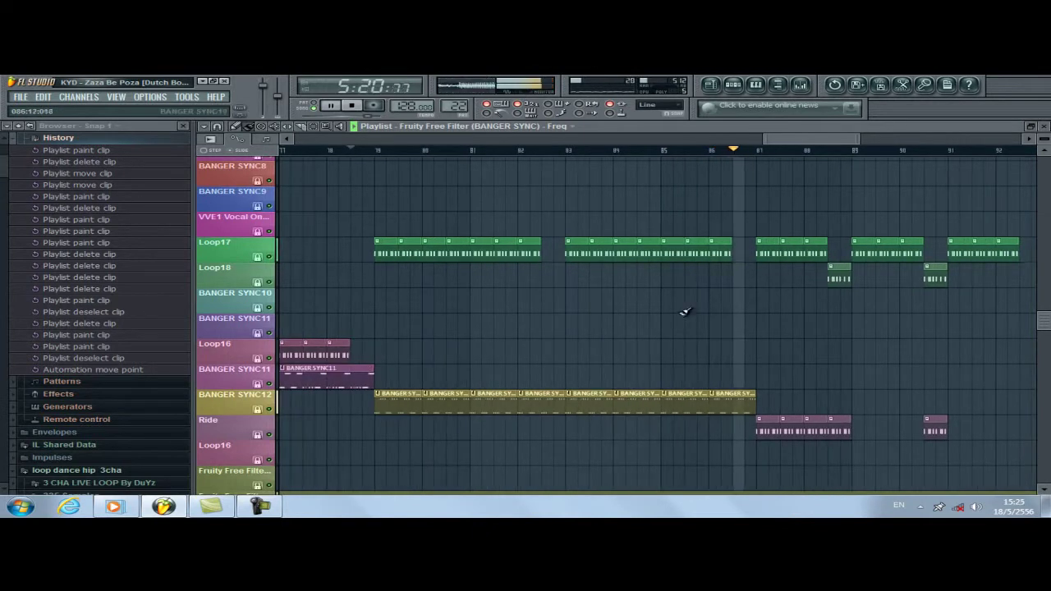
Raise the dip's lowest point at bar 87 in the BANGER SYNC Fruity Free Filter frequency envelope.
scroll(698, 275, down, 2)
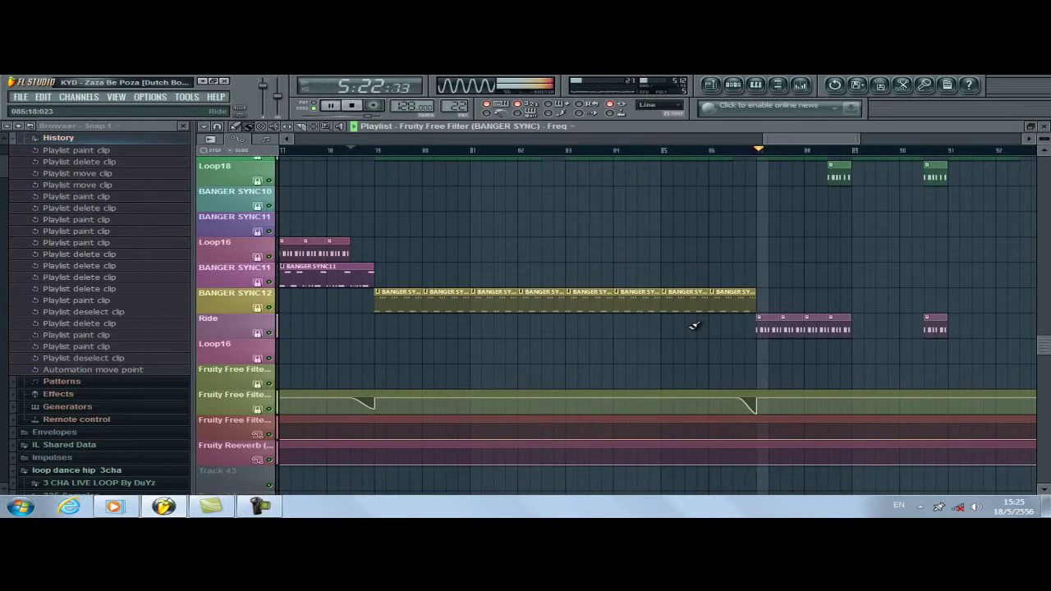
click(759, 412)
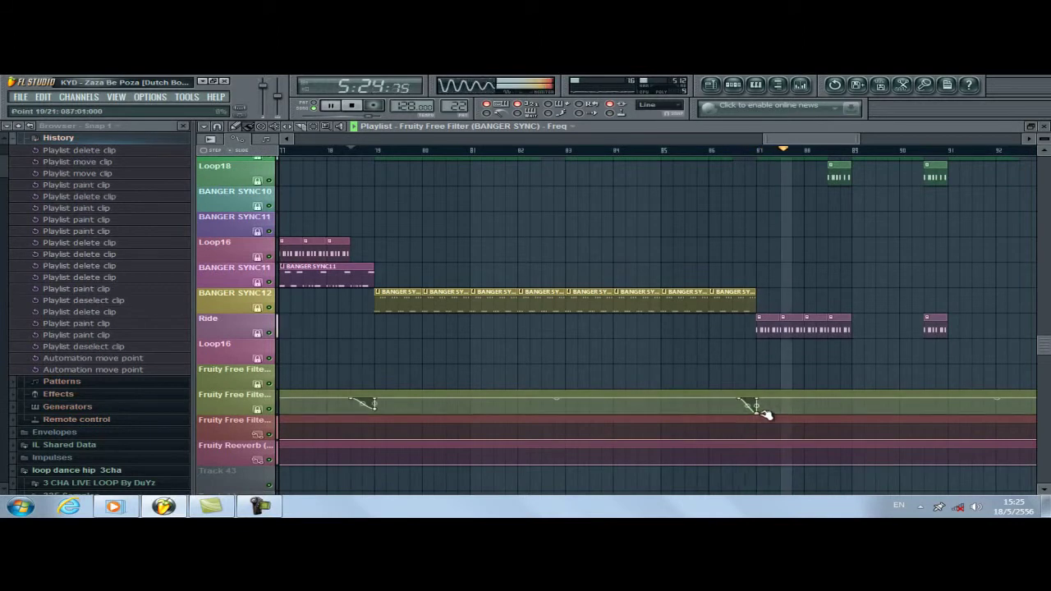
drag(772, 411, 765, 409)
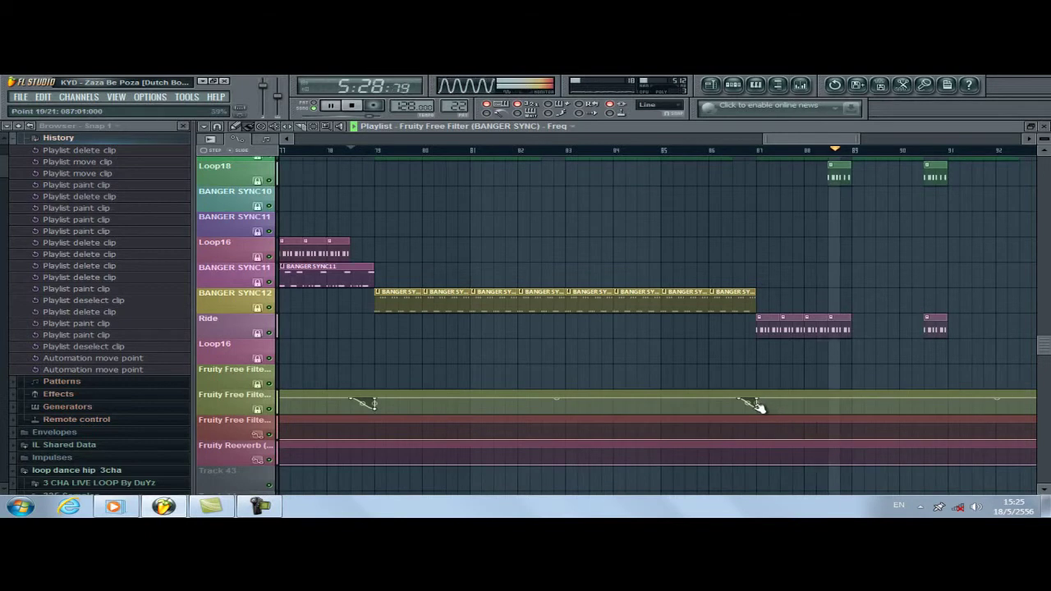
click(758, 407)
Follow playback through the Loop17, Loop18 and Ride clips from bar 87 to the closing Loop16 clips ending near bar 97.
scroll(688, 263, up, 10)
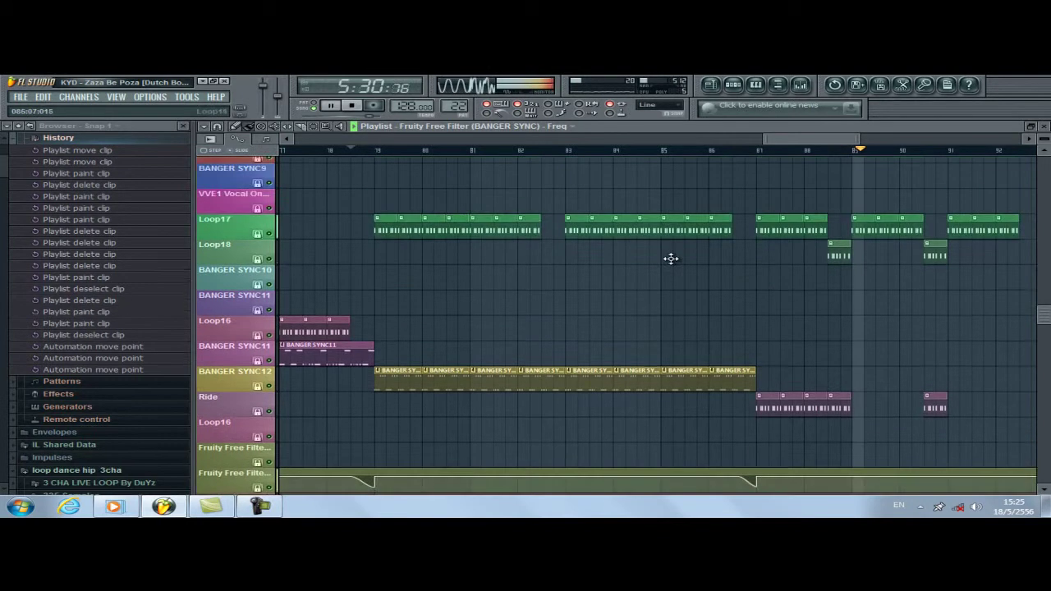
scroll(629, 317, down, 8)
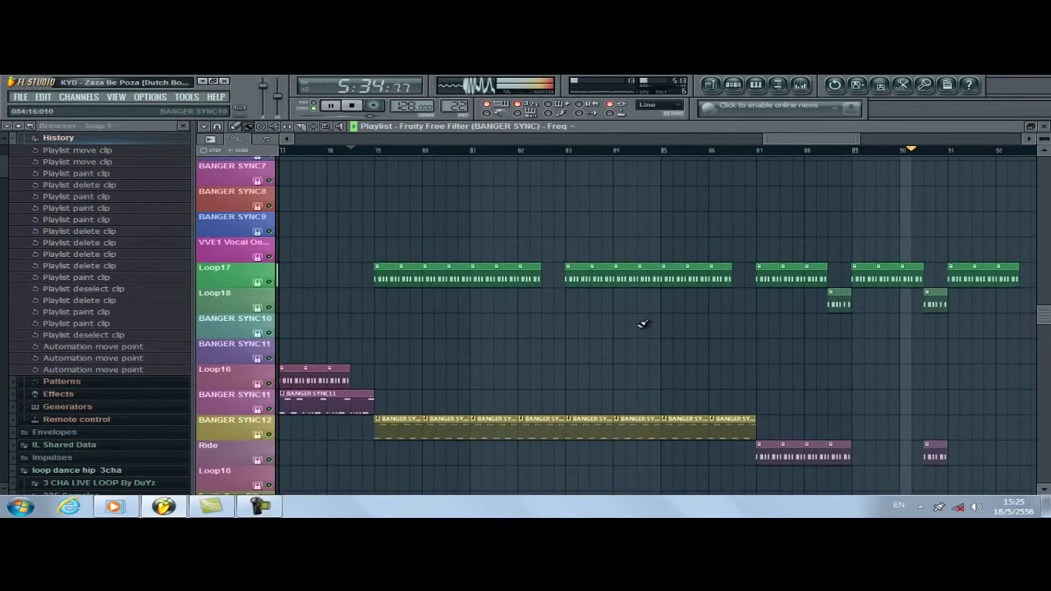
drag(807, 141, 829, 153)
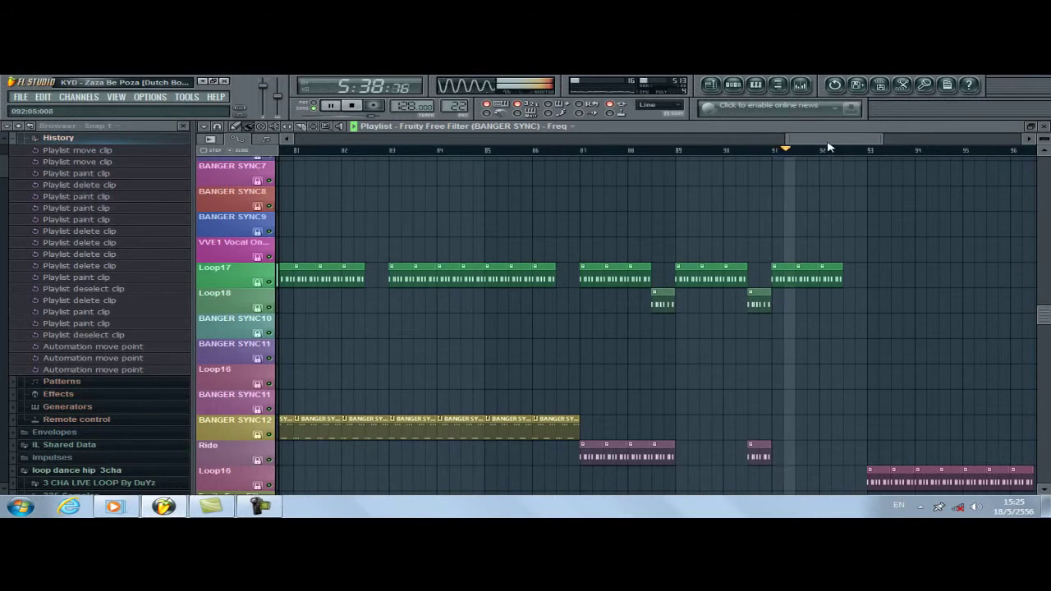
drag(844, 138, 867, 140)
scroll(653, 367, down, 4)
scroll(797, 227, up, 1)
scroll(793, 226, up, 6)
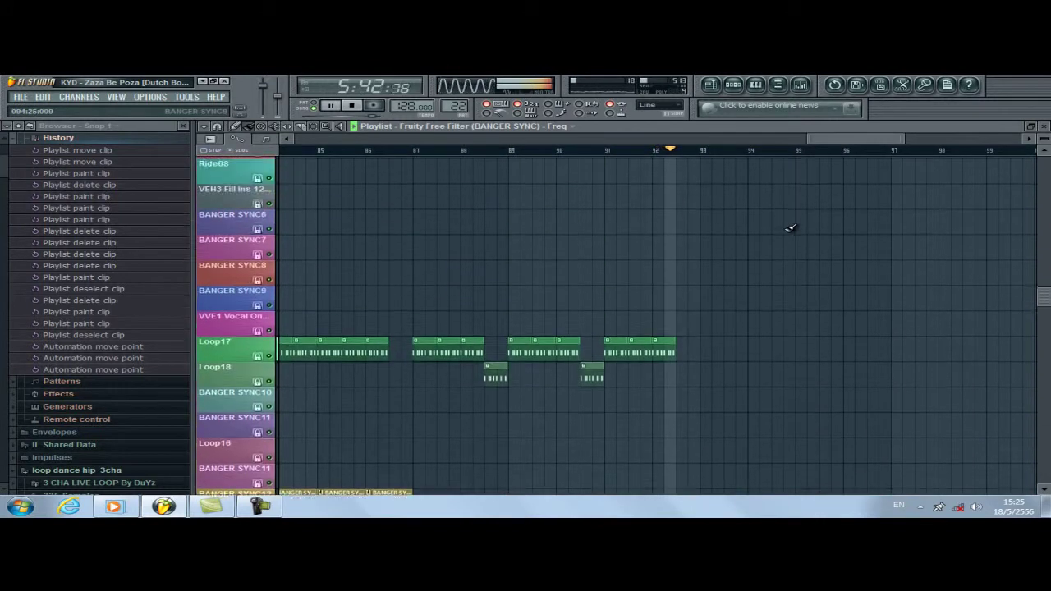
scroll(791, 227, down, 3)
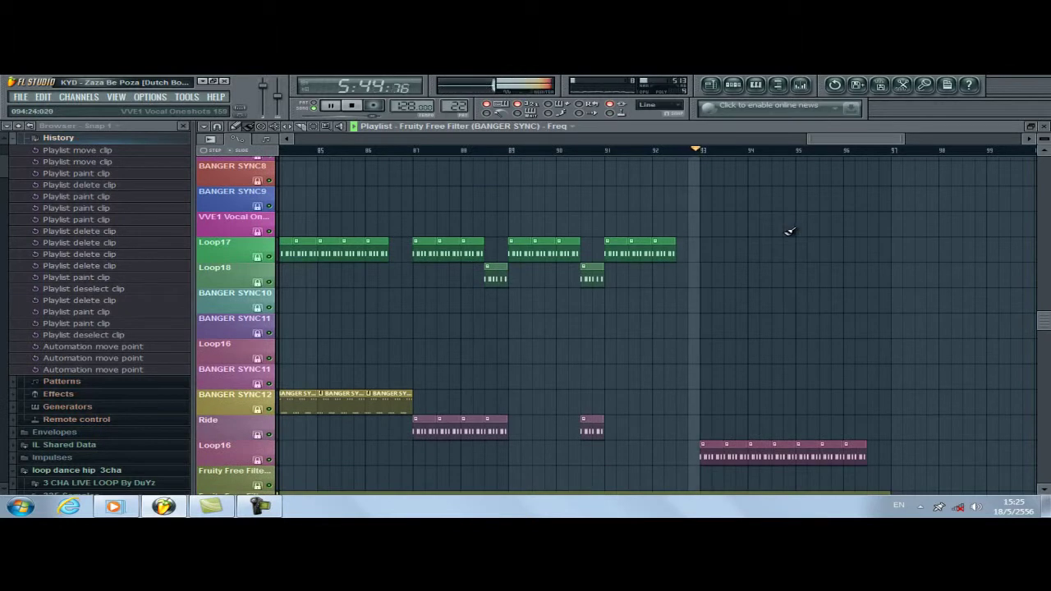
scroll(790, 244, down, 5)
Examine the ending's 3xOsc, VEH2 FX - 002 and VVE1 FX Vocal 11 clips from bar 93, and view the full arrangement.
scroll(793, 257, up, 10)
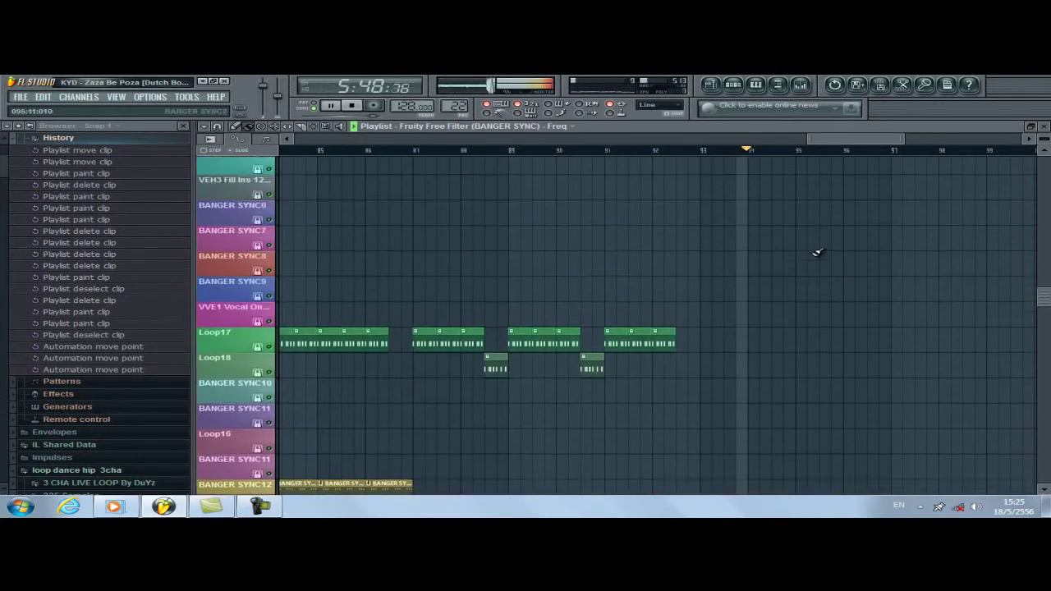
scroll(813, 259, up, 6)
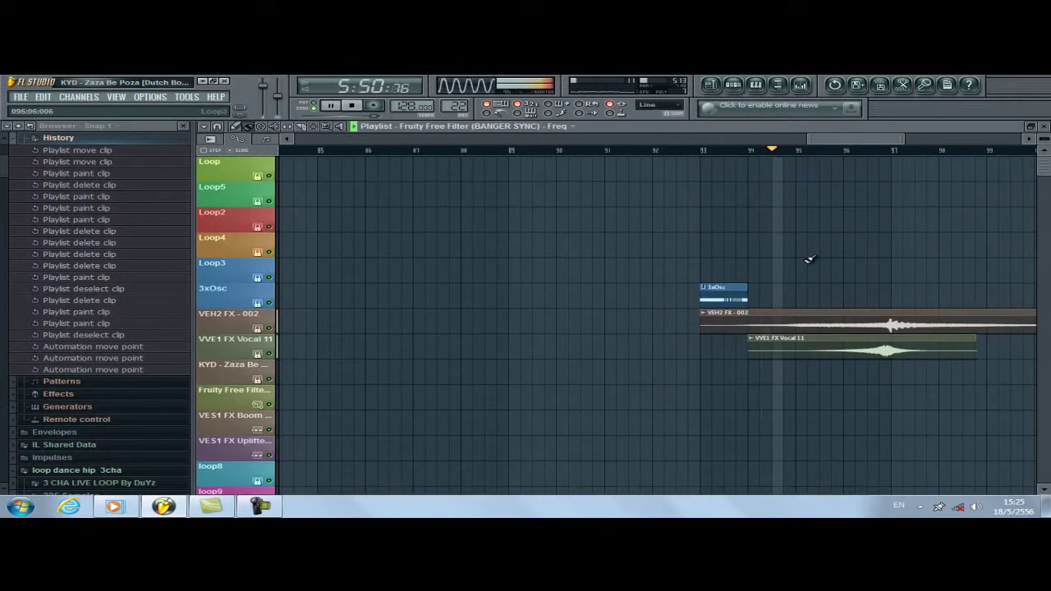
drag(870, 140, 870, 183)
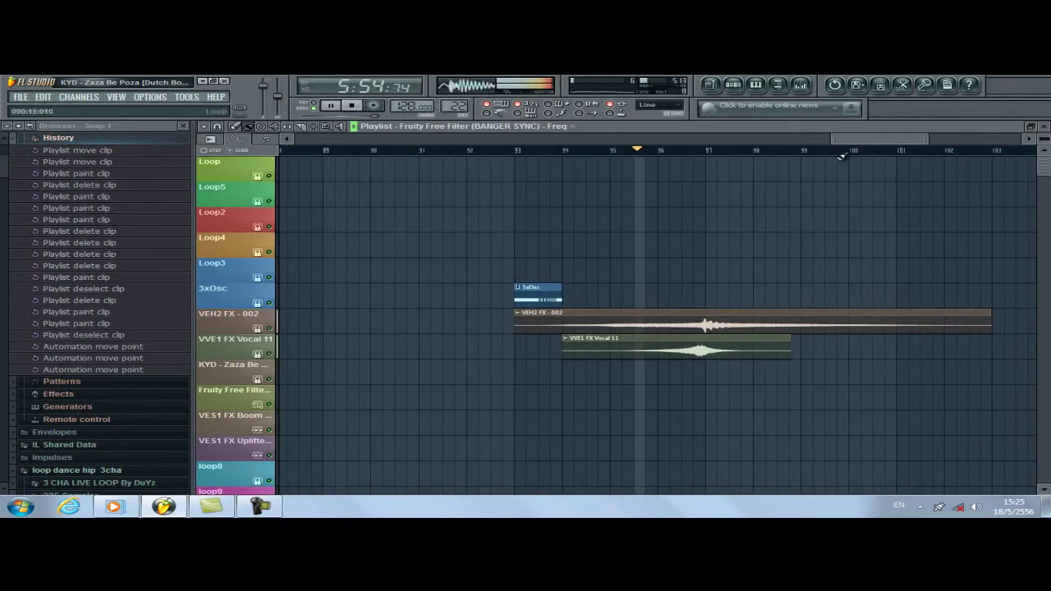
drag(1002, 138, 1023, 143)
scroll(607, 326, down, 12)
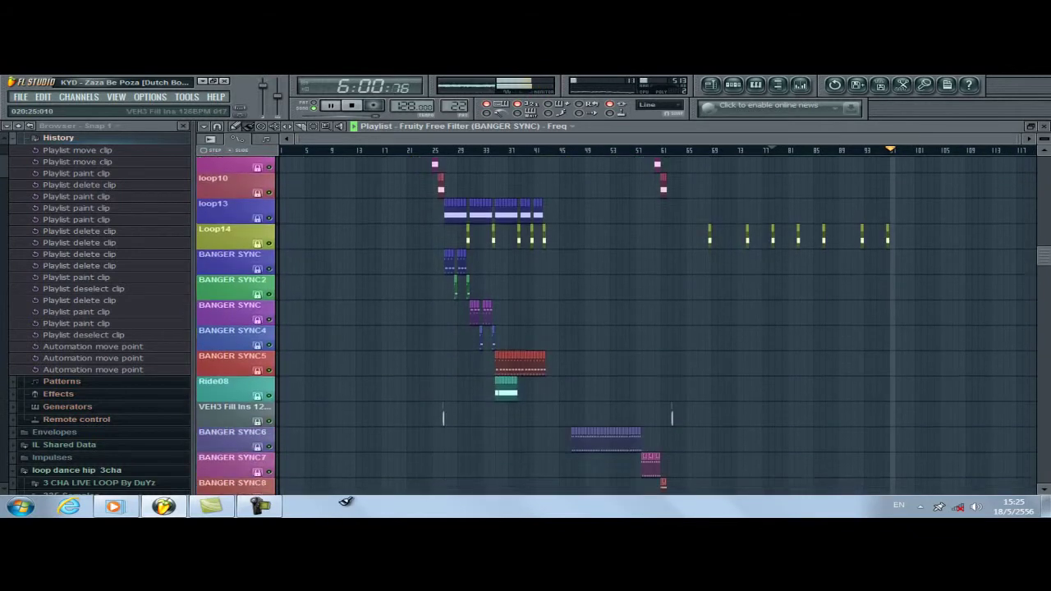